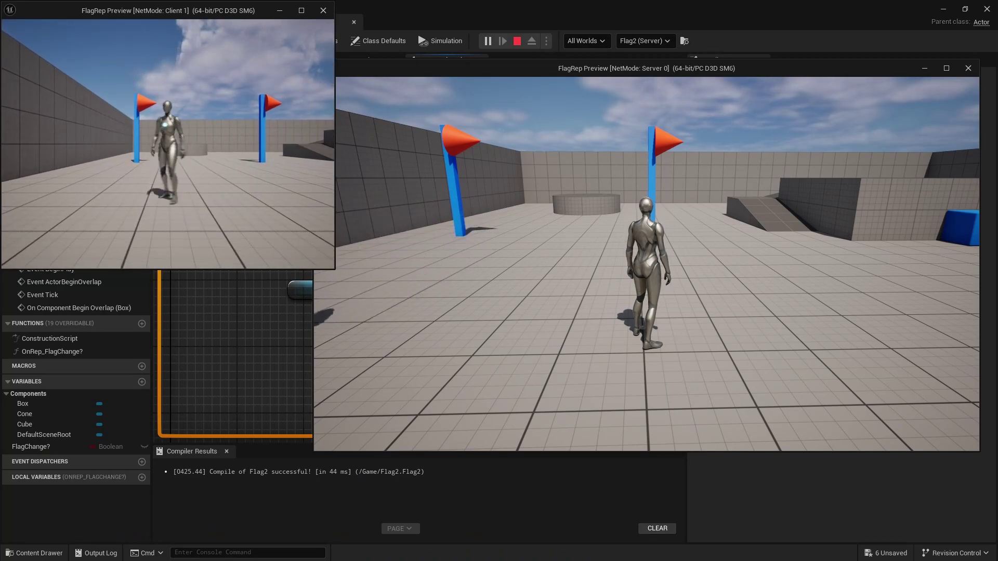
Walk the Client 1 character forward toward the flags in the multiplayer test
key(w)
key(w)
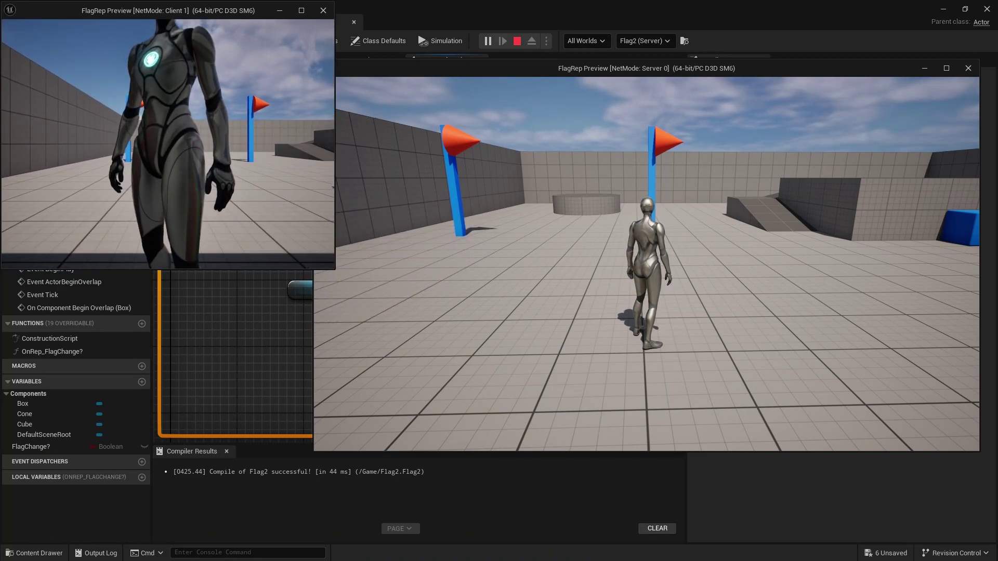
key(w)
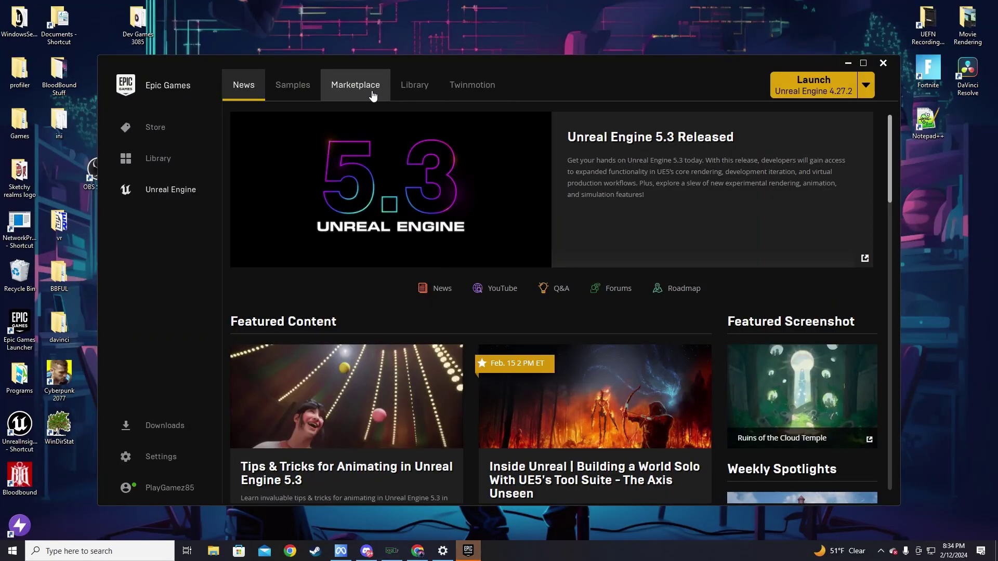
Go to the Unreal Engine Library in the launcher to reach the engine and its projects
click(416, 87)
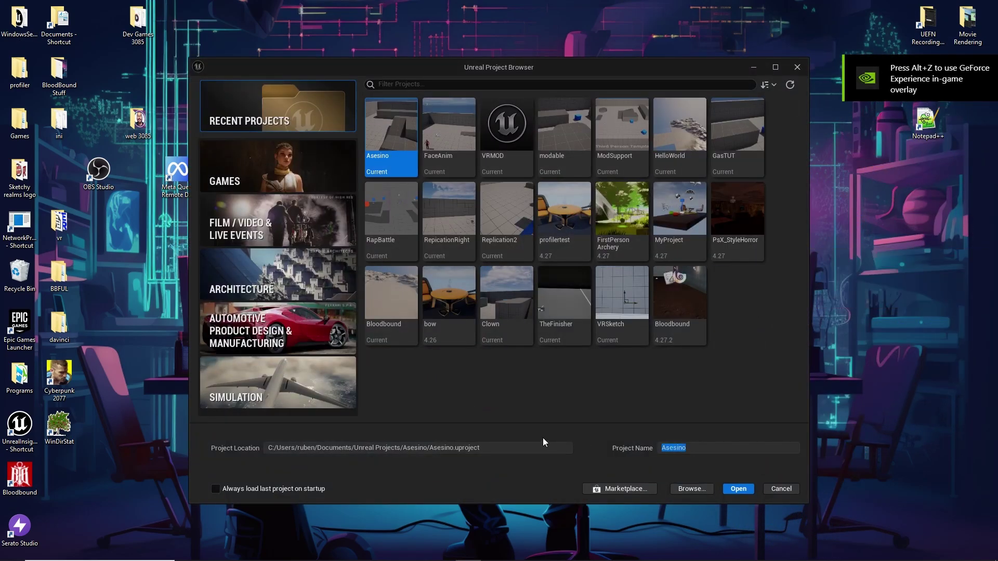
Create the FlagRep project from the Games category's Third Person template
click(278, 167)
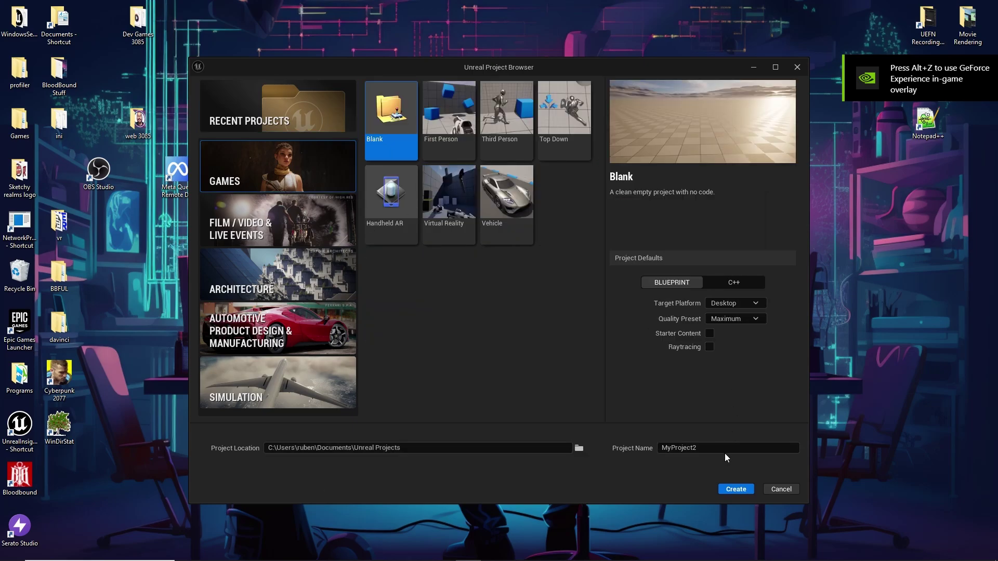
click(519, 131)
text(FlagR)
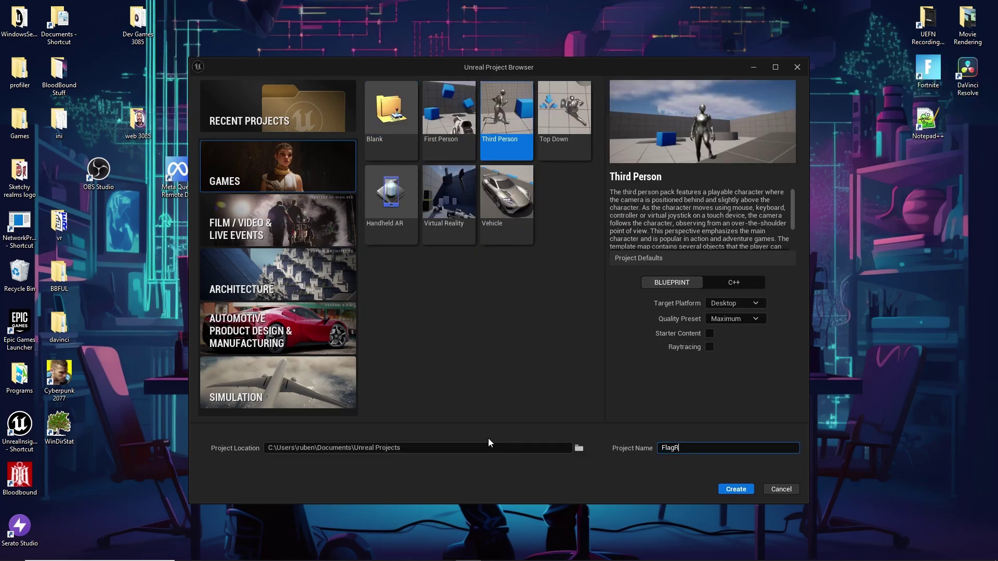
text(ep)
click(736, 490)
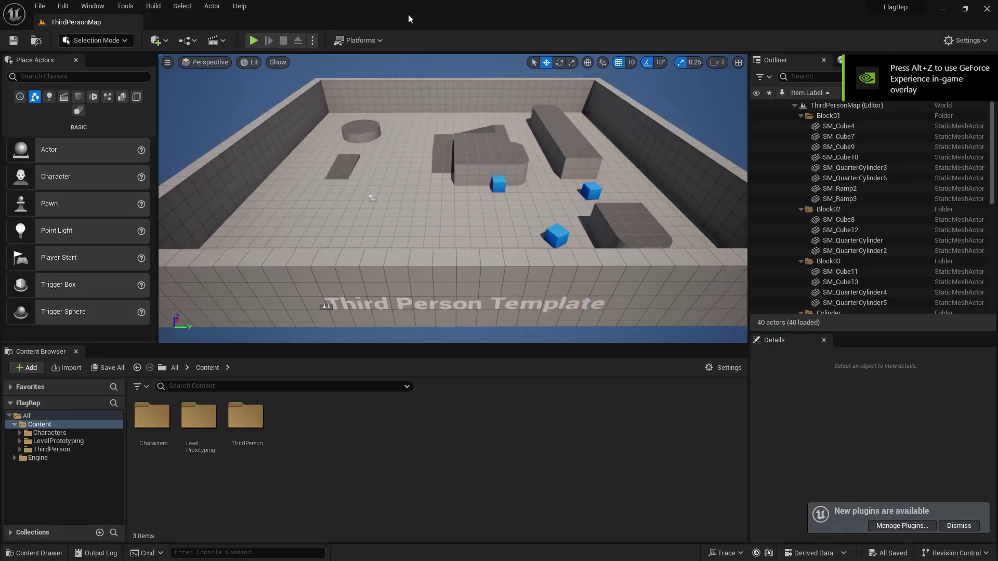
Delete the small ramp beside the cylinder platform, leaving 39 actors in the map
right_drag(375, 160, 446, 172)
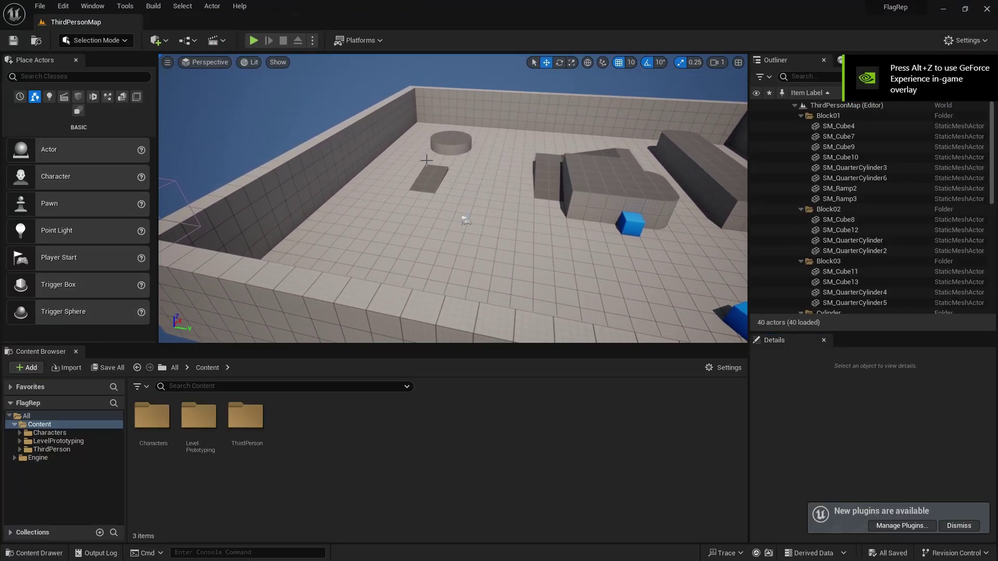
click(441, 175)
key(Delete)
right_drag(445, 172, 449, 234)
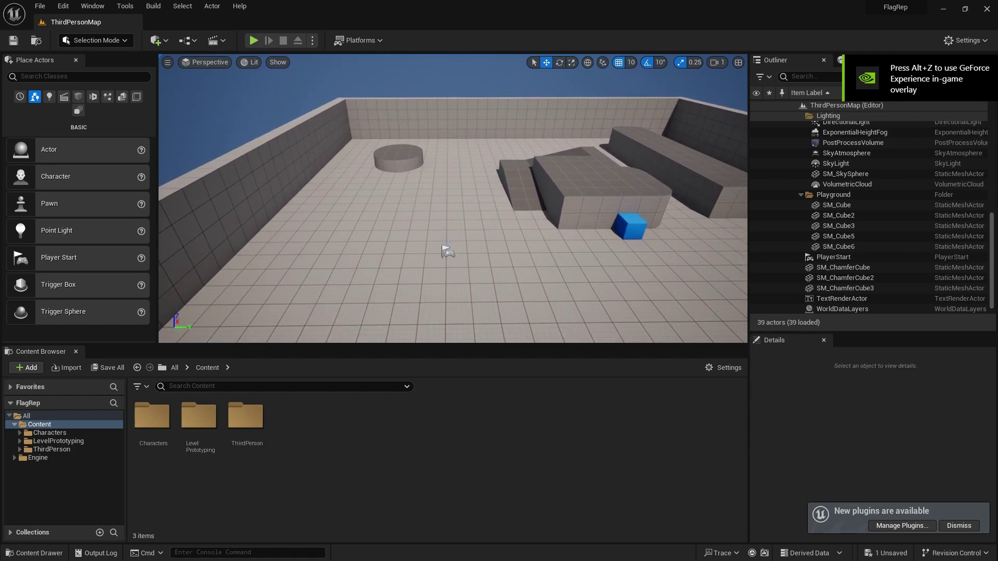
Add an Actor-based Blueprint class named Flag1 to the Content folder
right_click(354, 433)
mouse_move(371, 308)
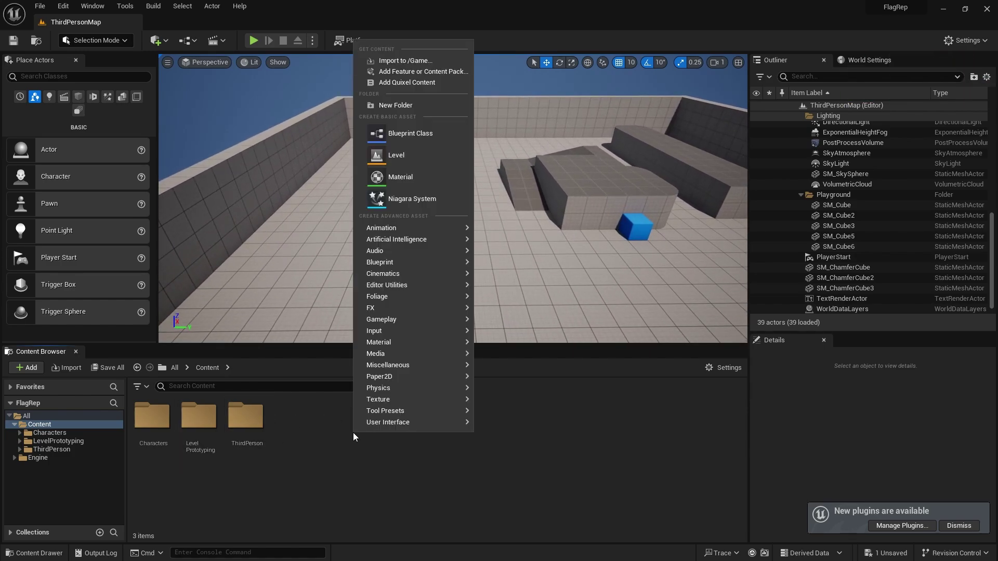
click(413, 134)
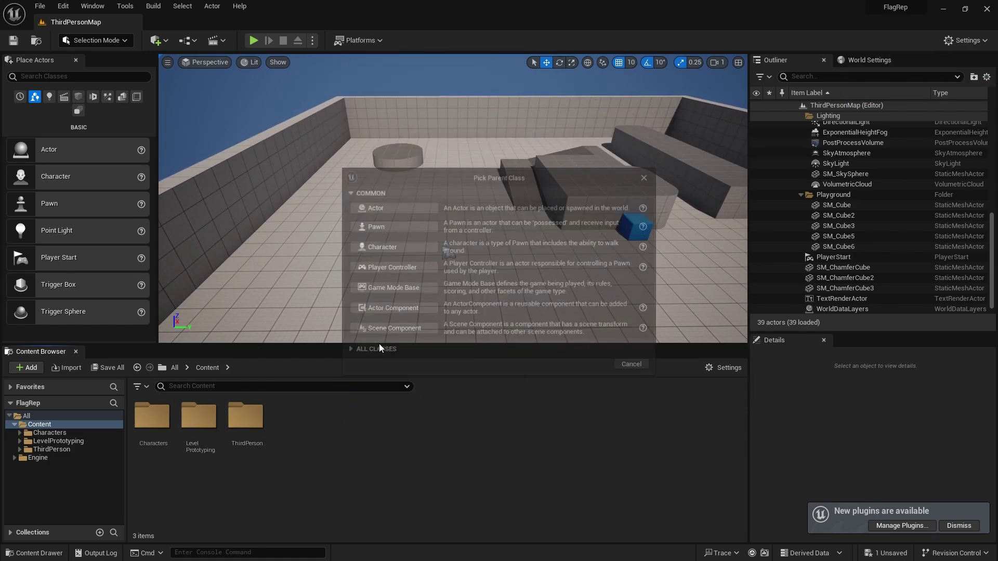
click(406, 211)
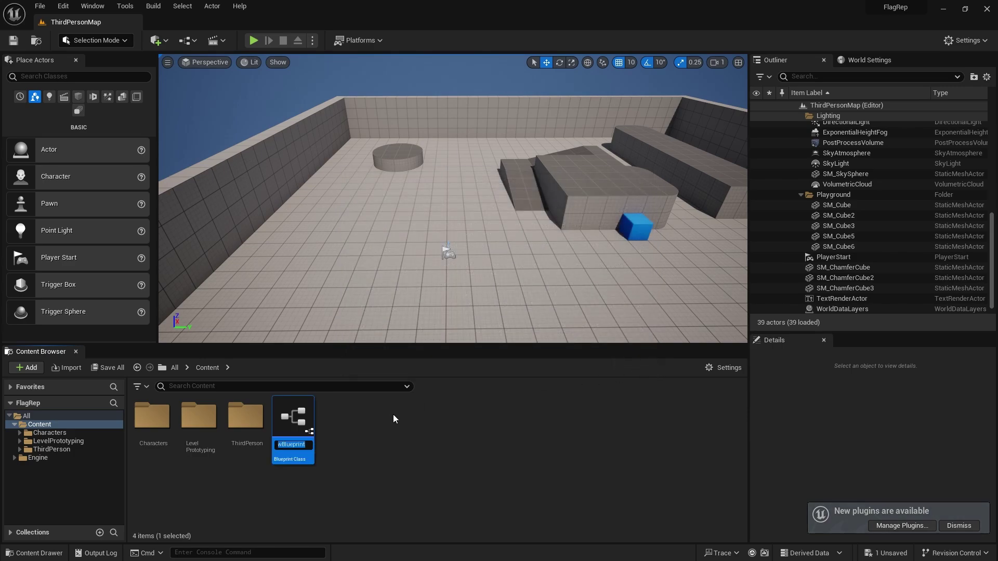
text(Flag1)
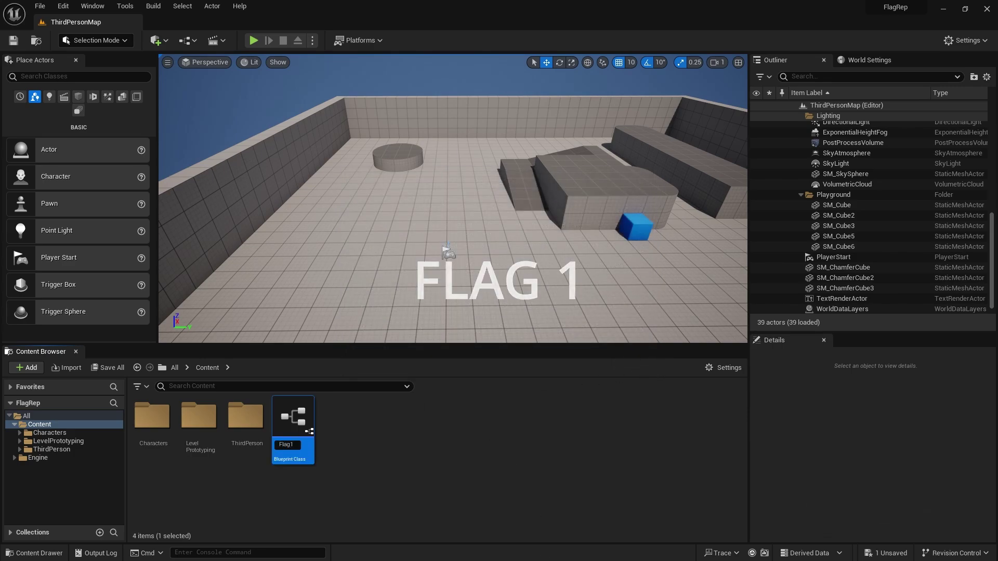
key(Return)
Open Flag1 in a maximized Blueprint editor and add a Cube component
double_click(293, 422)
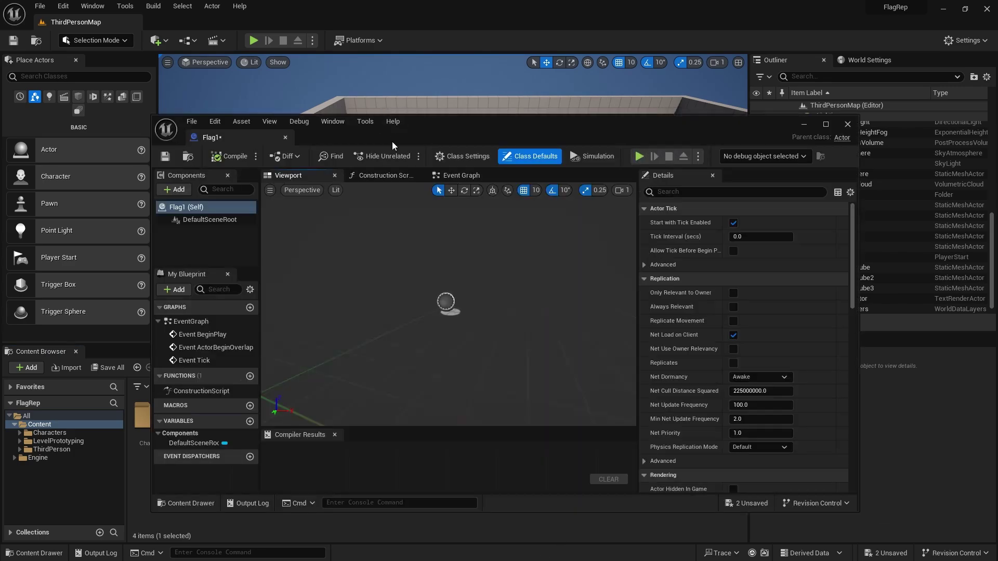
double_click(249, 133)
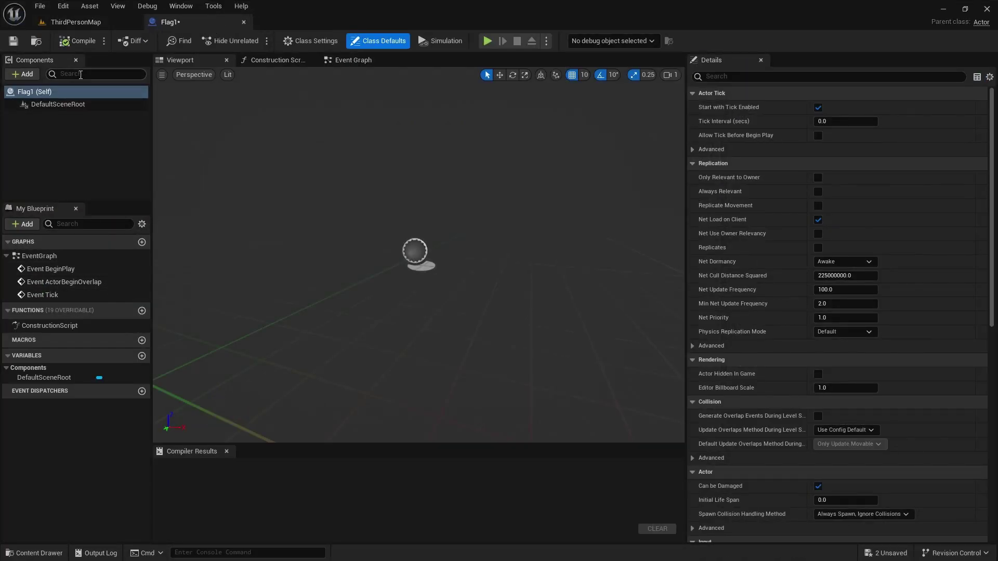
click(23, 74)
text(cube)
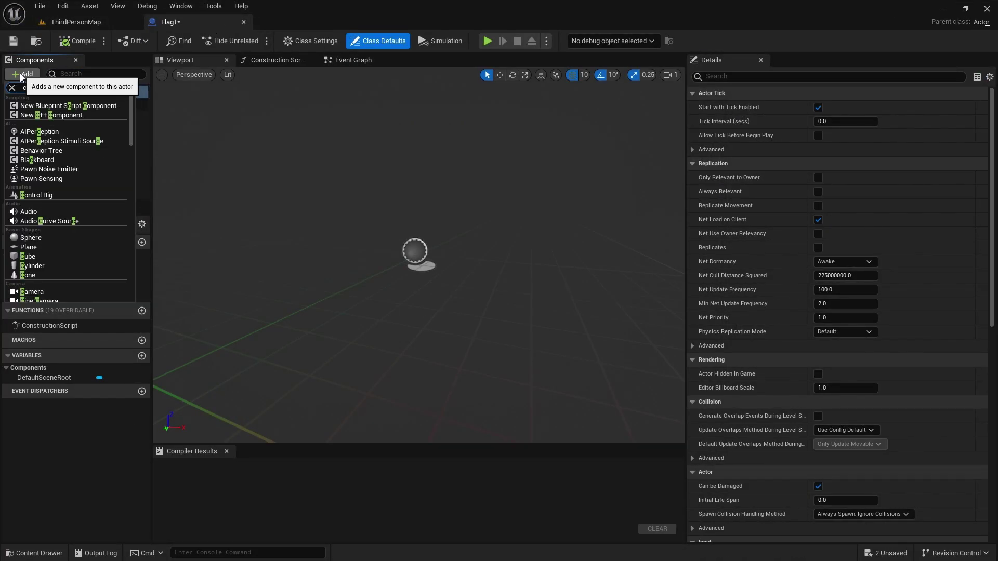
click(34, 111)
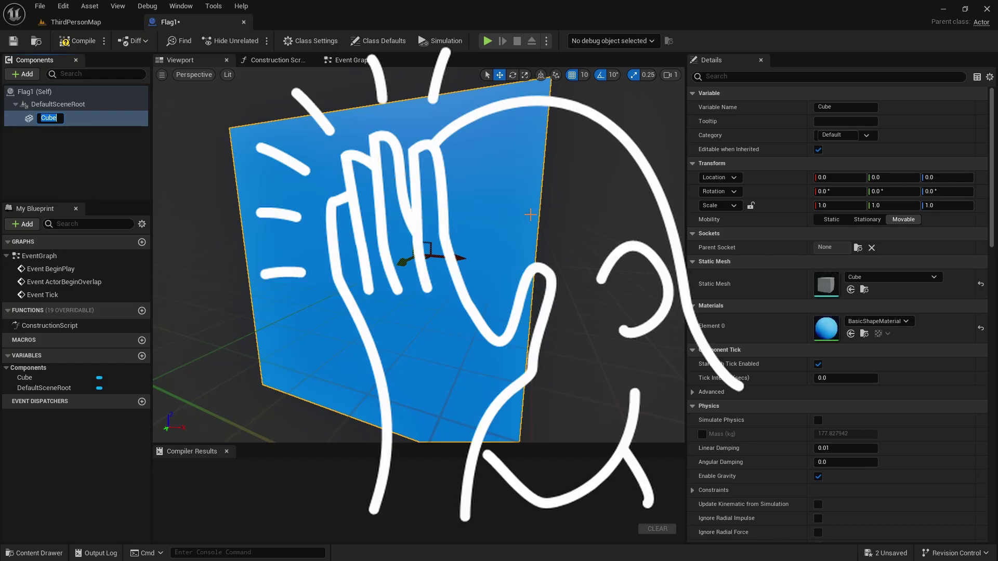
text(sd)
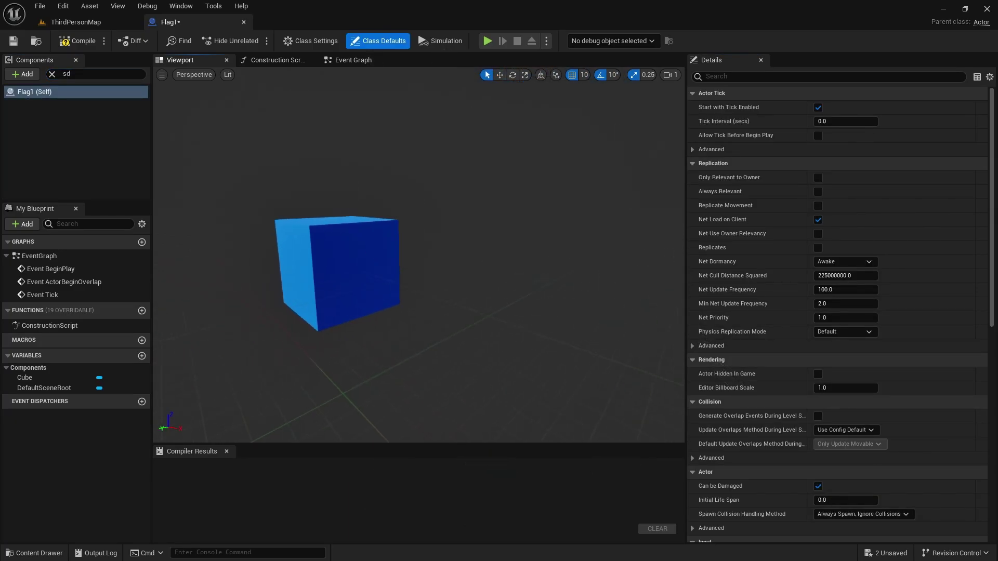
Scale the cube's width and thickness down to about 0.25
click(336, 242)
key(f)
key(e)
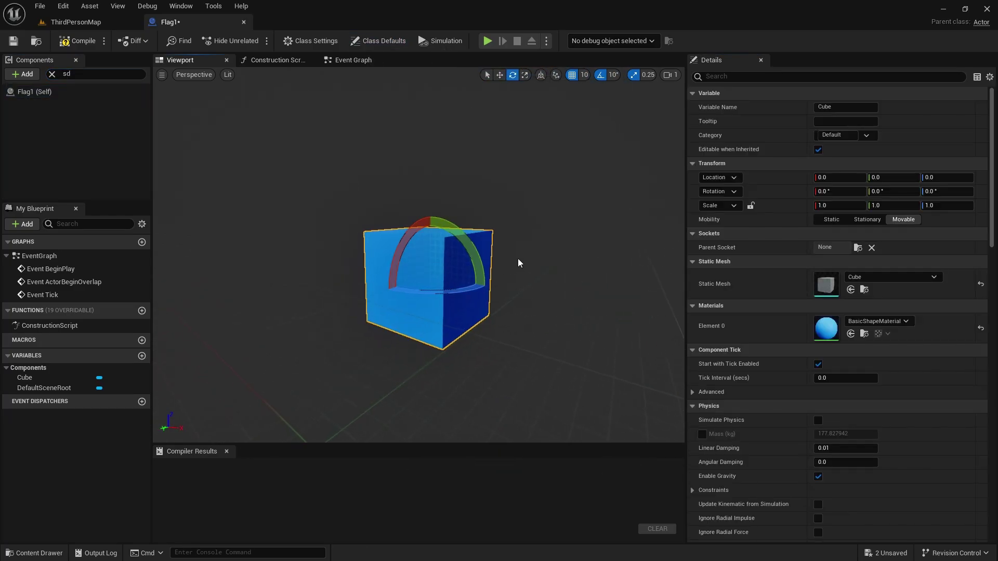
key(r)
drag(371, 284, 426, 285)
right_drag(426, 284, 328, 285)
key(space)
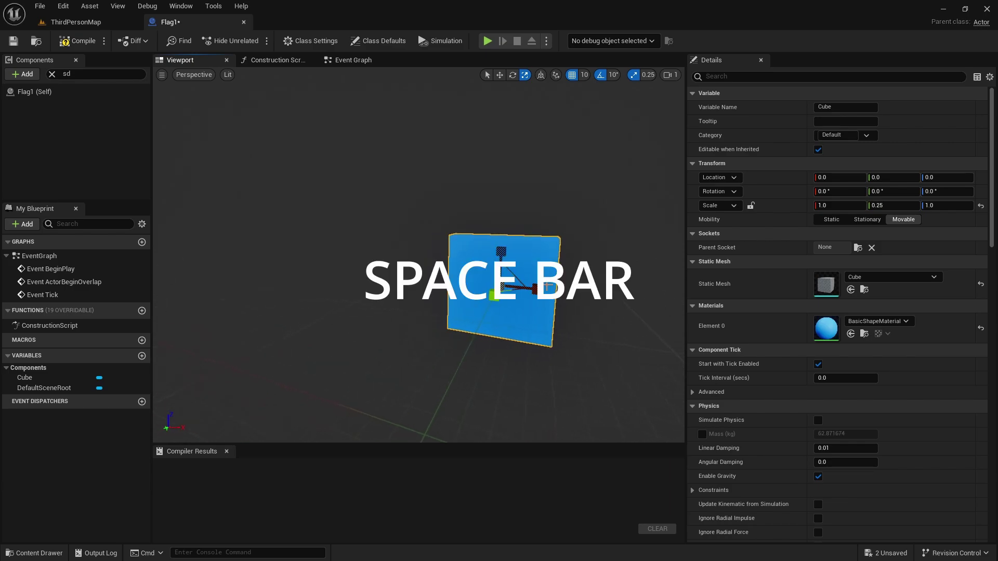
drag(535, 289, 515, 289)
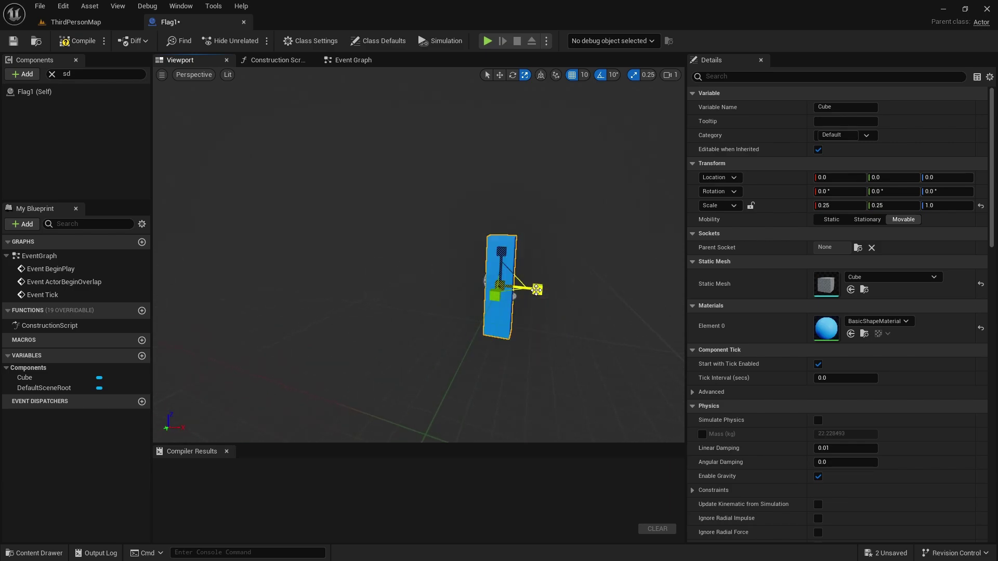
Stretch the cube's height to about 2.25 to form a tall pole
right_drag(515, 290, 367, 284)
key(space)
key(space)
key(space)
key(space)
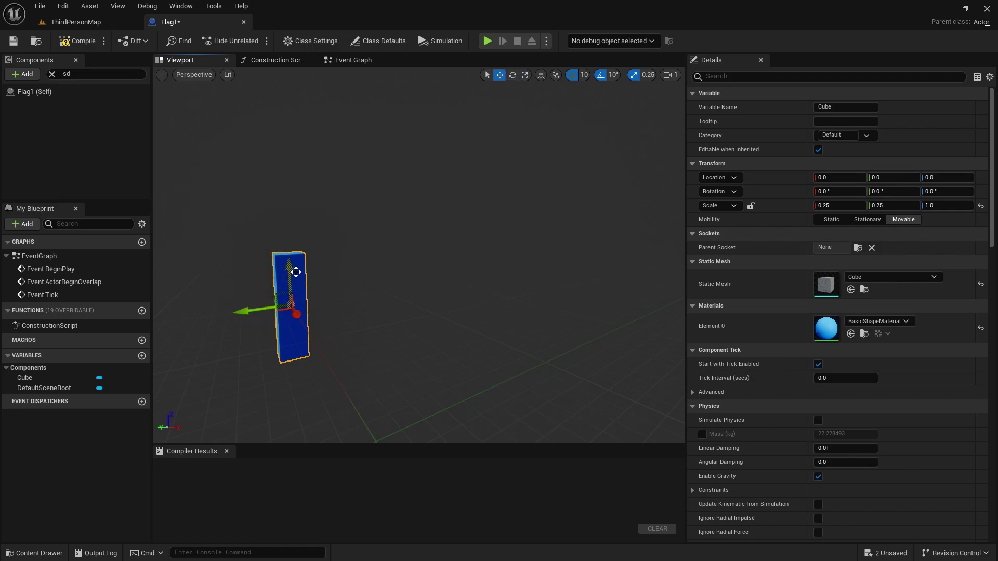
key(space)
key(space)
drag(289, 271, 289, 250)
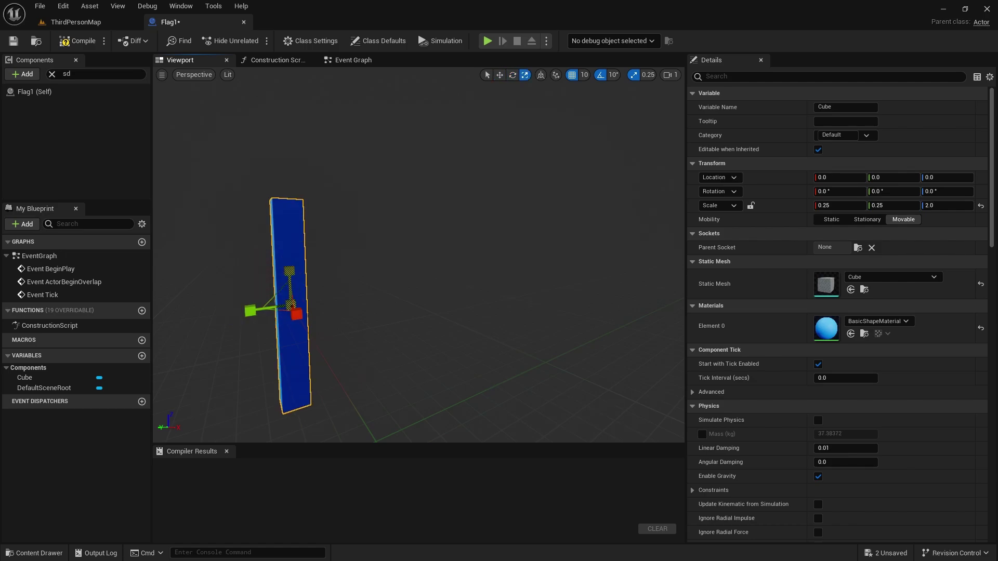
right_drag(301, 273, 380, 236)
key(space)
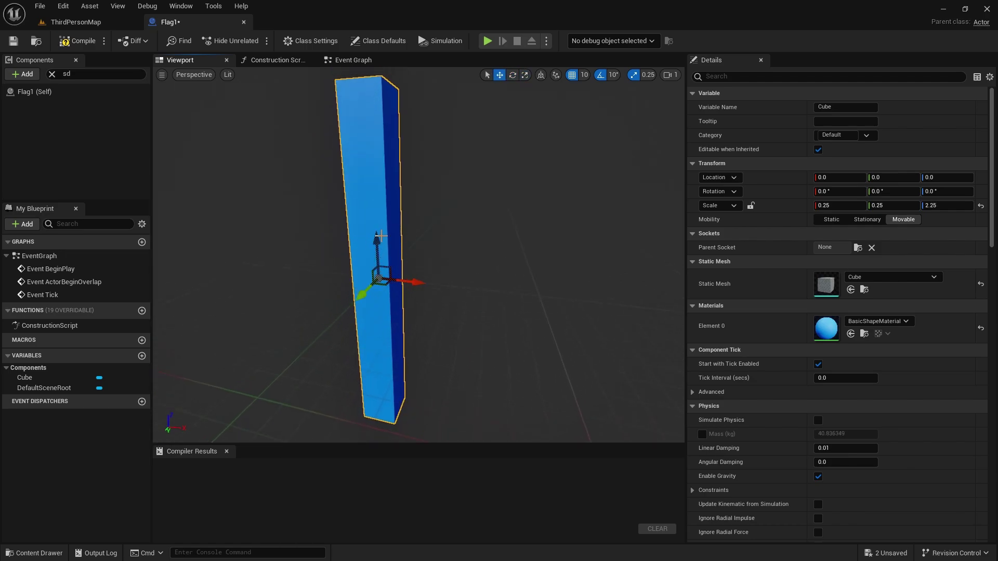
scroll(363, 245, down, 3)
scroll(364, 245, up, 1)
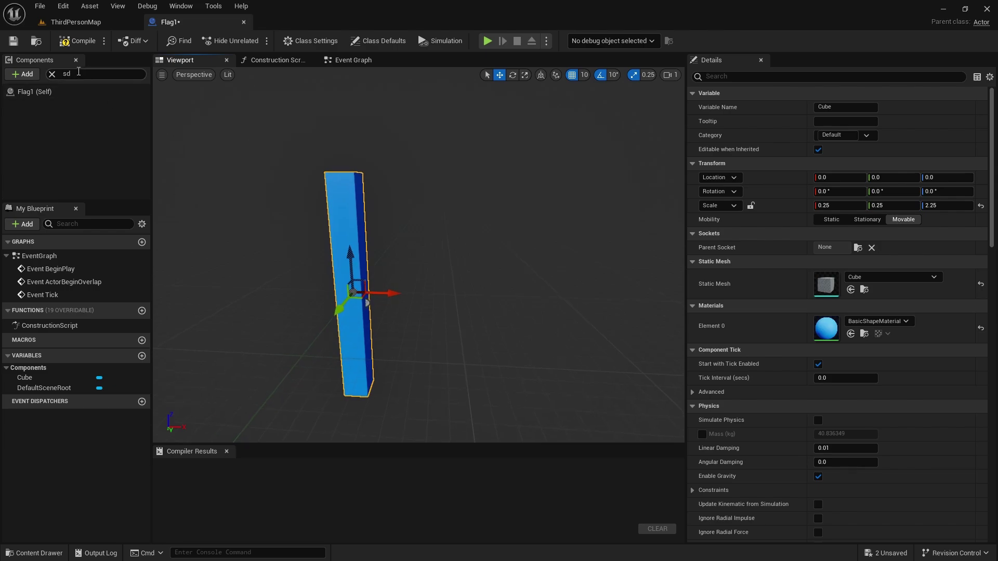
Add a Cone component to Flag1 and raise it toward the pole top
click(51, 74)
click(22, 73)
text(co)
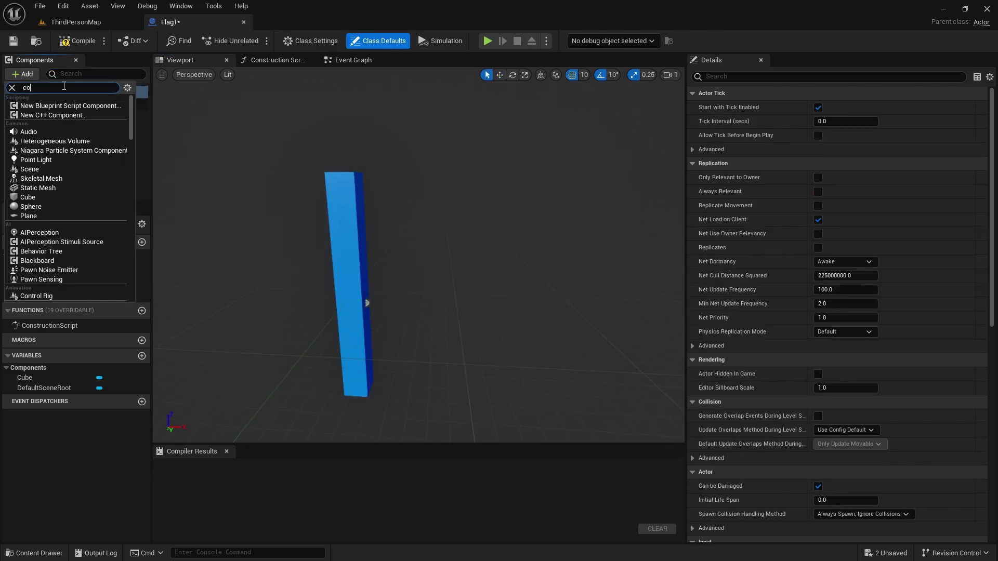
text(ne)
click(29, 109)
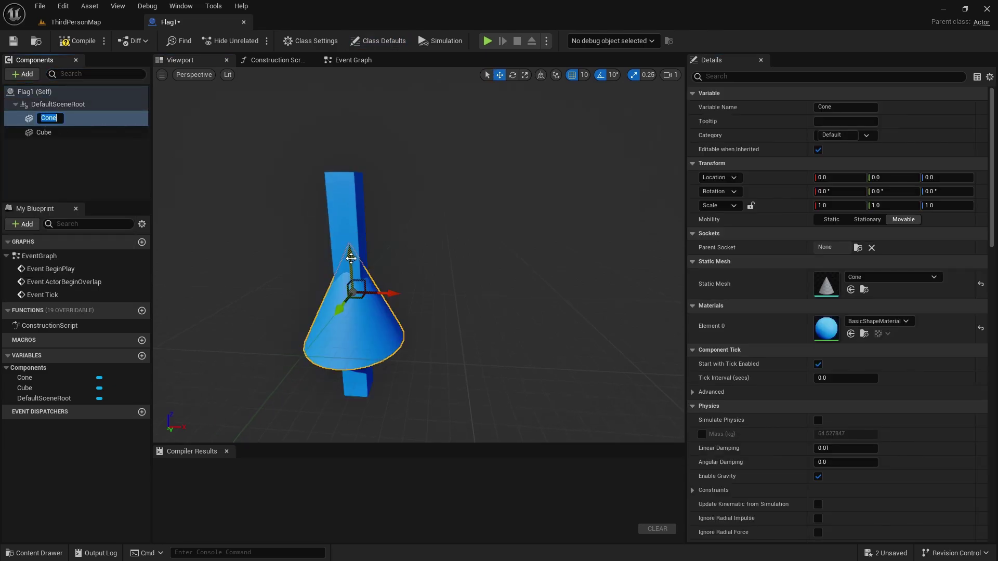
key(Return)
drag(351, 252, 351, 139)
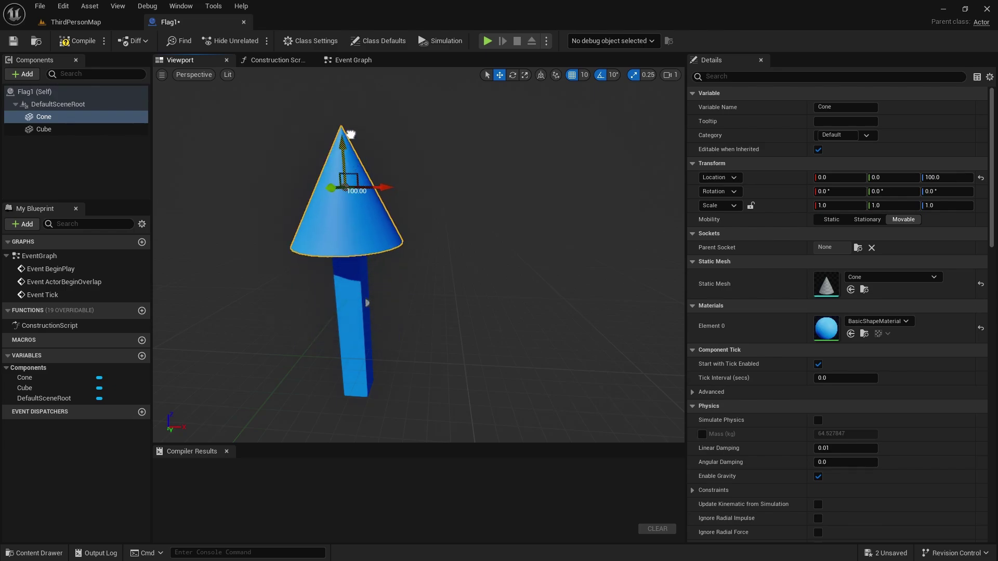
Rotate the cone to pitch -90 so it points sideways
key(e)
mouse_move(380, 180)
mouse_down()
mouse_move(401, 192)
mouse_move(352, 241)
mouse_up()
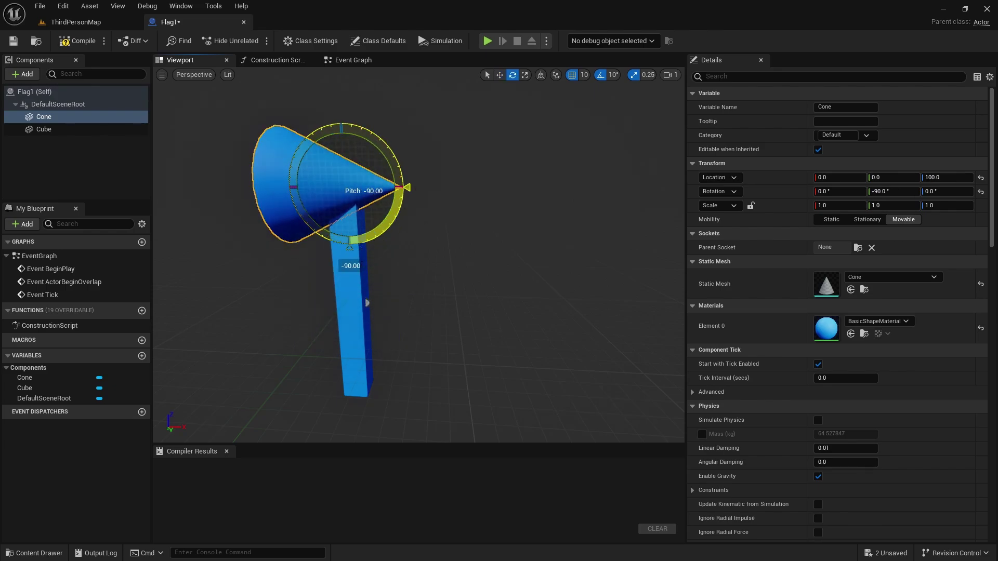
mouse_move(457, 176)
alt+mouse_down()
mouse_move(421, 185)
mouse_move(446, 205)
mouse_move(520, 216)
alt+mouse_up()
key(r)
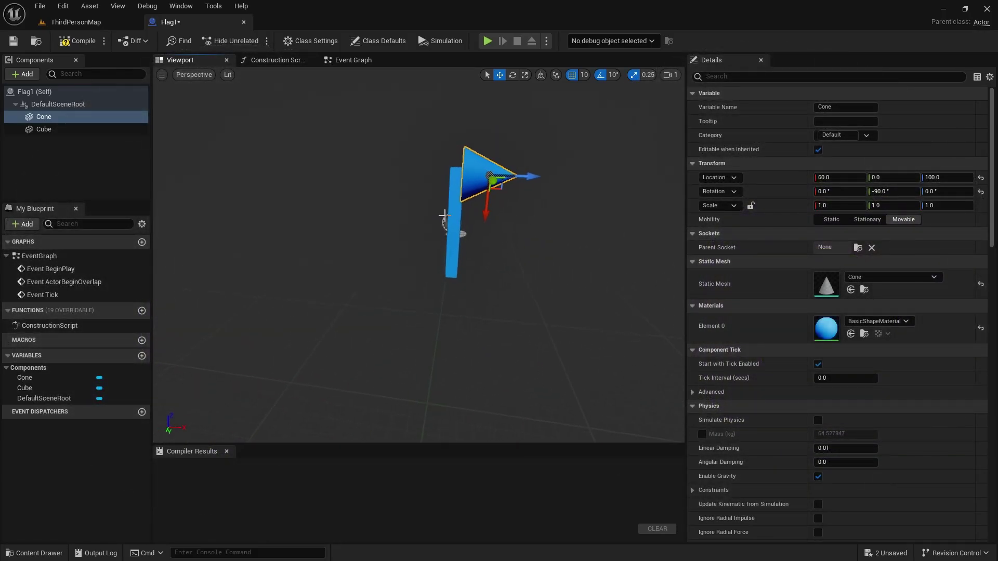
Adjust the pole's scale, then move the cone to about X 60, Z 140
click(452, 222)
key(e)
key(r)
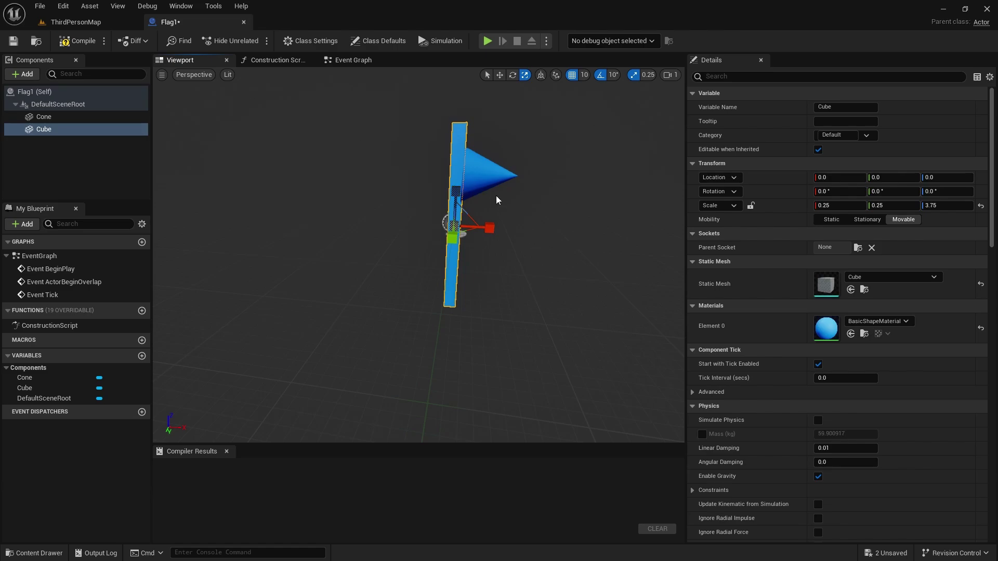
click(490, 173)
mouse_move(495, 185)
mouse_down()
mouse_move(481, 159)
mouse_move(392, 181)
mouse_move(555, 256)
mouse_up()
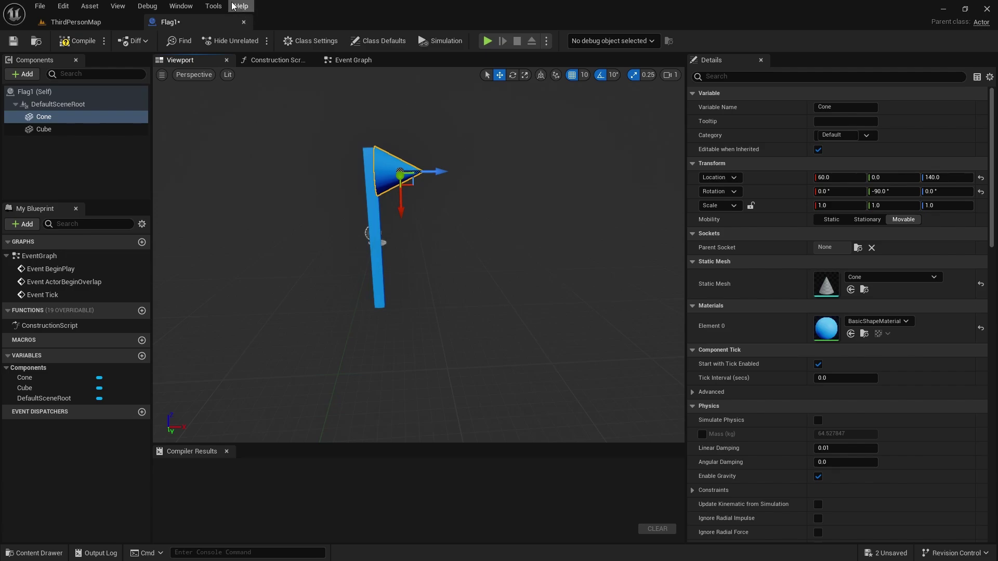
Add a Box Collision scaled 3 × 2.75 × 1.25 at the pole base and compile Flag1
click(22, 74)
text(coll)
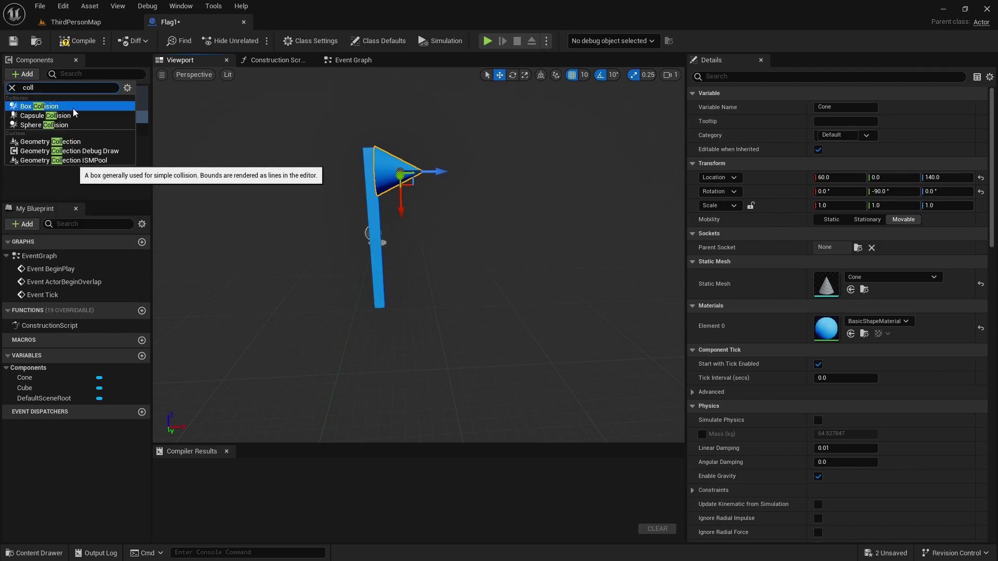
click(72, 108)
mouse_move(405, 219)
alt+mouse_down()
mouse_move(460, 219)
mouse_move(336, 228)
mouse_move(388, 255)
alt+mouse_up()
key(e)
key(r)
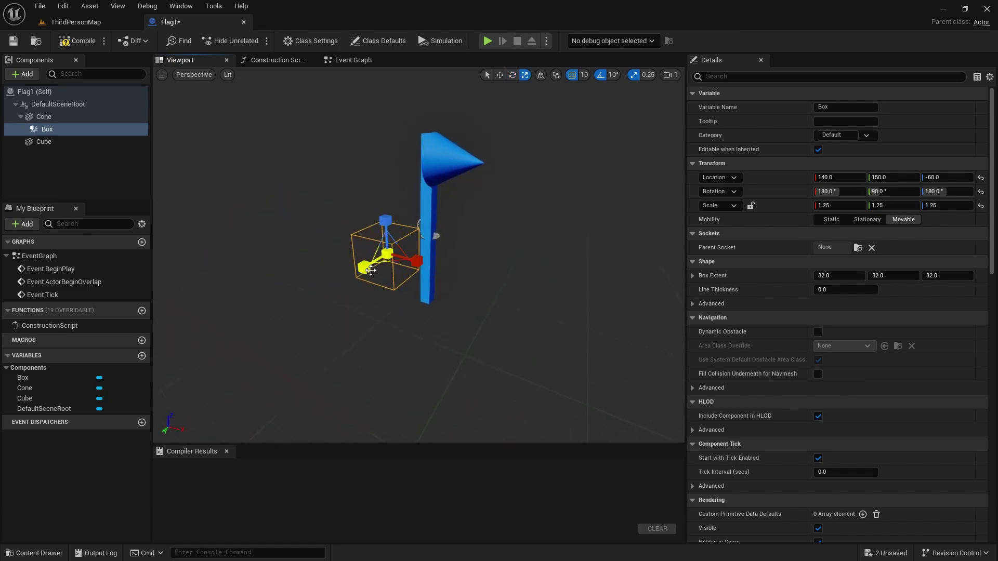
mouse_move(441, 264)
mouse_down()
mouse_move(468, 267)
mouse_move(432, 200)
mouse_up()
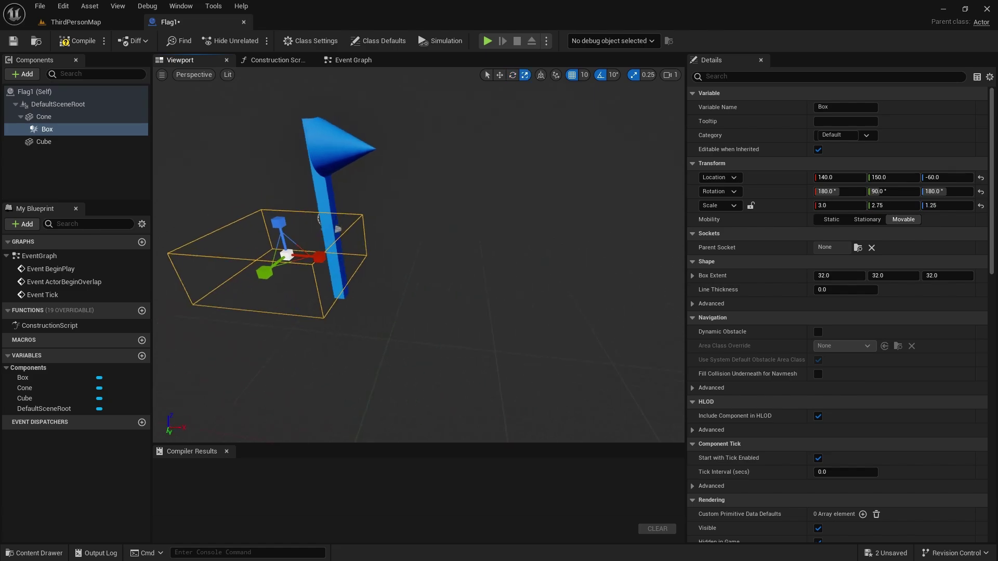
key(w)
mouse_move(431, 235)
mouse_down()
mouse_move(468, 258)
mouse_move(406, 234)
mouse_move(392, 336)
mouse_move(390, 267)
mouse_move(400, 336)
mouse_move(446, 282)
mouse_up()
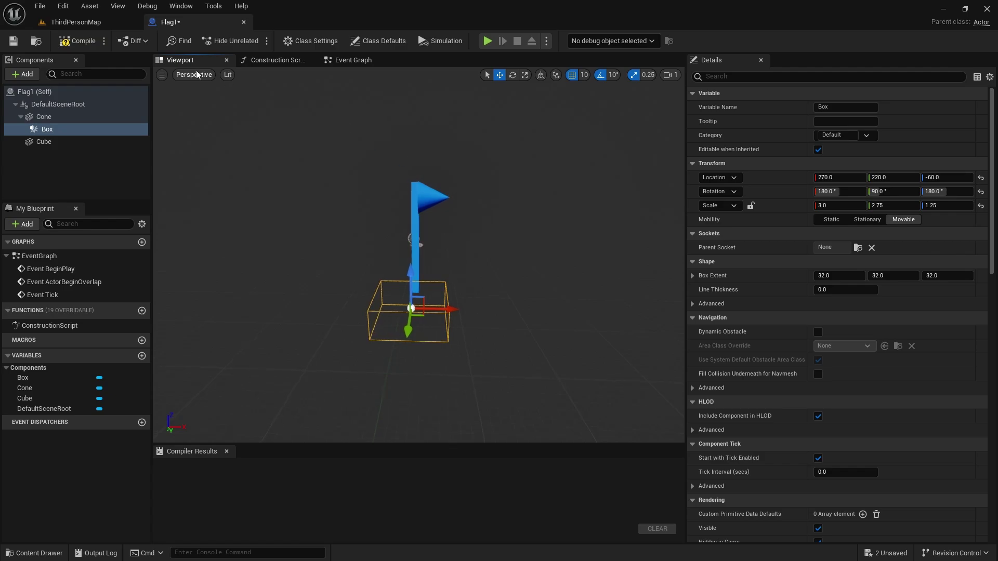
click(81, 40)
Place Flag1 in ThirdPersonMap, rotating it and moving it across the floor
click(79, 21)
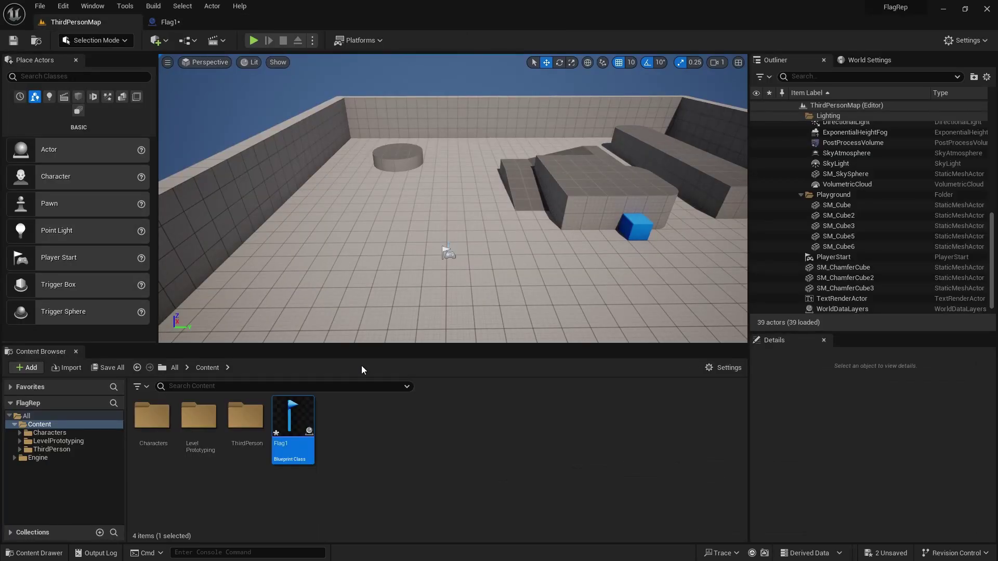
mouse_move(303, 416)
mouse_down()
mouse_move(346, 227)
mouse_move(357, 246)
mouse_move(337, 192)
mouse_up()
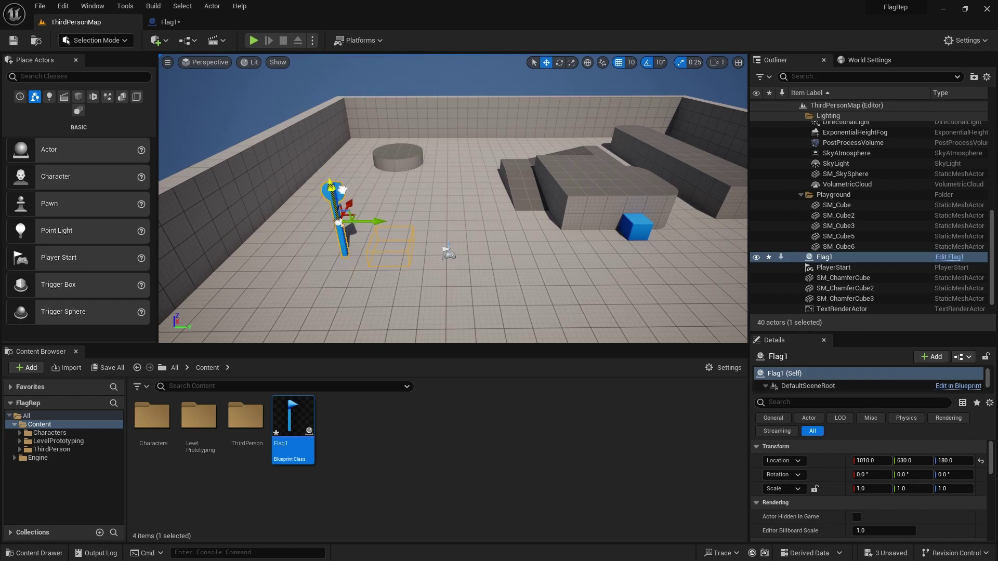
key(e)
drag(399, 254, 394, 234)
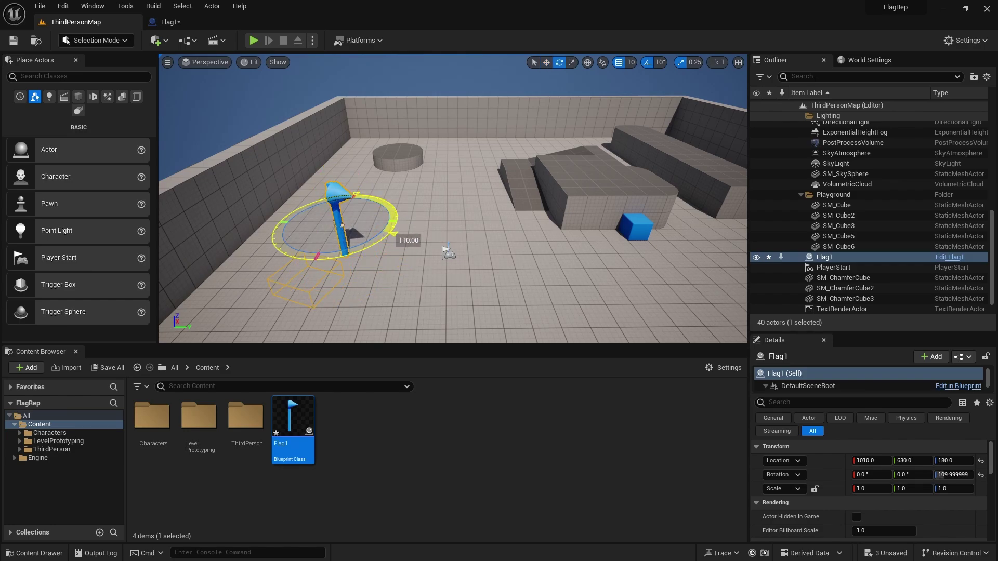
key(w)
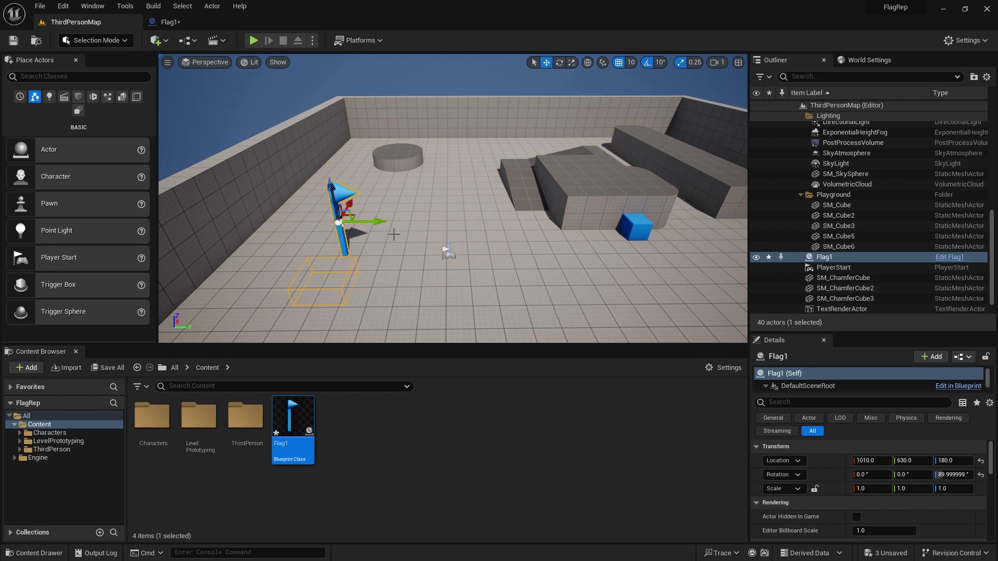
mouse_move(351, 211)
mouse_down()
mouse_move(373, 179)
mouse_move(353, 192)
mouse_up()
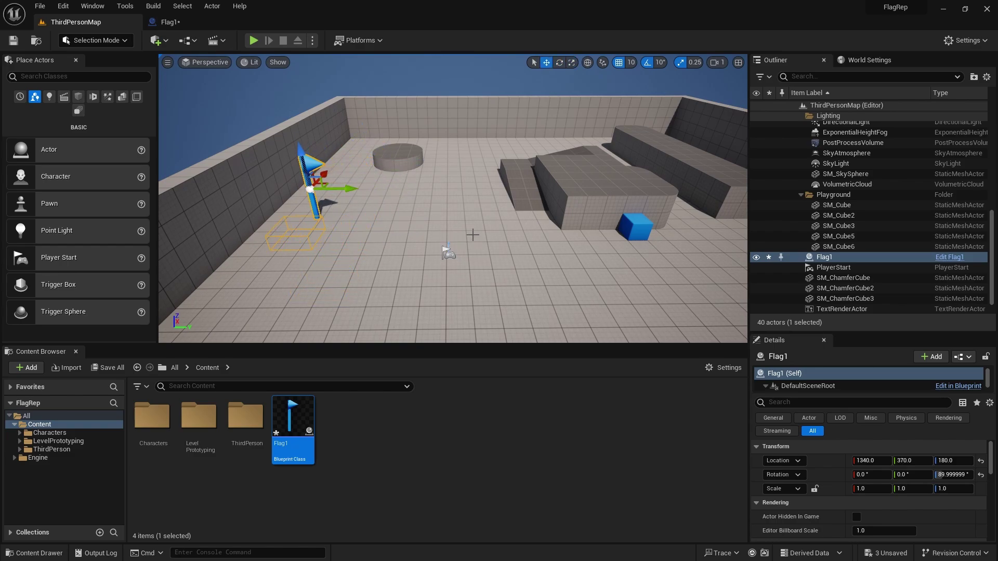
Move the PlayerStart across the floor closer to the flag
click(445, 252)
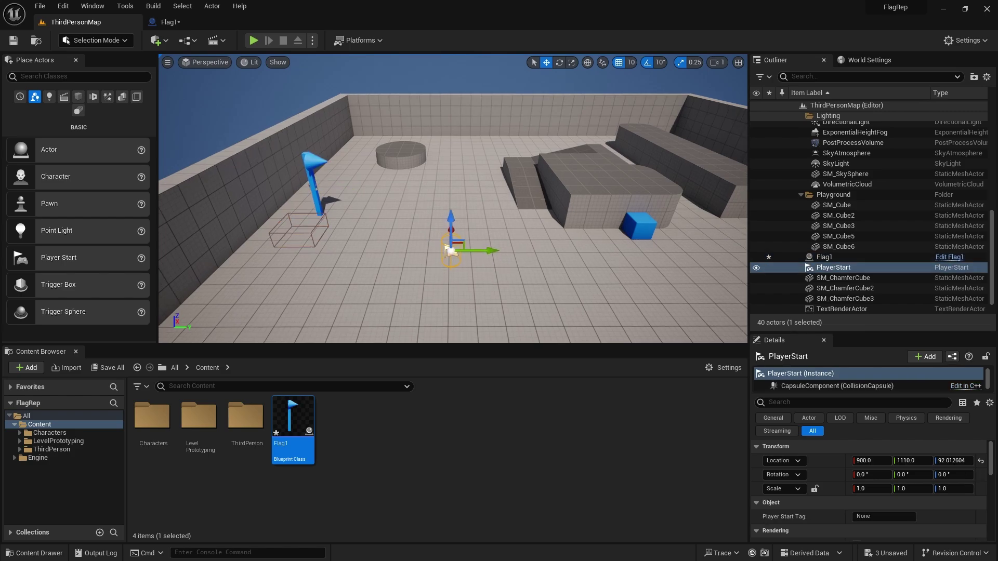
right_drag(444, 251, 434, 188)
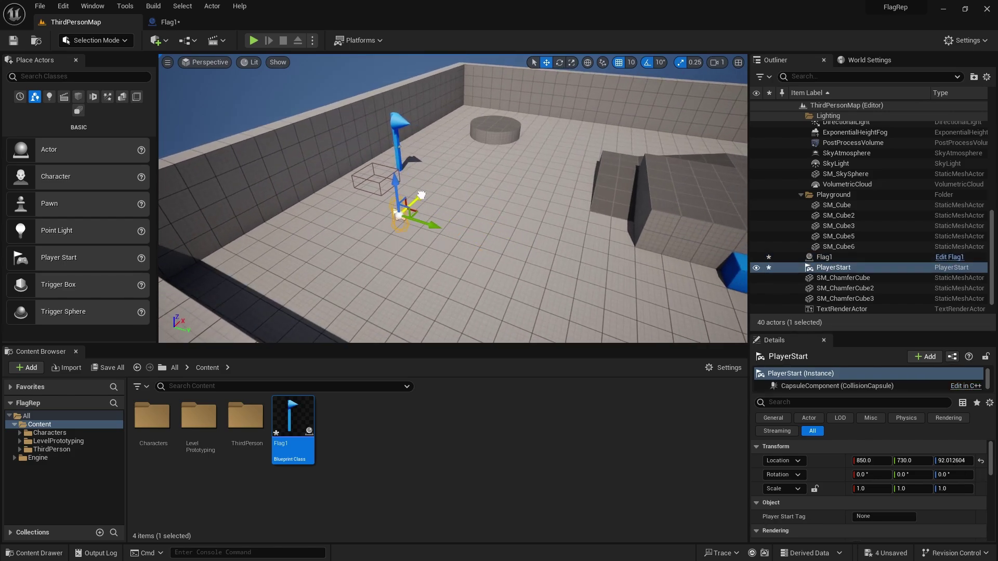
drag(421, 195, 377, 234)
mouse_move(378, 234)
right_down()
mouse_move(432, 336)
mouse_move(289, 141)
right_up()
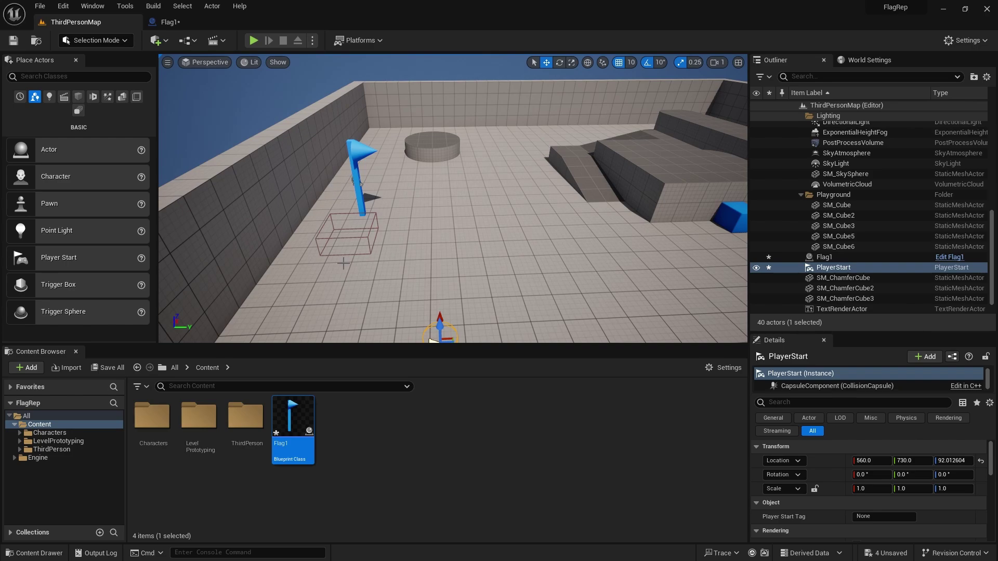
Duplicate the Flag1 Blueprint asset in the Content Browser
right_click(304, 141)
key(Escape)
key(ctrl+d)
Name the copy Flag2, place it in the level, and rotate it 90° to match Flag1
key(Return)
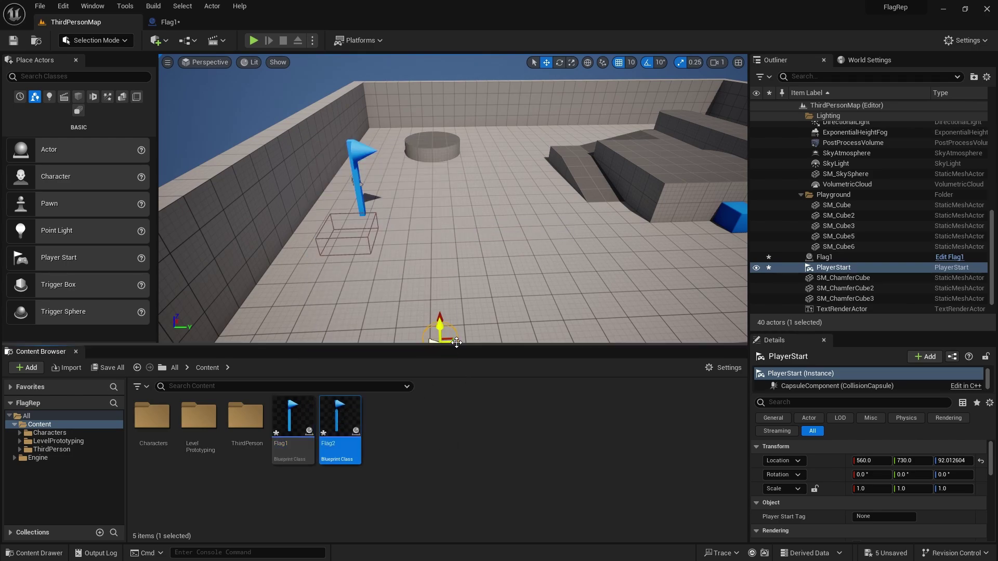
mouse_move(339, 421)
mouse_down()
mouse_move(448, 211)
mouse_move(445, 146)
mouse_up()
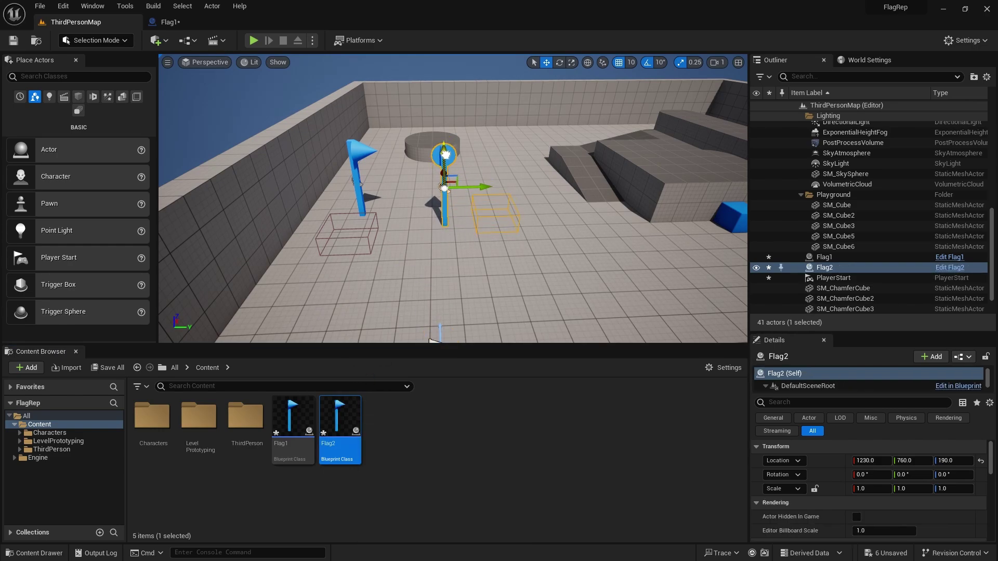
key(e)
drag(444, 155, 475, 176)
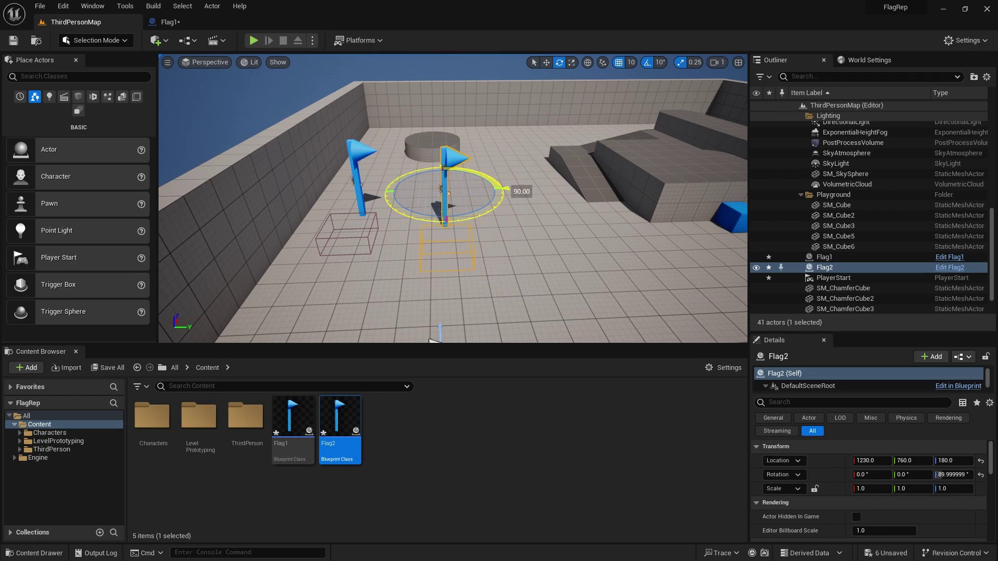
Position Flag2 beside Flag1 along X and Y, then start Play-in-Editor
right_drag(434, 340, 596, 200)
key(r)
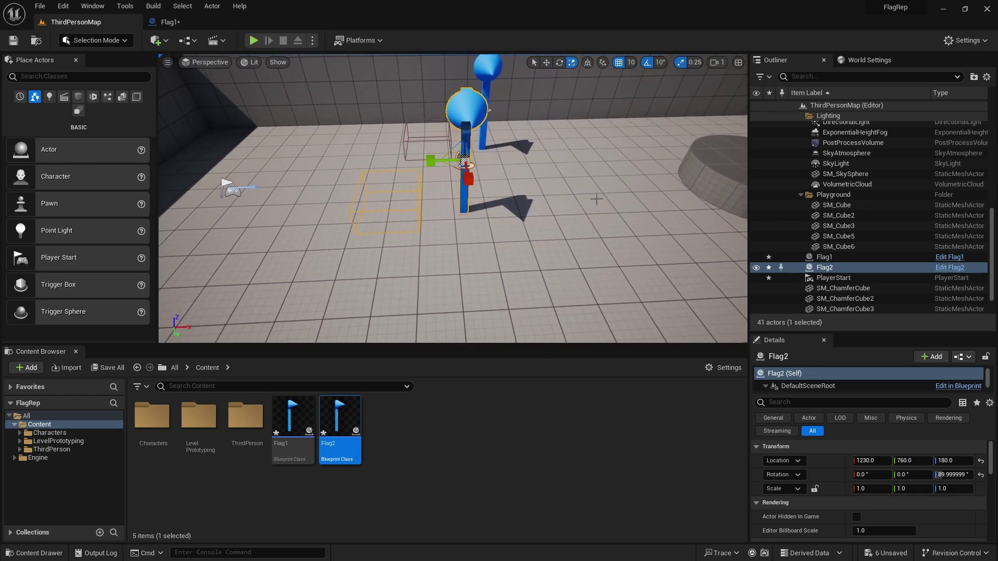
drag(483, 158, 535, 160)
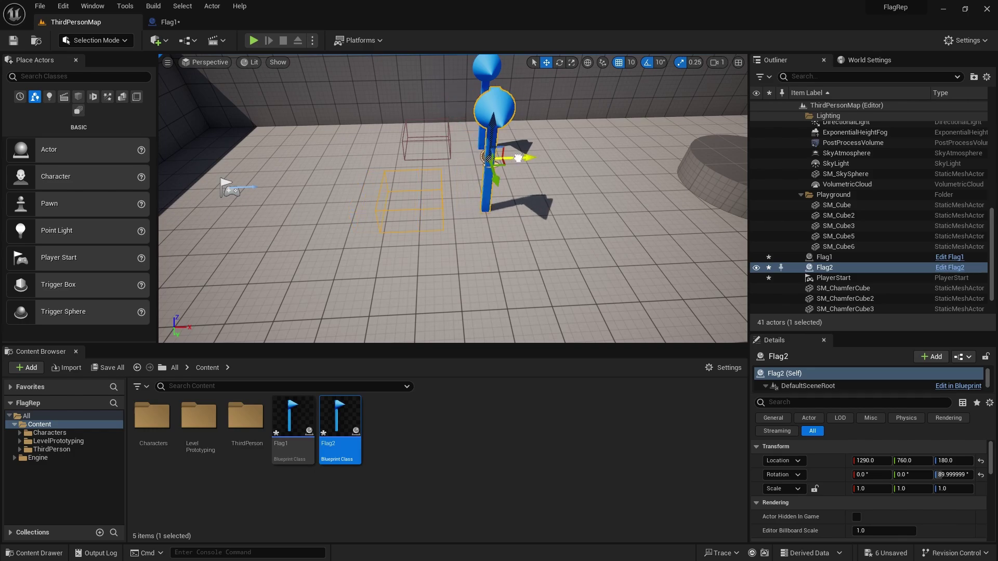
right_drag(532, 192, 496, 178)
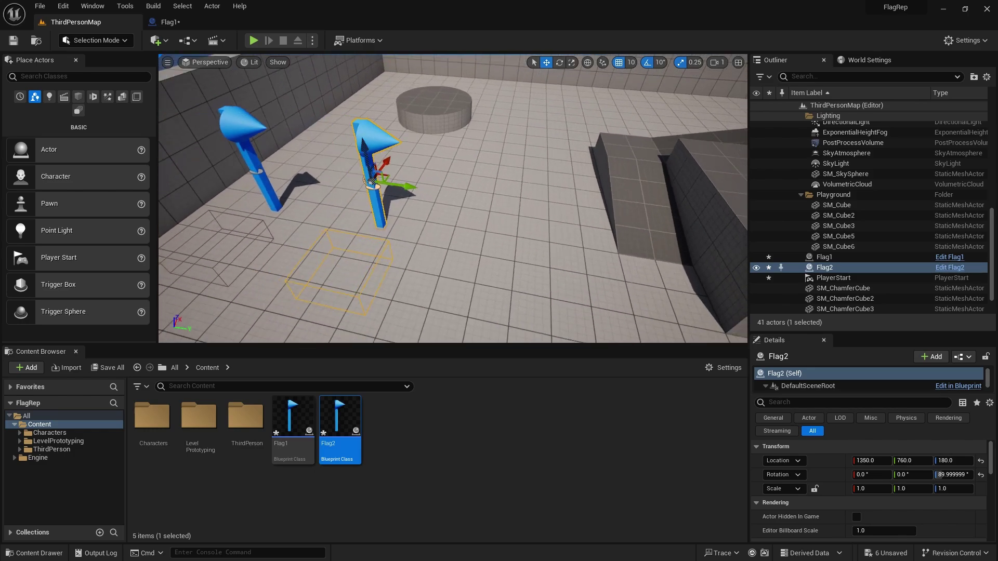
drag(508, 194, 517, 194)
right_drag(517, 194, 467, 169)
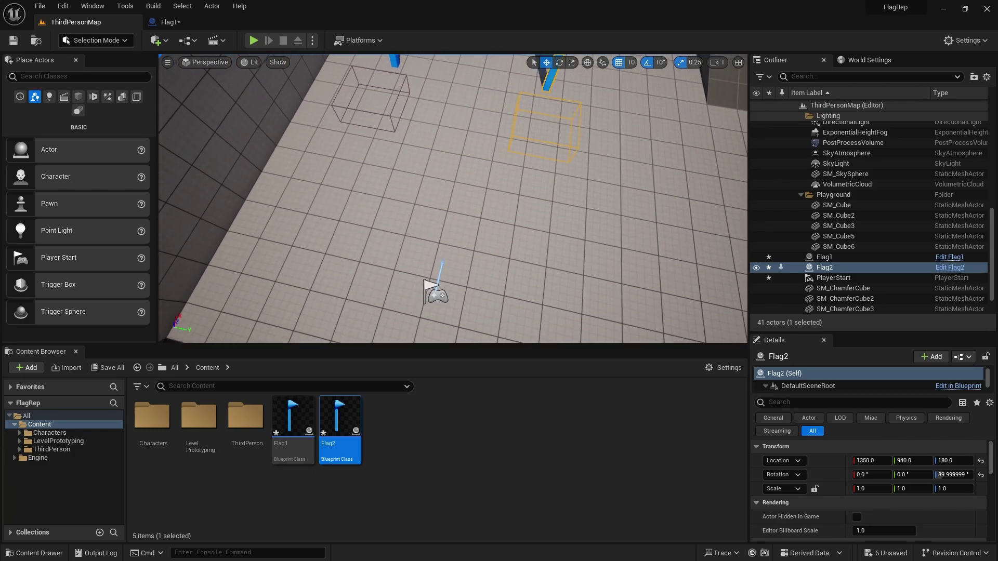
drag(459, 156, 486, 157)
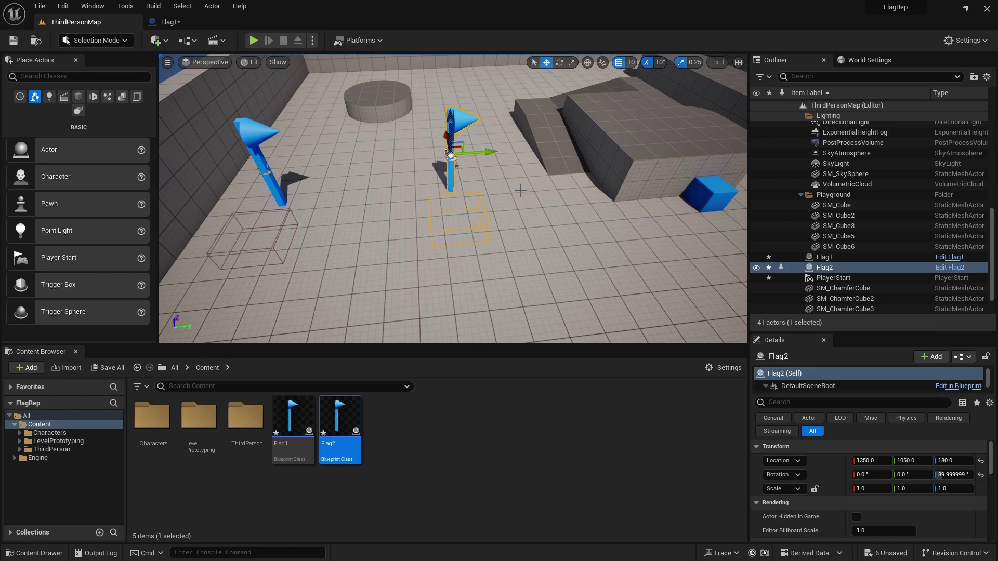
right_drag(520, 190, 560, 233)
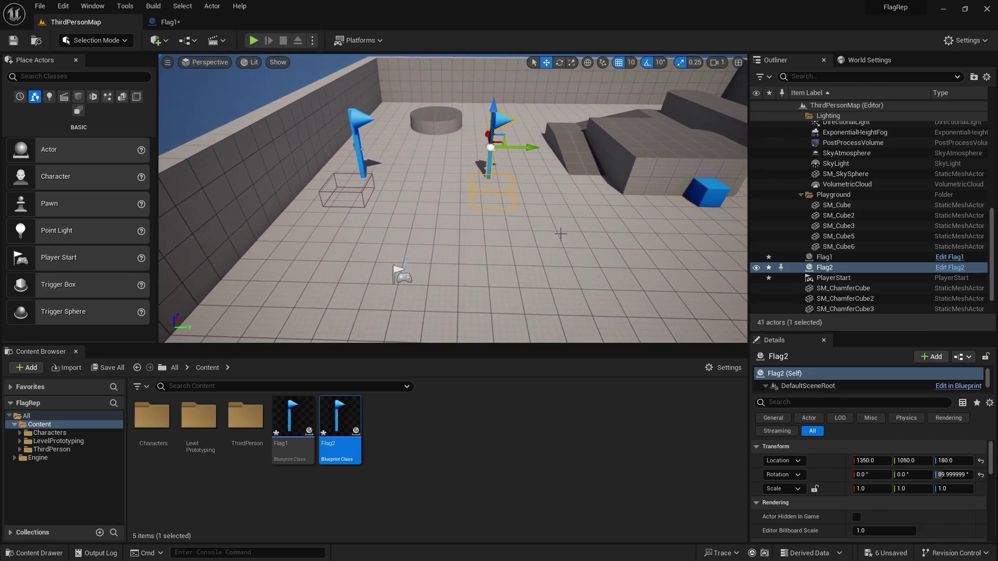
click(254, 40)
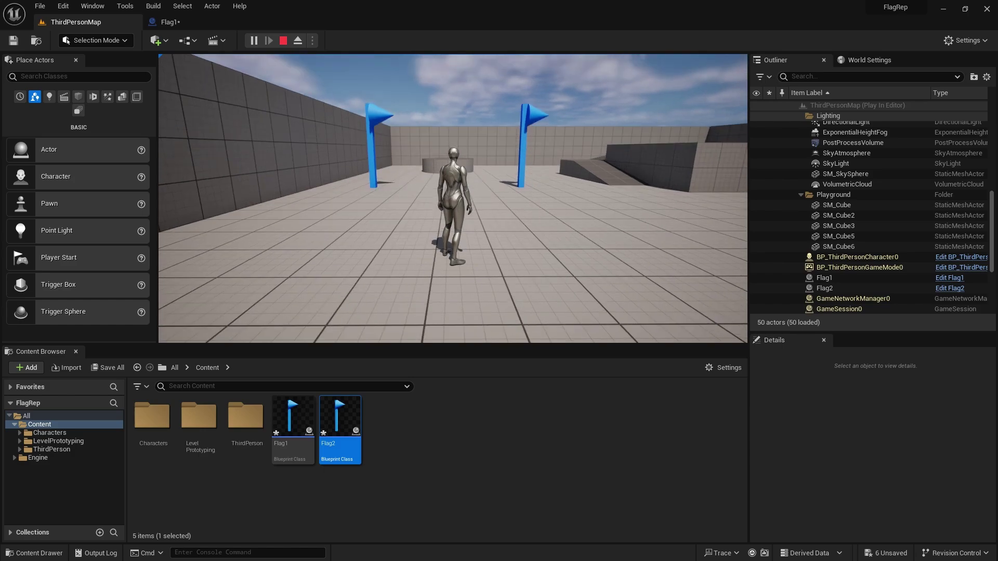
Stop the Play In Editor session and return to Flag1's Blueprint editor
key(Escape)
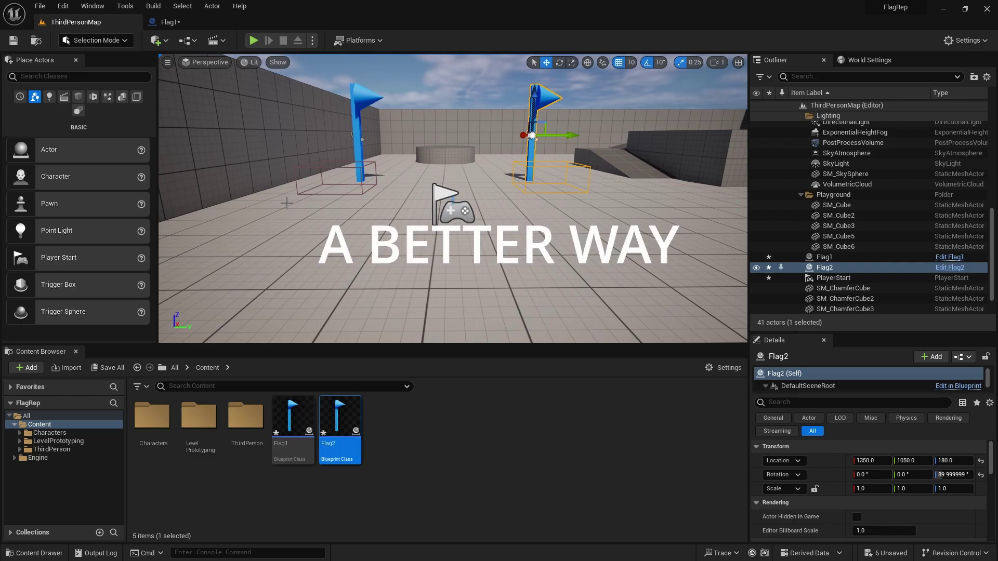
In Flag1's Event Graph, select the Box component and scroll Details to its Events list
click(284, 420)
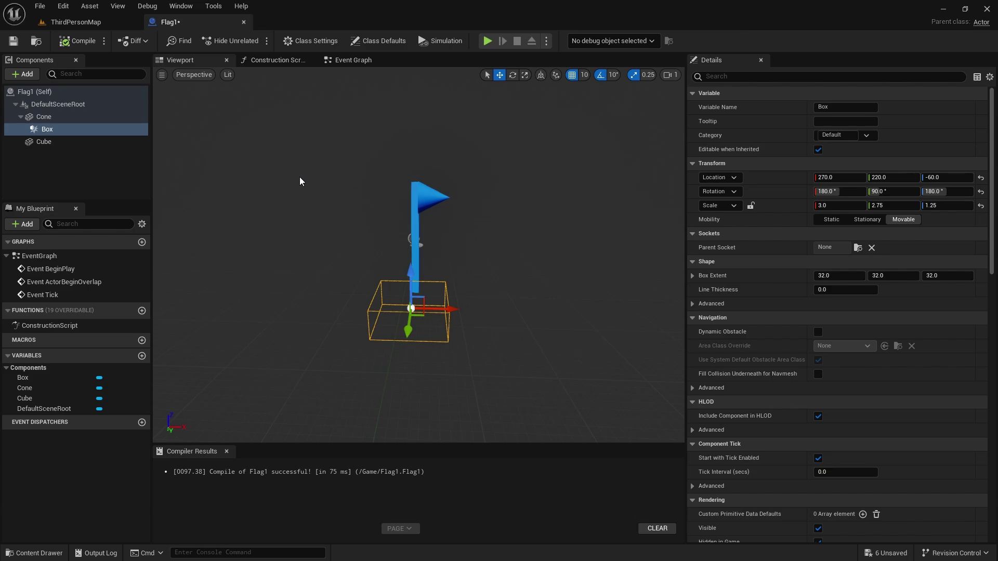
click(344, 64)
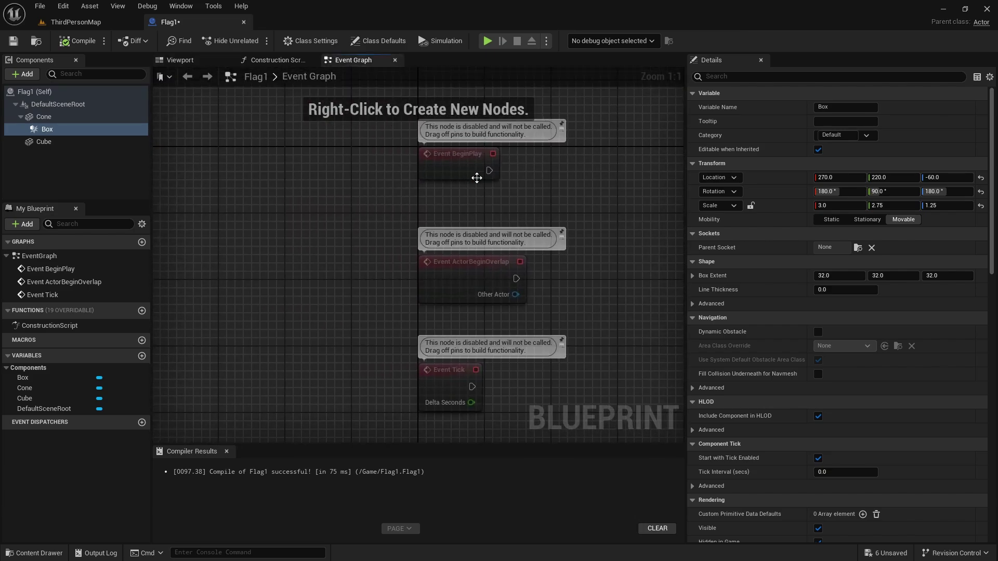
right_drag(536, 191, 376, 177)
scroll(377, 182, down, 1)
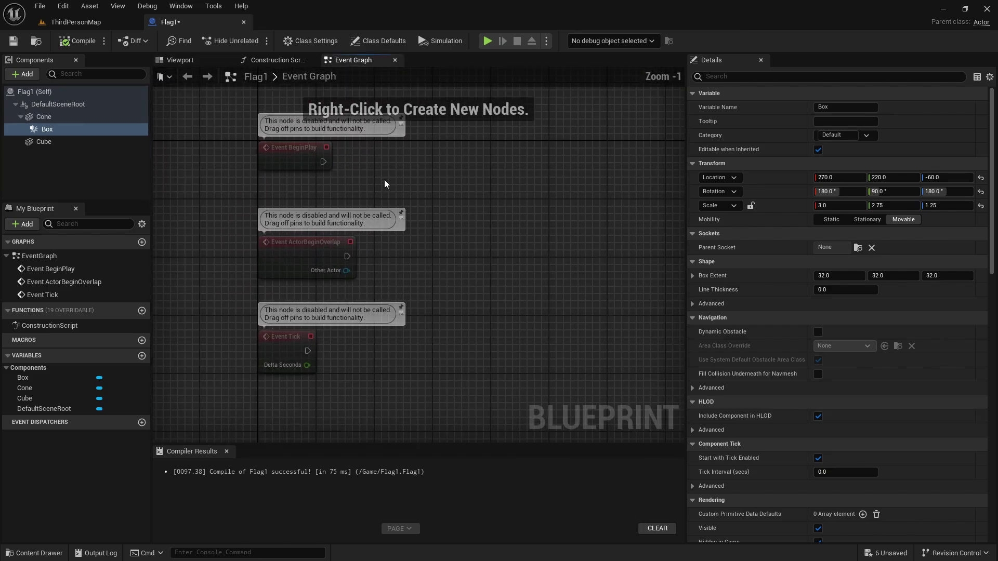
click(92, 23)
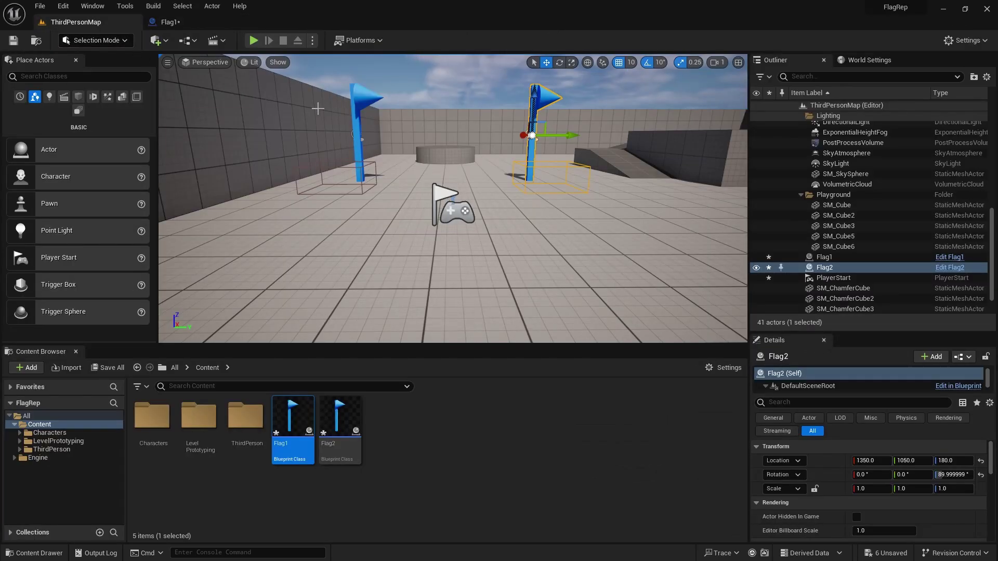
click(173, 23)
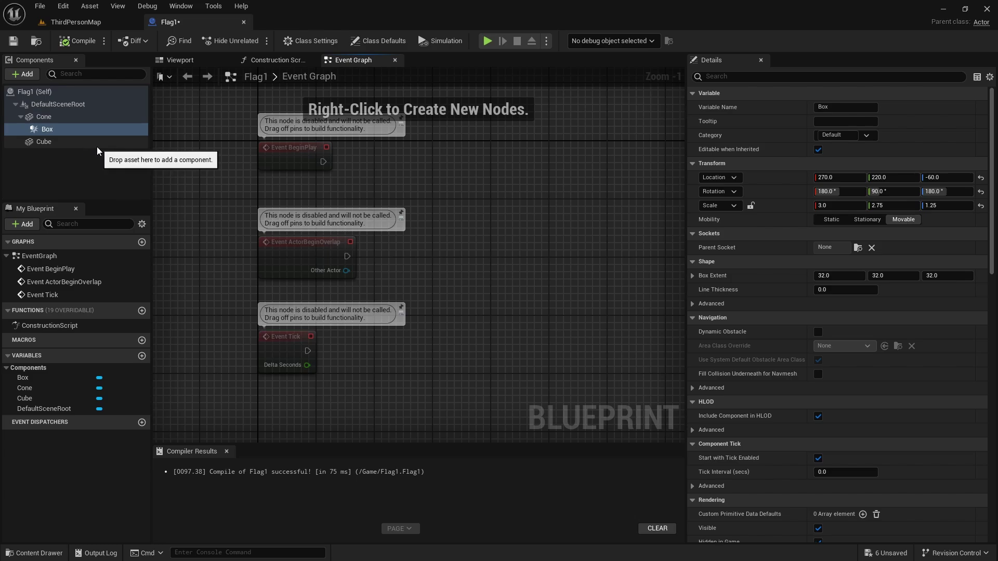
click(79, 132)
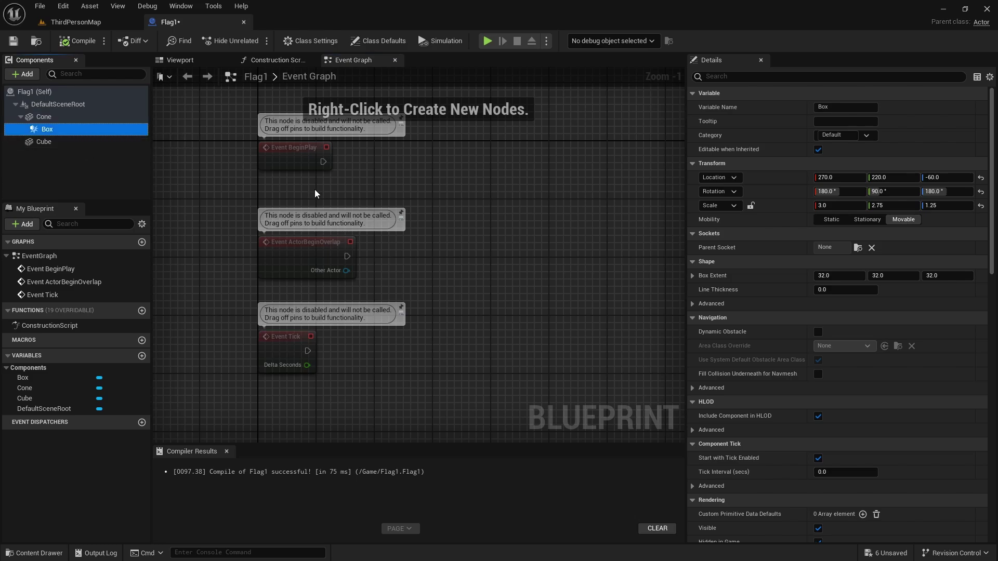
scroll(924, 333, down, 2)
scroll(925, 333, down, 2)
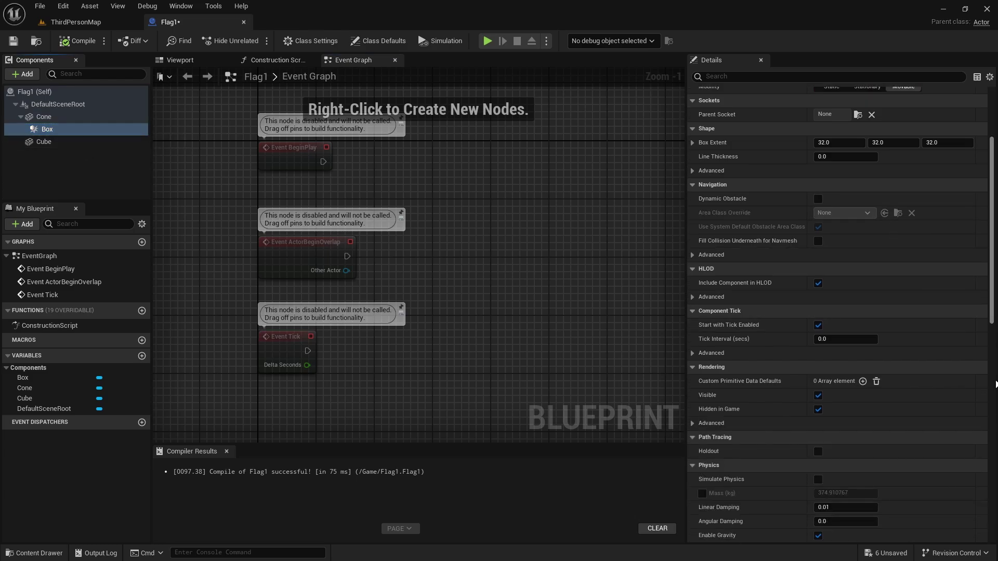
drag(989, 310, 989, 518)
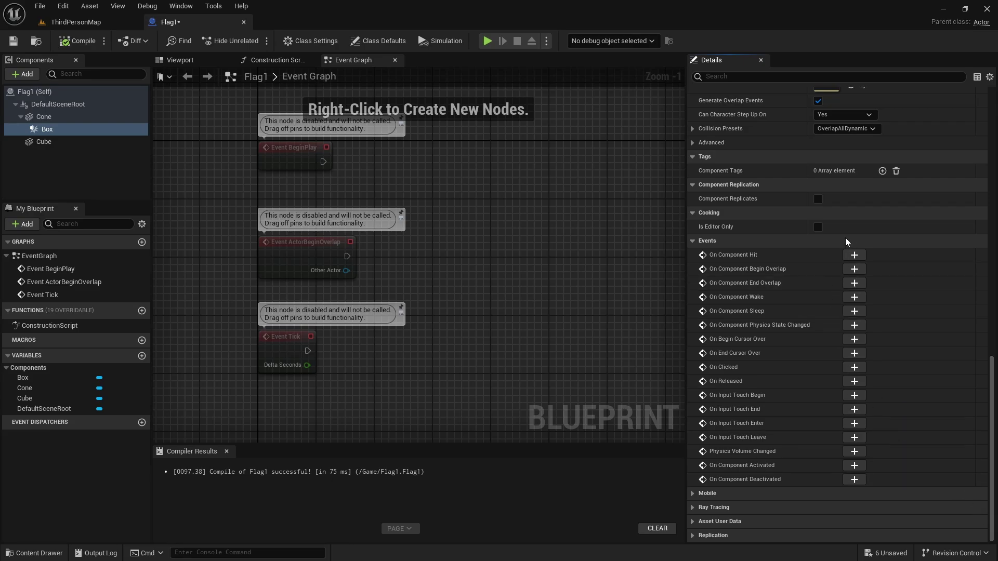
Add a Box Begin Overlap event that runs Set Material on a Cone reference, then view the viewport
click(855, 268)
right_drag(597, 261, 441, 292)
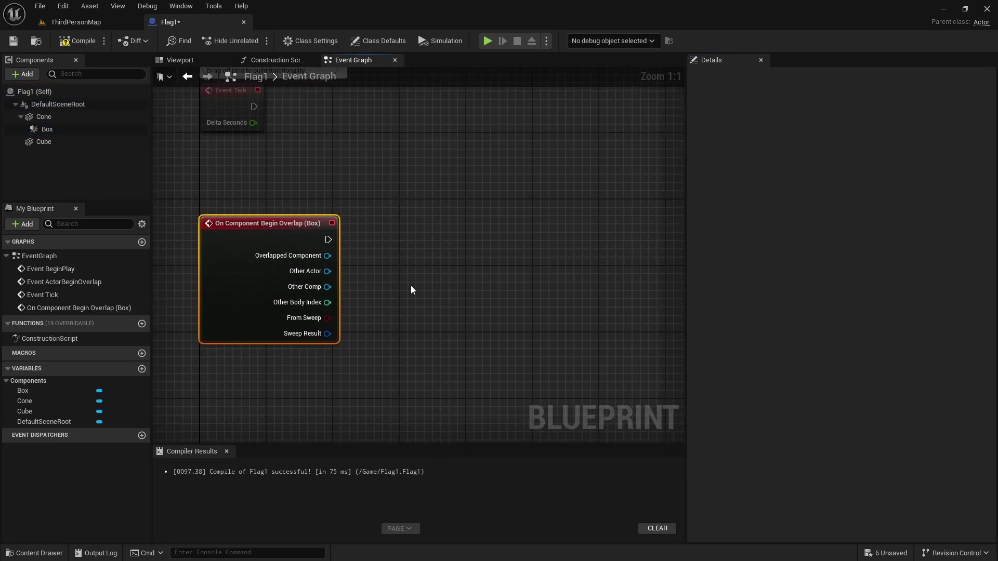
drag(44, 117, 453, 215)
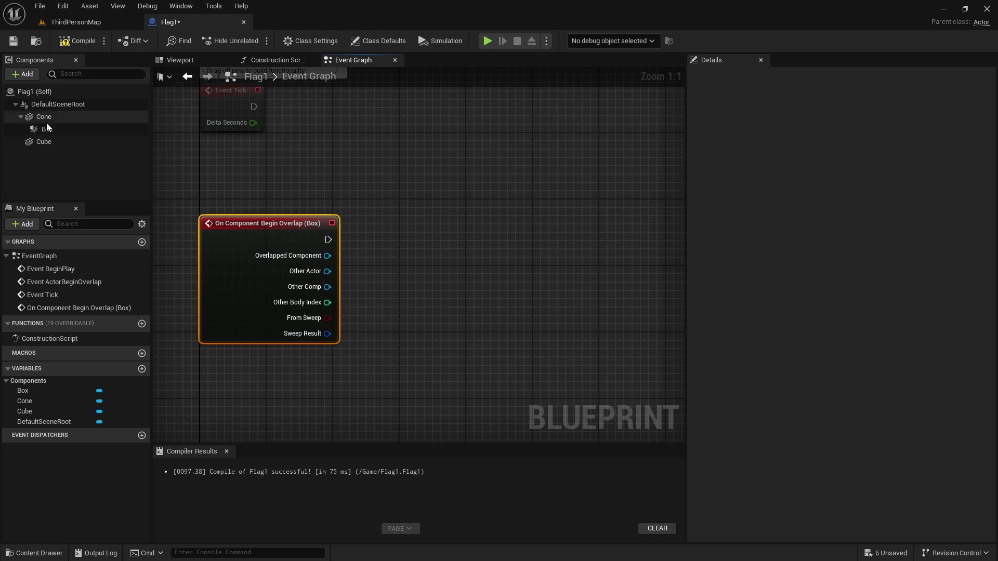
mouse_move(413, 249)
mouse_down()
mouse_move(413, 301)
mouse_move(501, 241)
mouse_up()
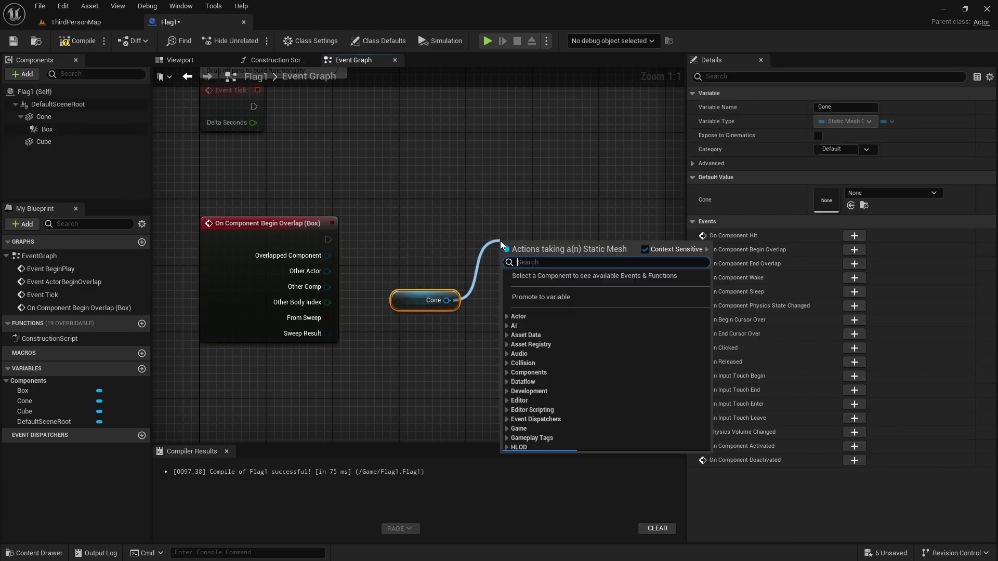
text(material)
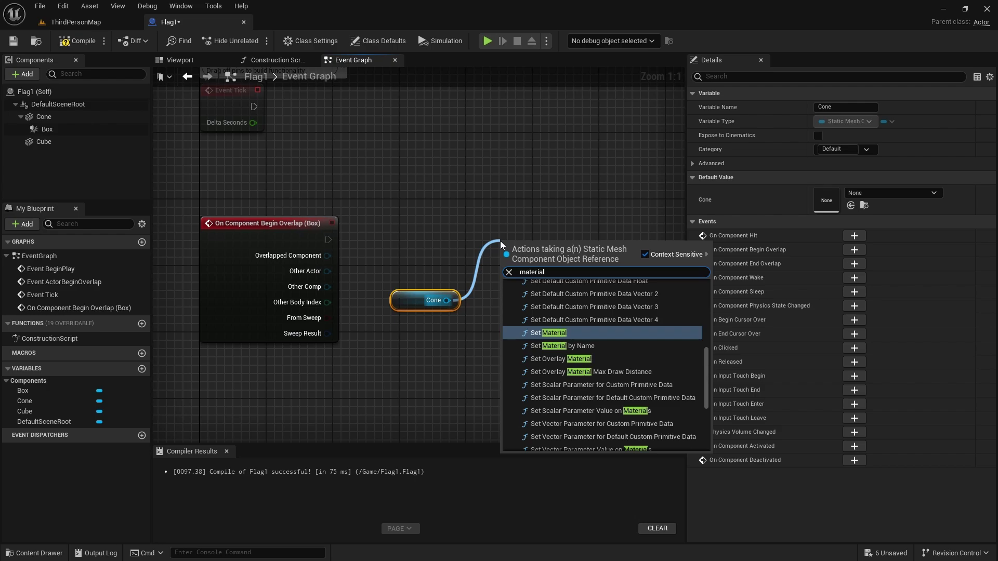
click(549, 333)
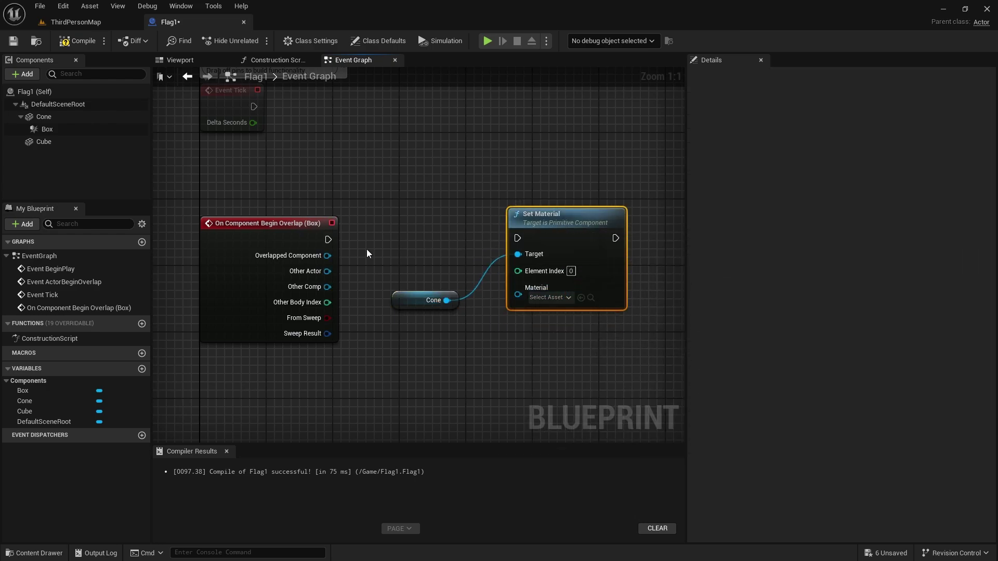
drag(327, 239, 518, 238)
click(180, 60)
Assign the orange BasicShapeMaterial to Set Material's Material pin and compile Flag1
click(448, 203)
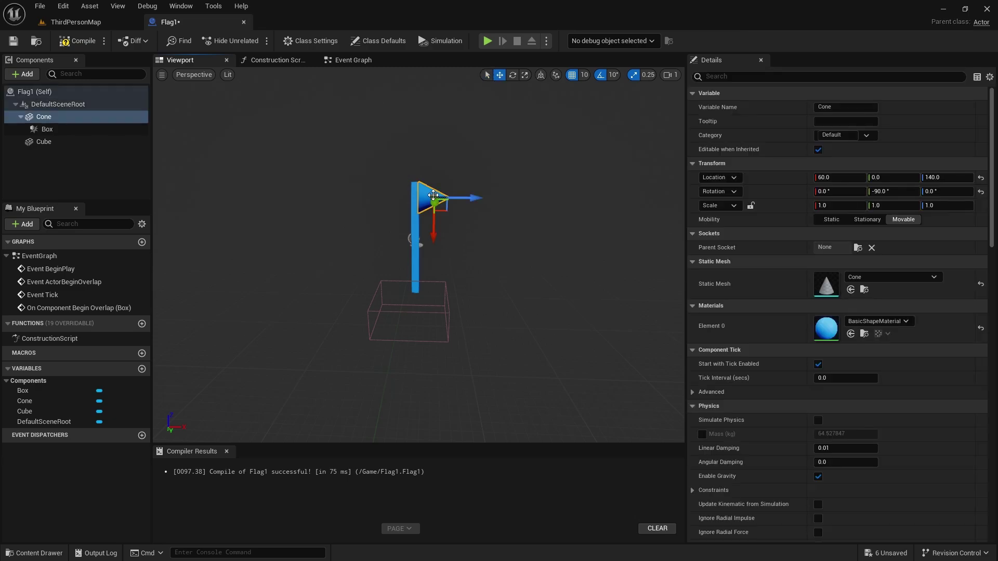
click(864, 333)
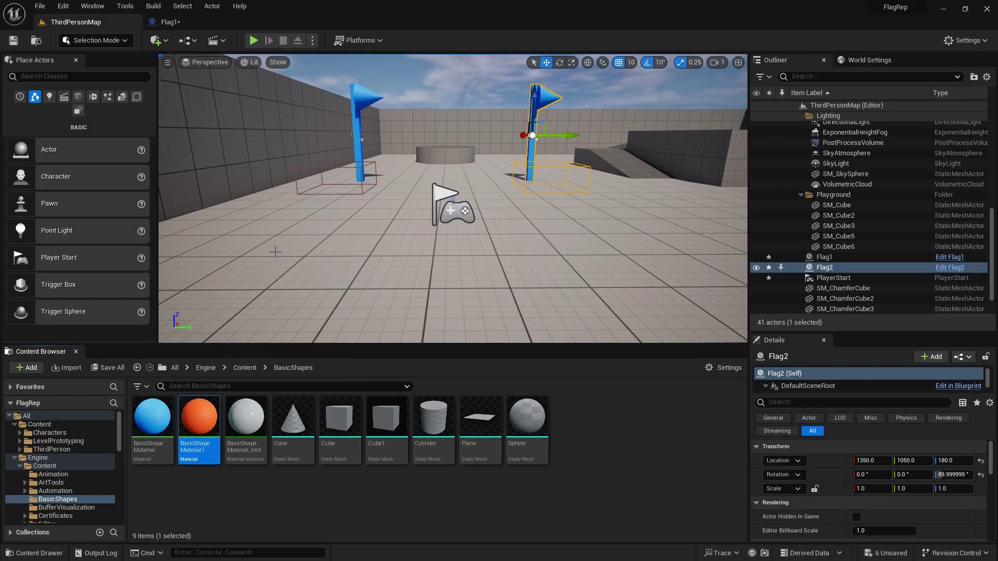
click(168, 22)
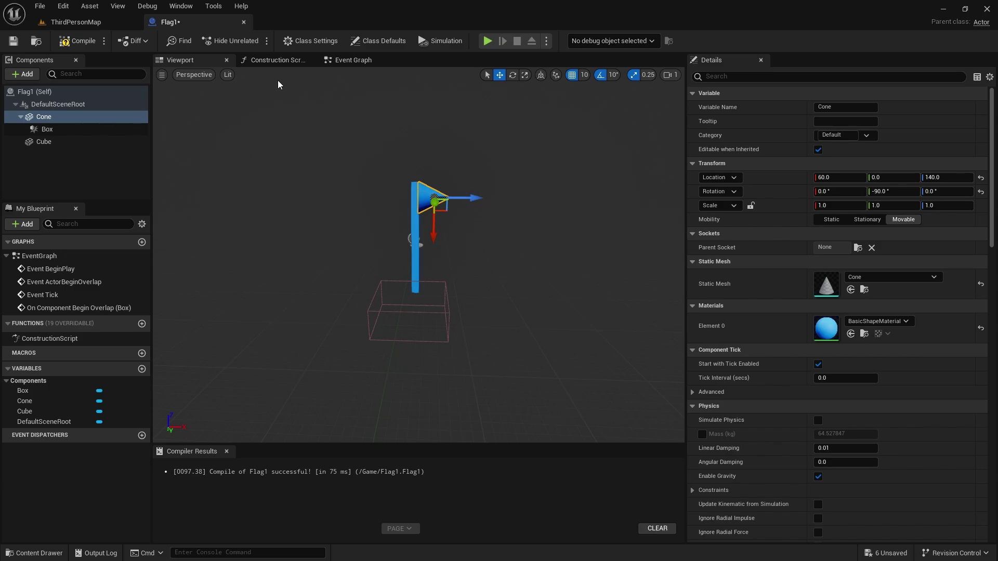
click(348, 61)
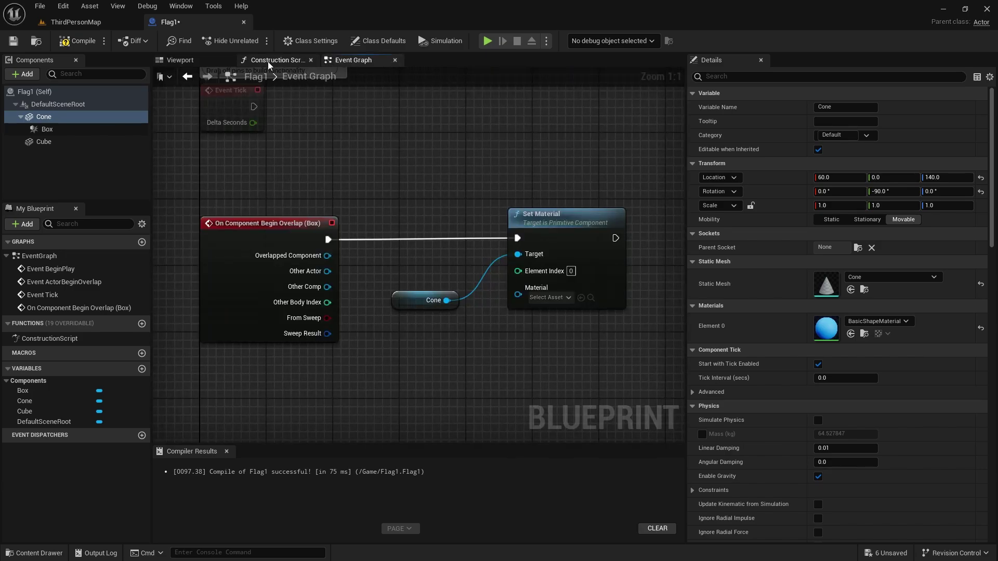
click(581, 298)
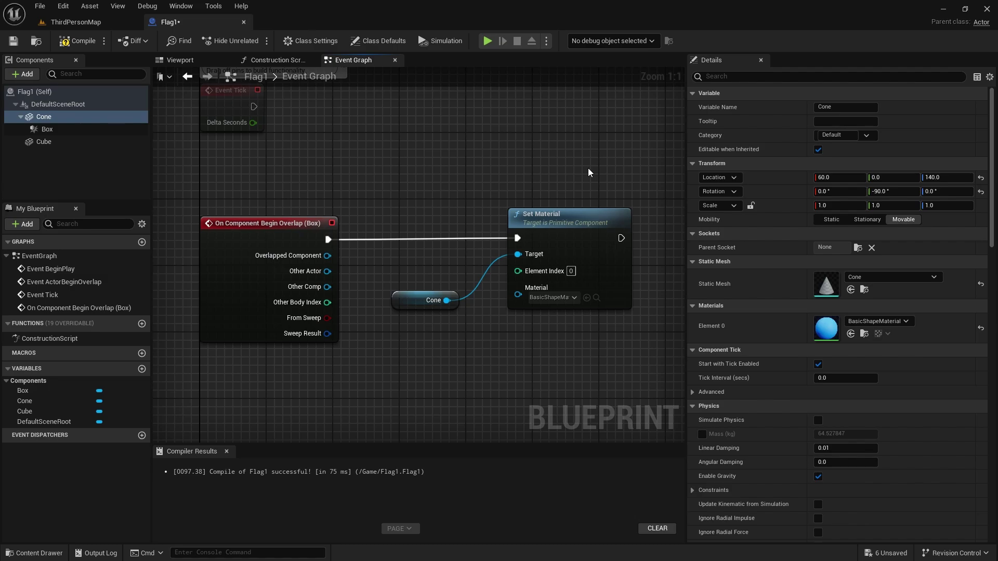
right_drag(589, 172, 612, 171)
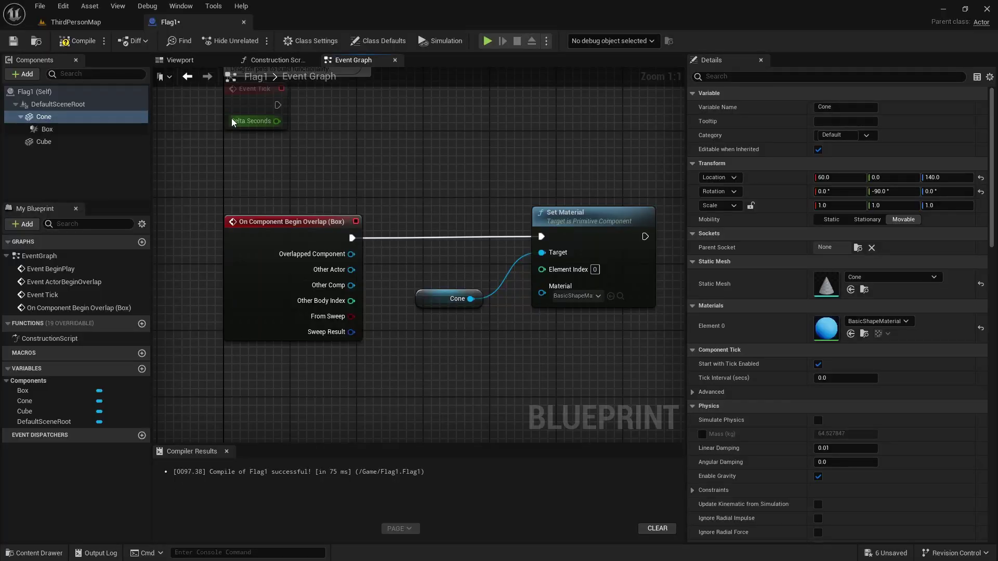
click(73, 42)
Enable Replicates and Replicate Movement in Flag1's Class Defaults
click(39, 91)
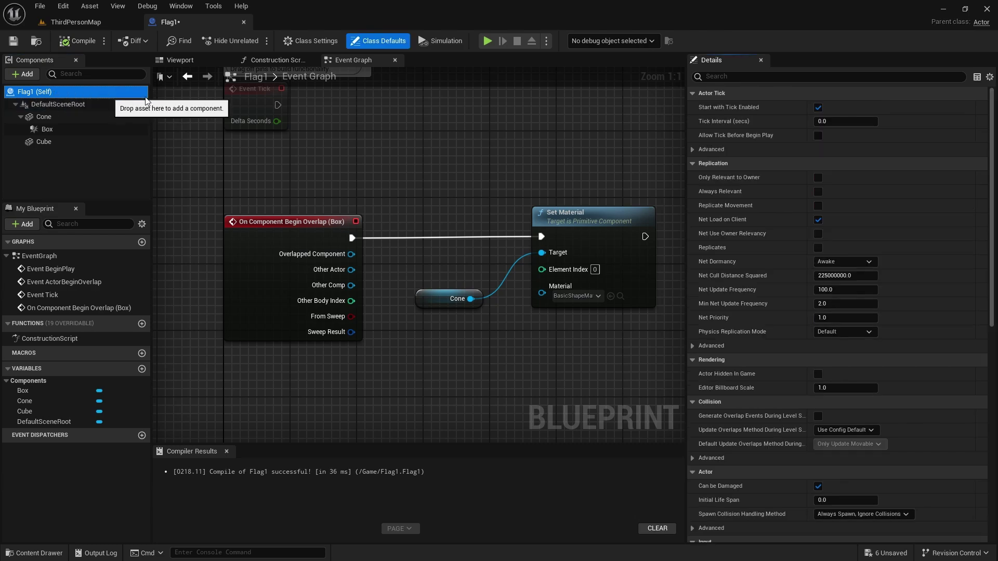
click(729, 78)
text(replic)
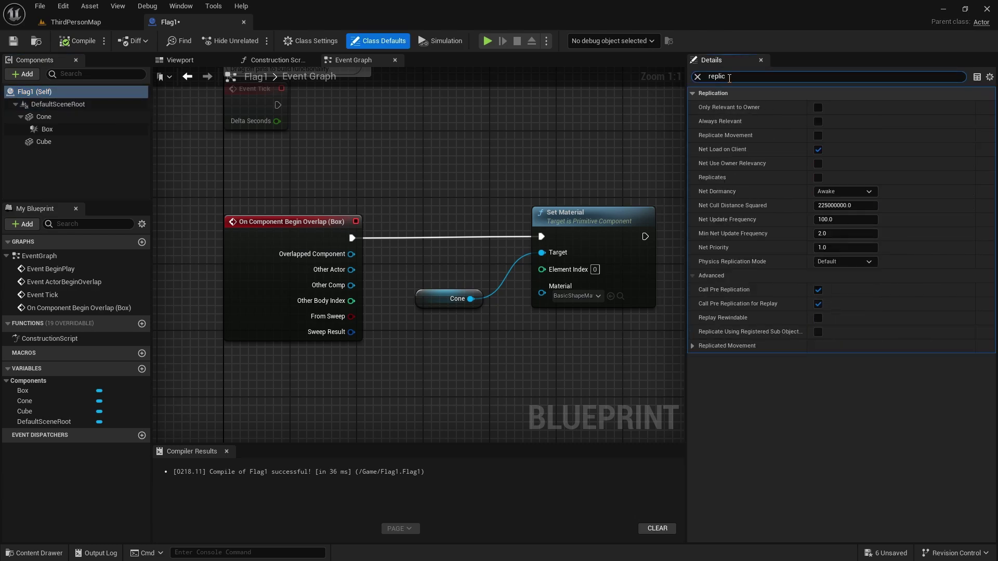
click(818, 178)
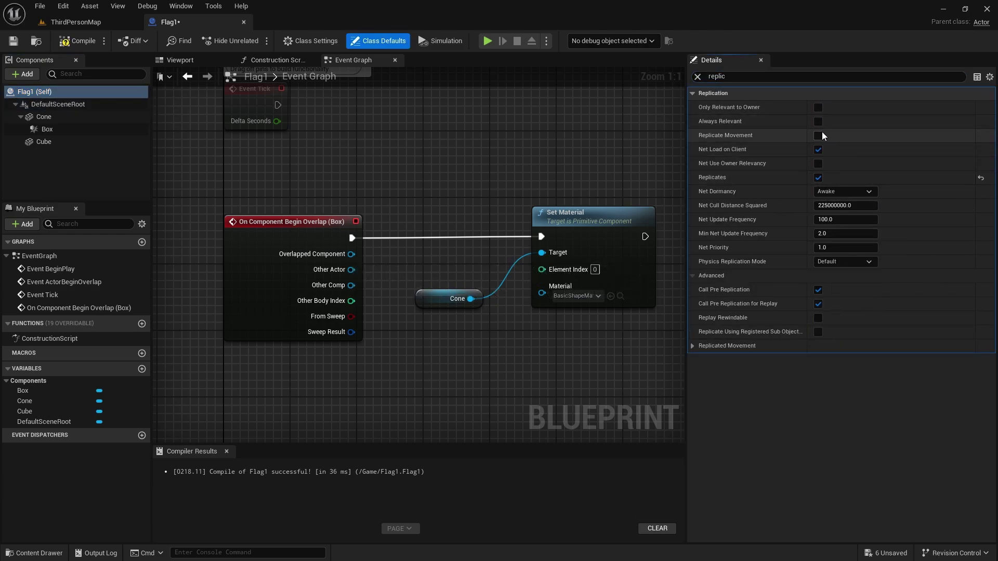
click(818, 178)
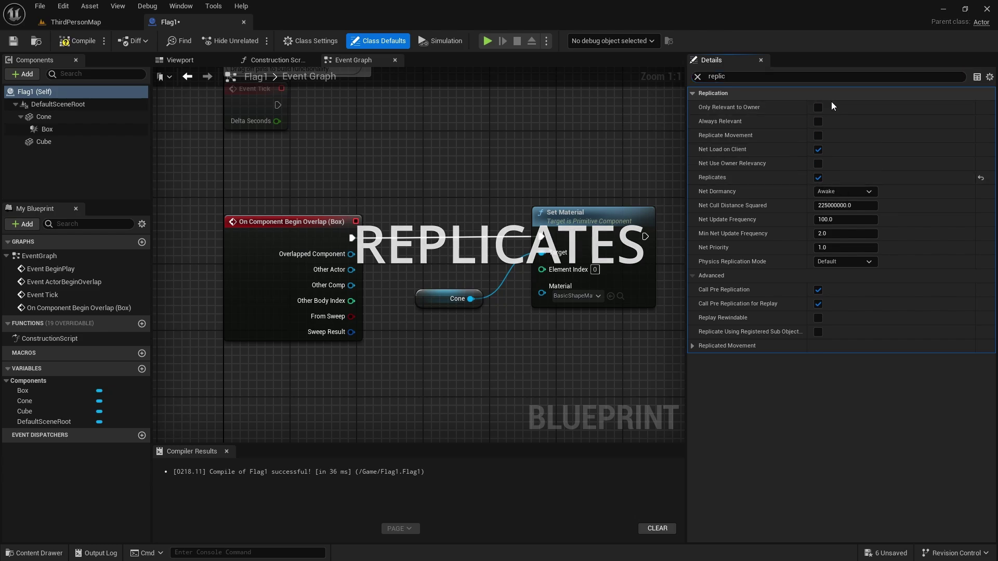
click(818, 136)
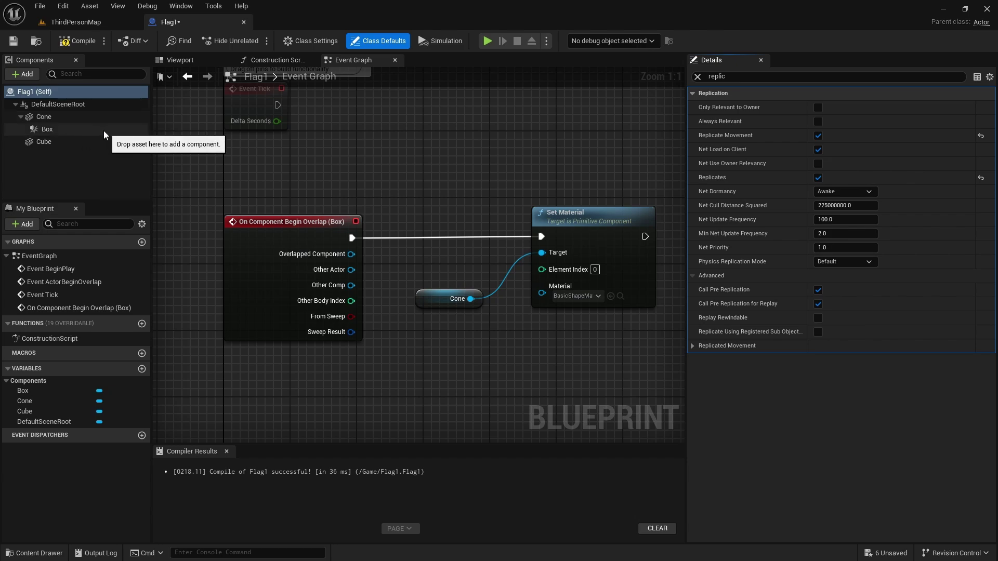
Turn on Component Replicates for the Cone and return to Flag1's Event Graph
click(47, 117)
click(818, 138)
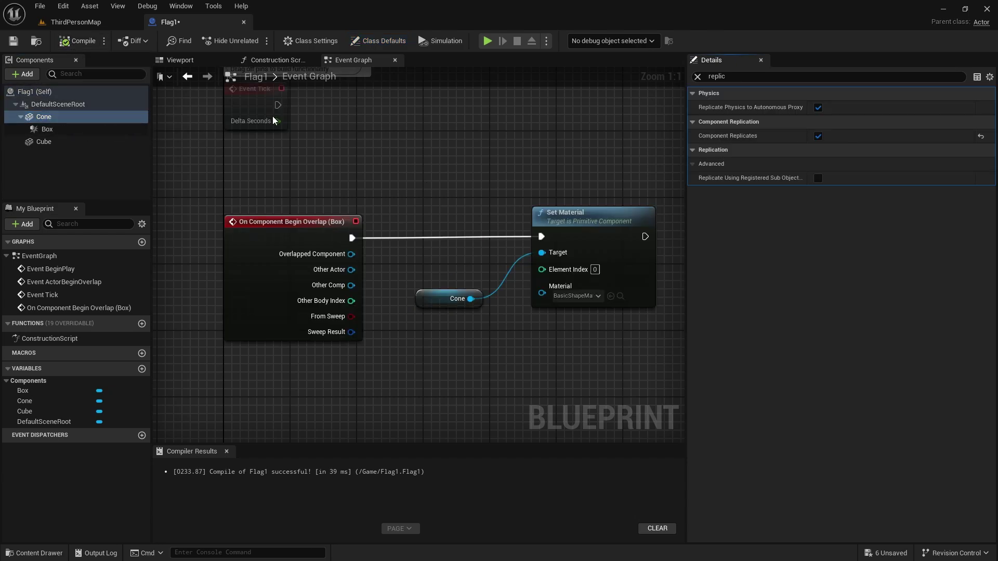
click(102, 23)
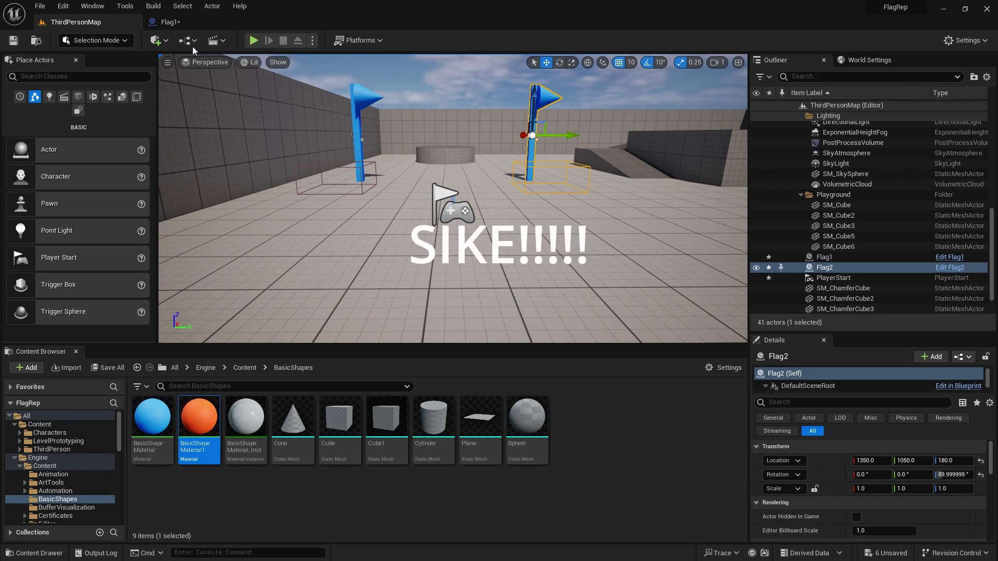
click(183, 24)
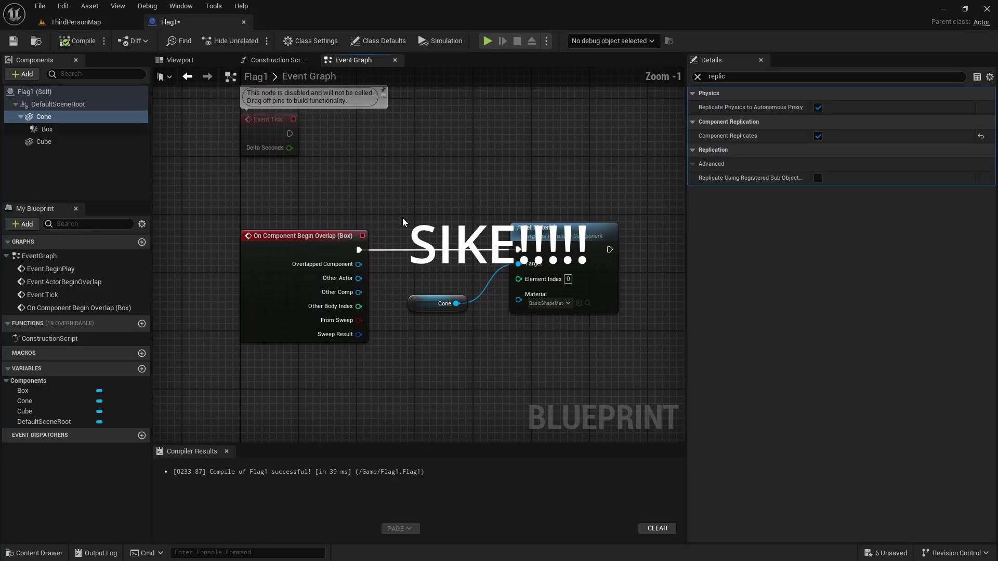
Insert a Do Once node between the Box overlap event and Set Material
click(324, 230)
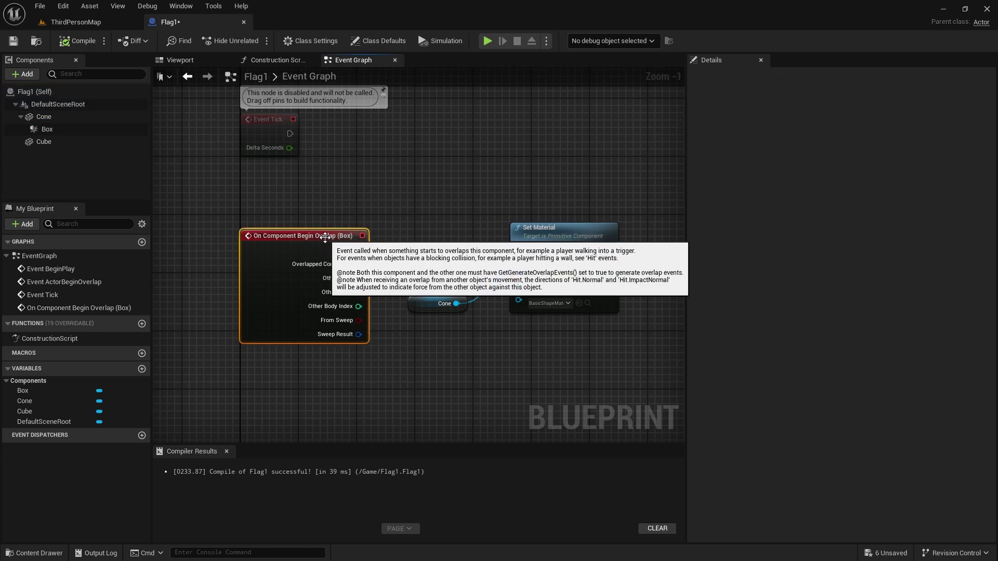
drag(324, 230, 251, 231)
right_click(368, 226)
text(do once)
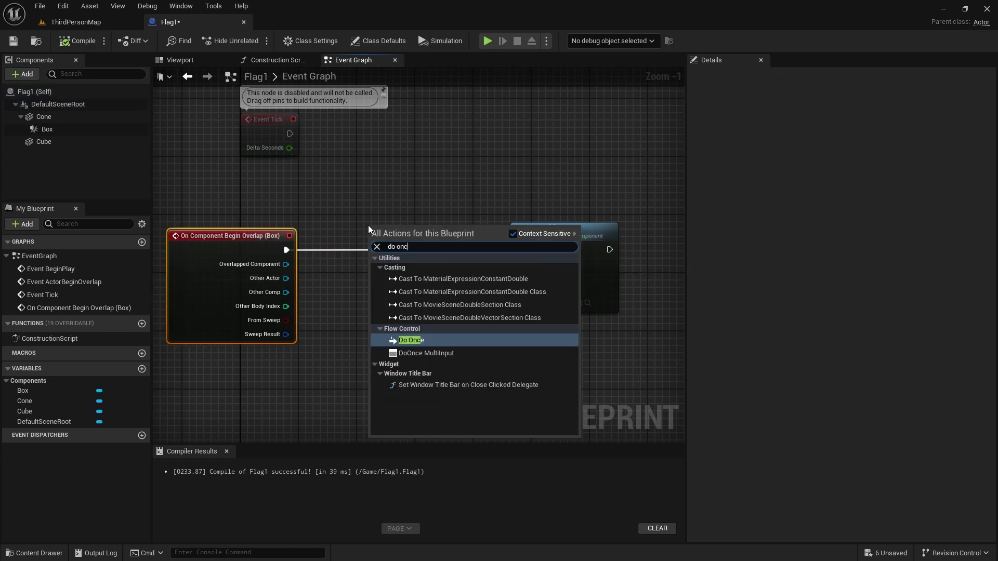
click(407, 274)
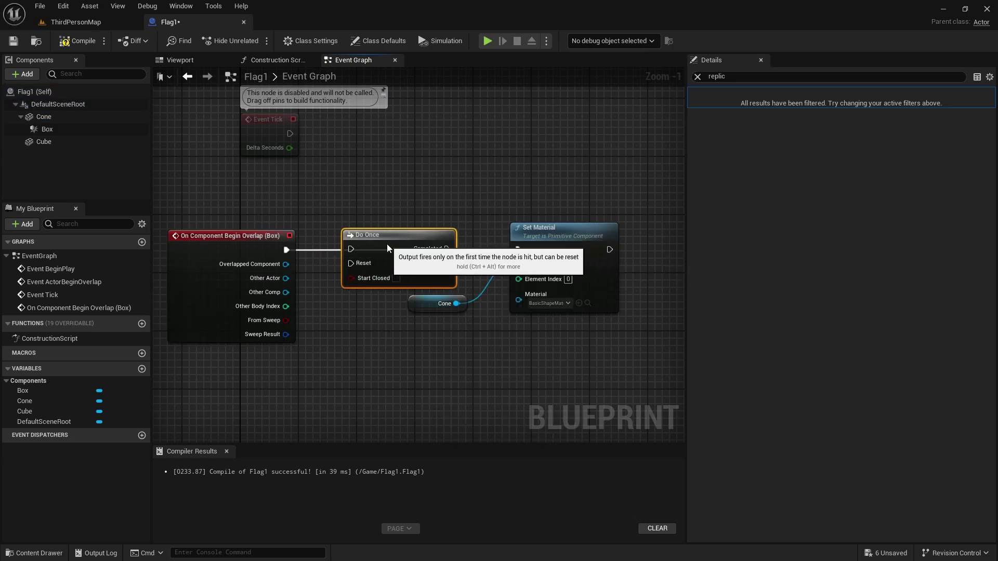
drag(387, 245, 365, 252)
drag(453, 250, 518, 250)
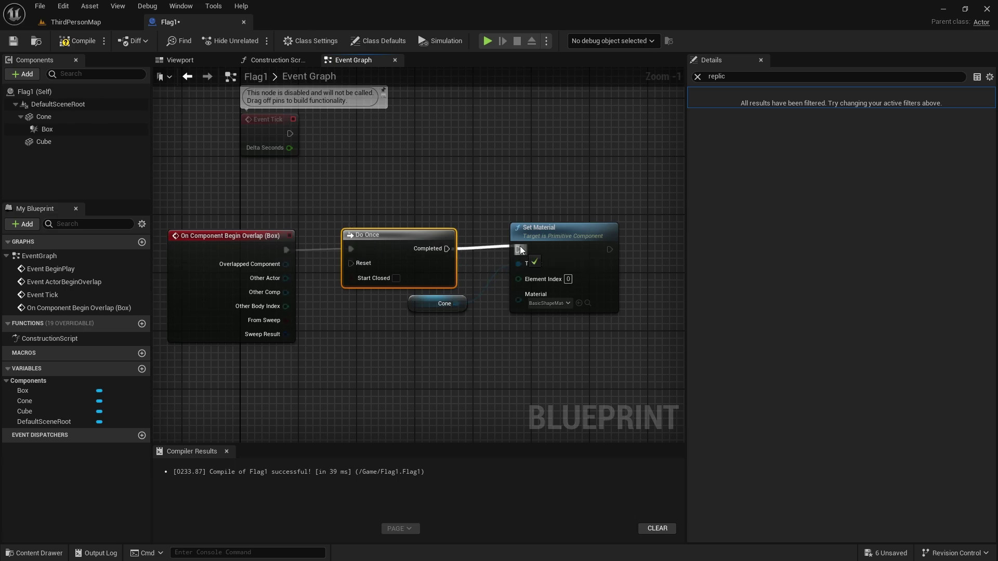
click(489, 43)
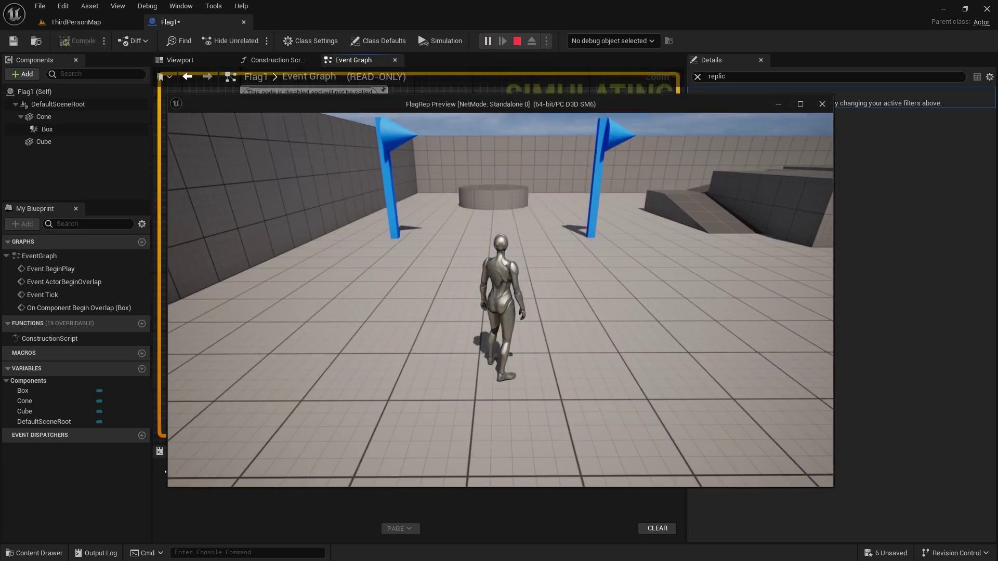
key(w)
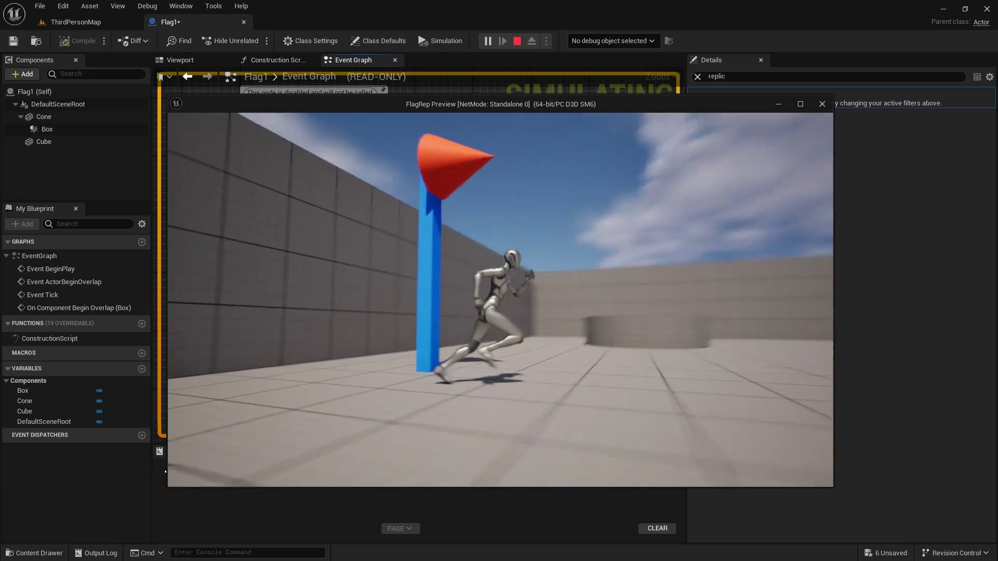
key(s)
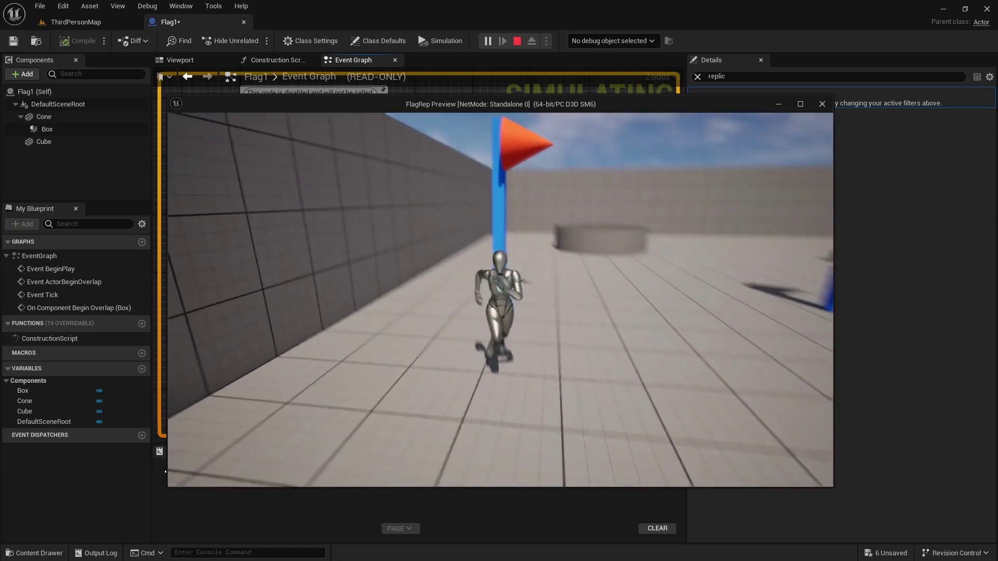
key(d)
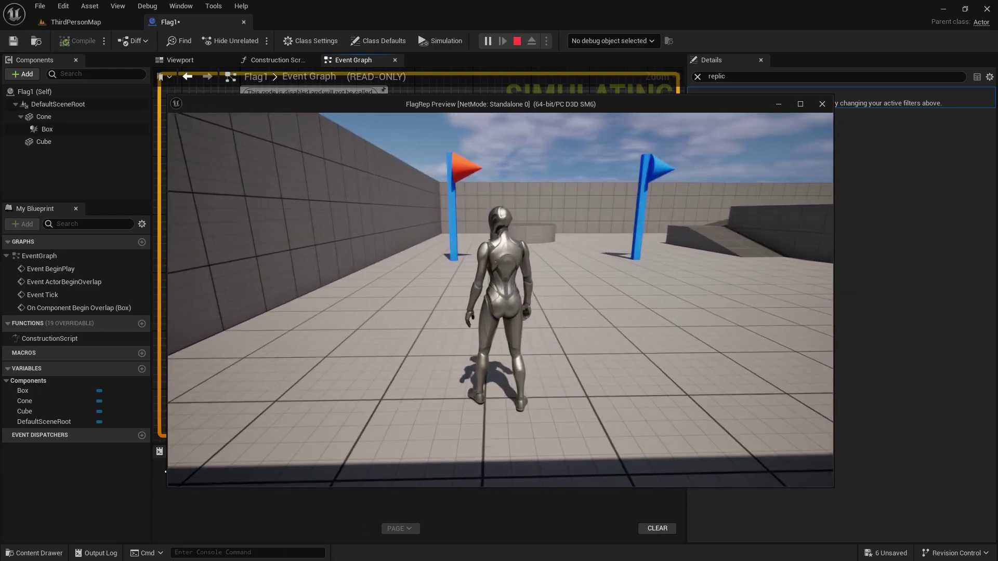
key(Escape)
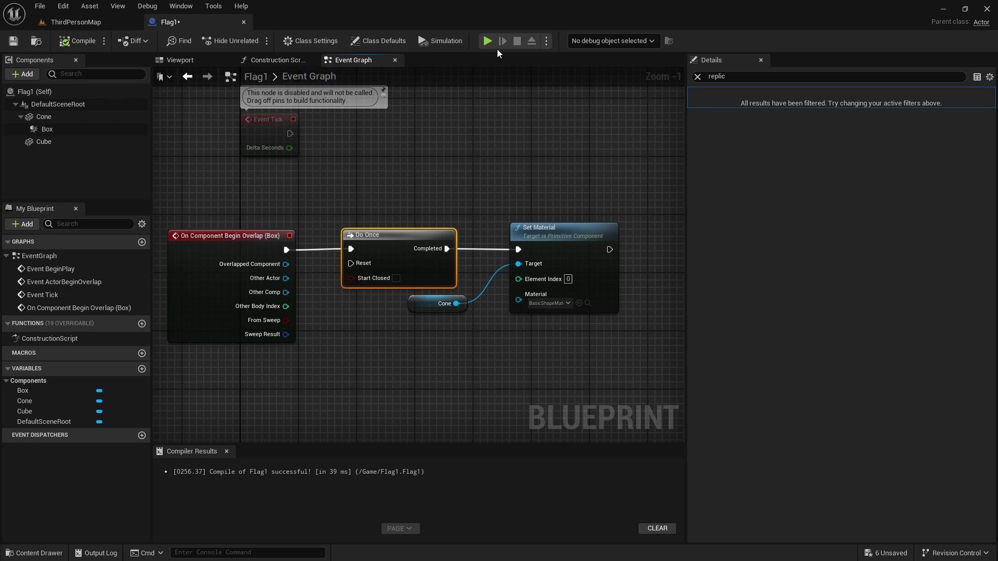
Set the Play options to two players with Net Mode Play As Listen Server
click(546, 41)
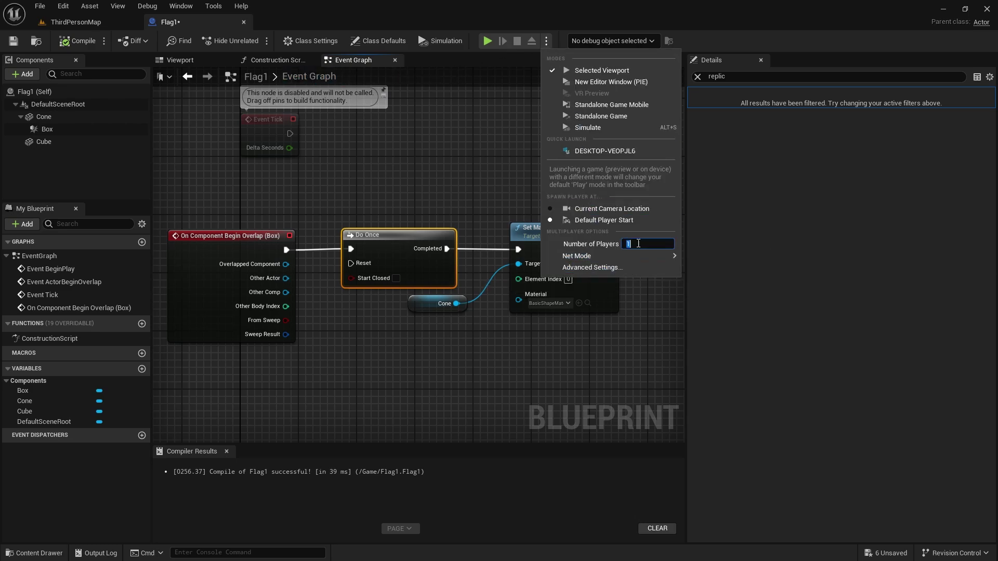
text(2)
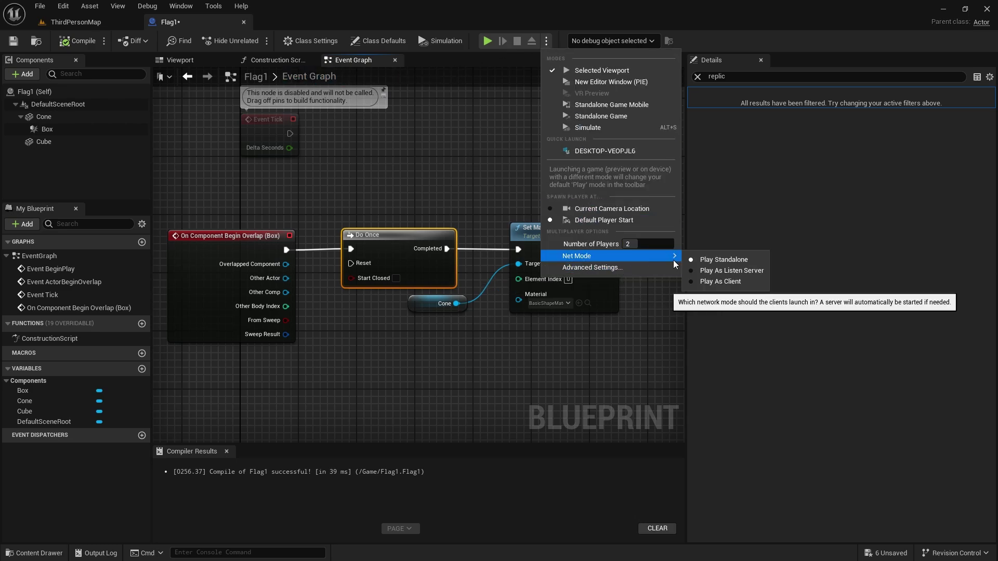
click(743, 269)
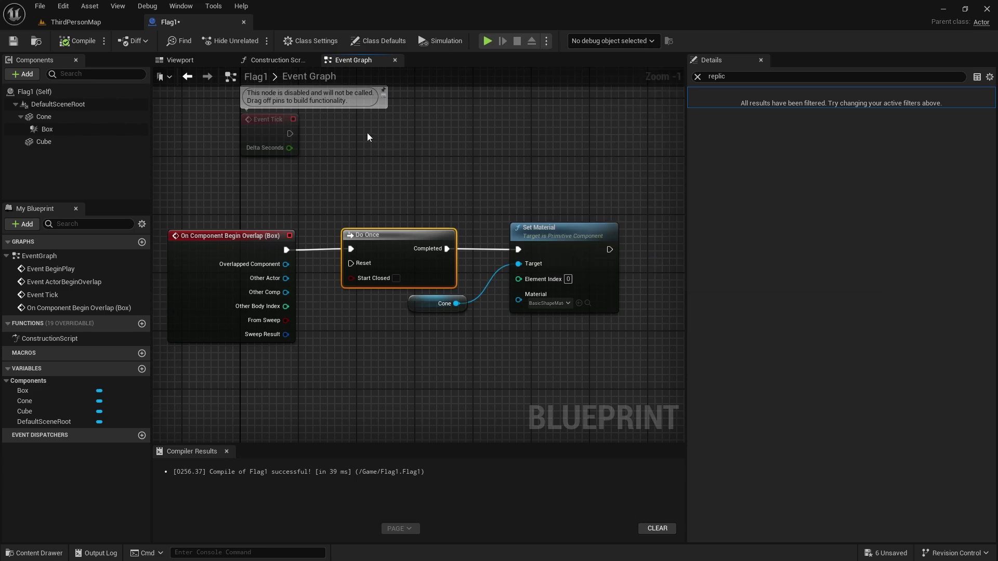
Launch a two-player test, run client and server characters toward the left flag, then stop
click(493, 42)
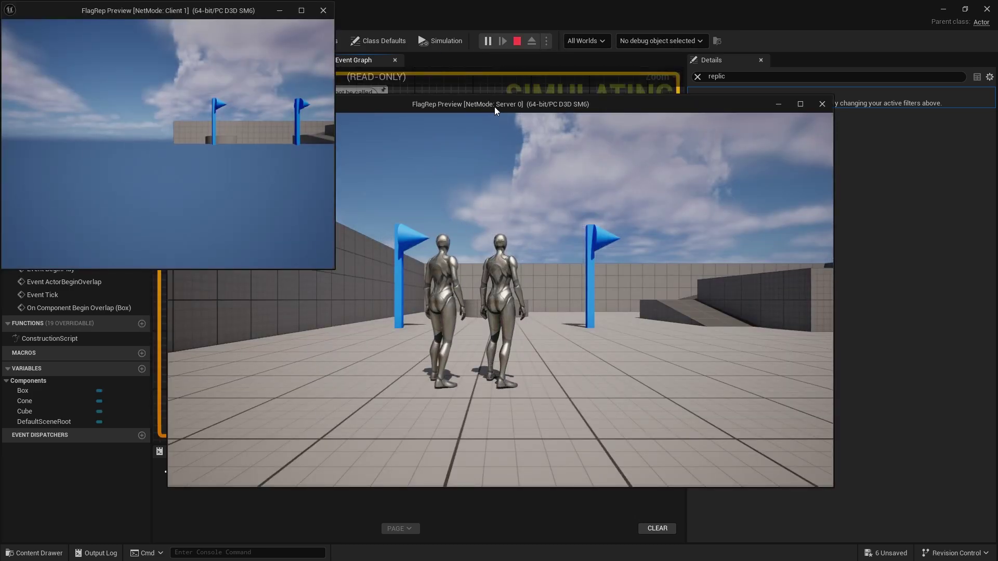
mouse_move(499, 106)
mouse_down()
mouse_move(654, 91)
mouse_move(644, 73)
mouse_up()
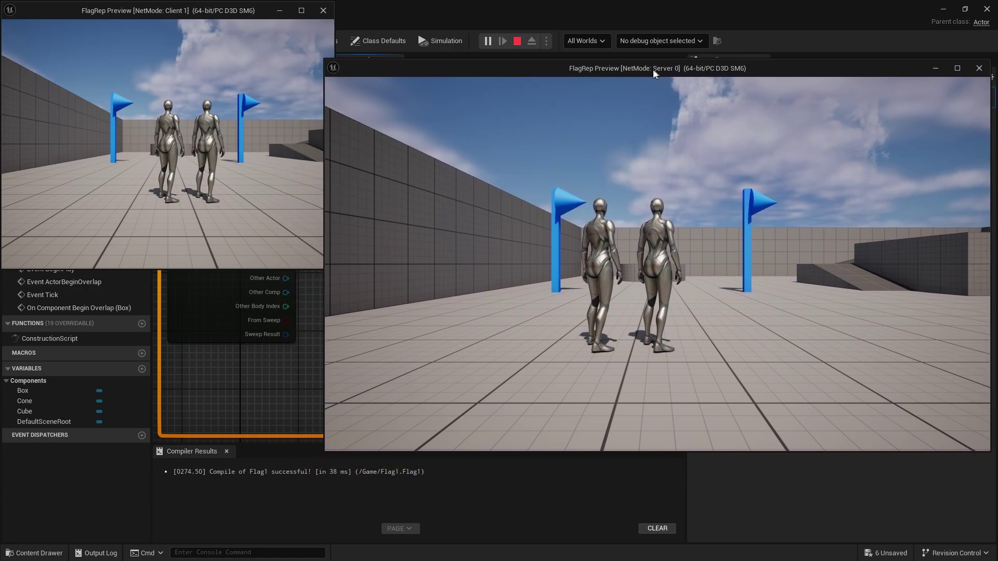
click(267, 157)
key(w)
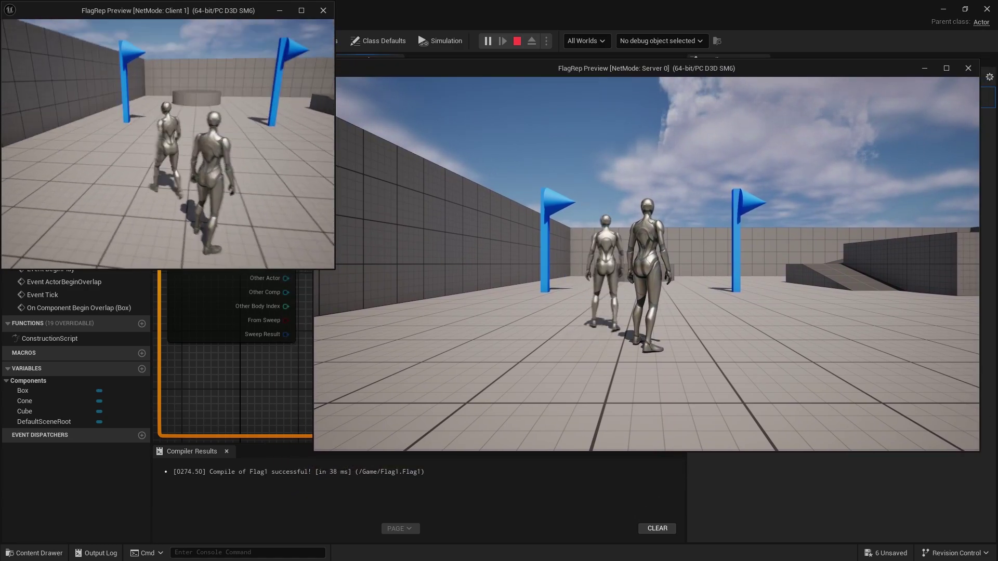
key(w)
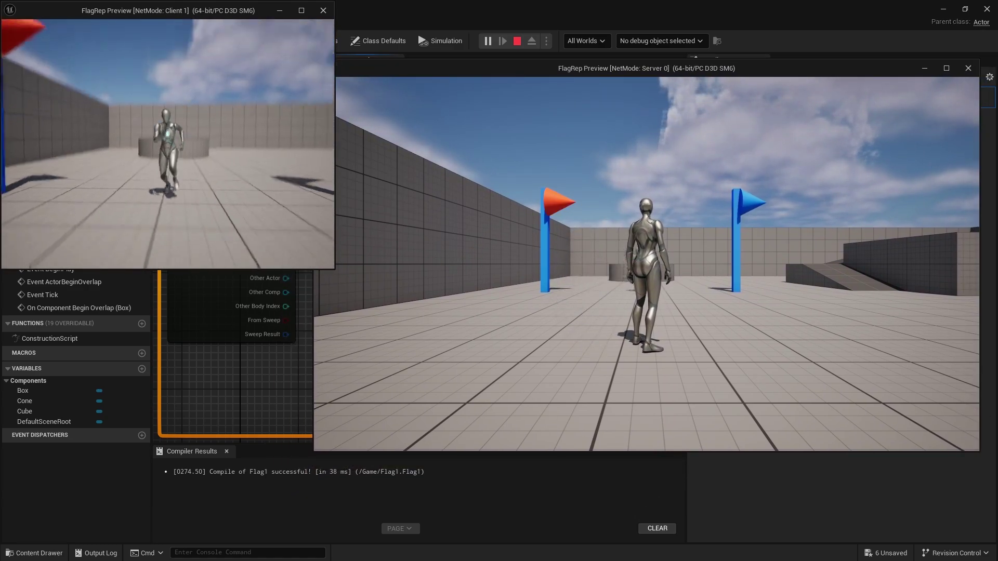
key(w)
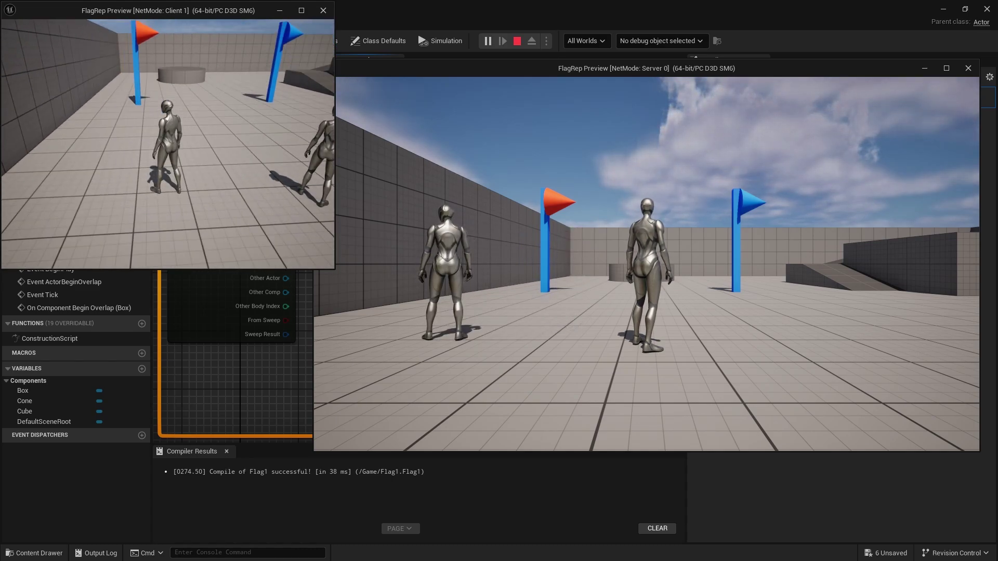
key(super)
key(super)
key(w)
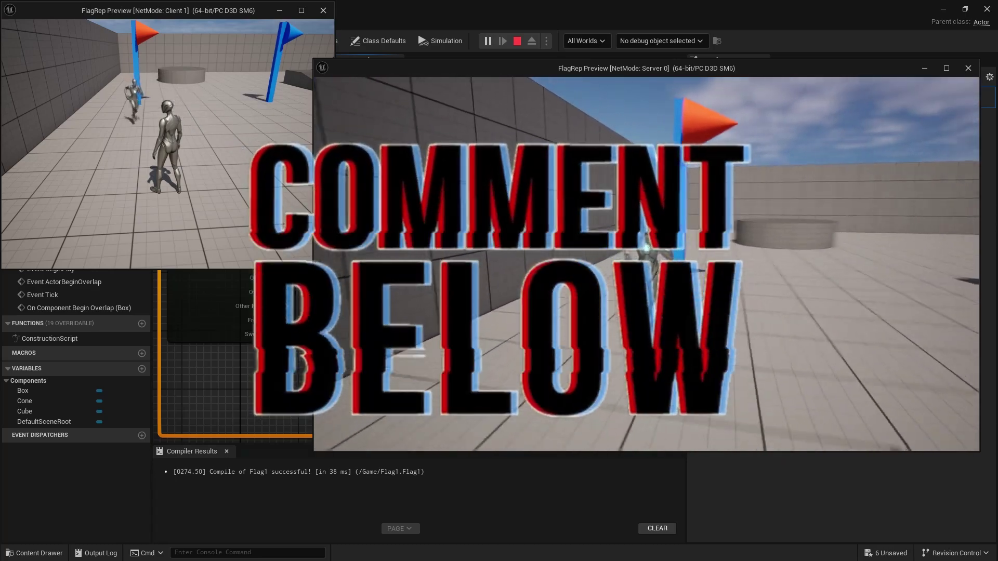
key(Escape)
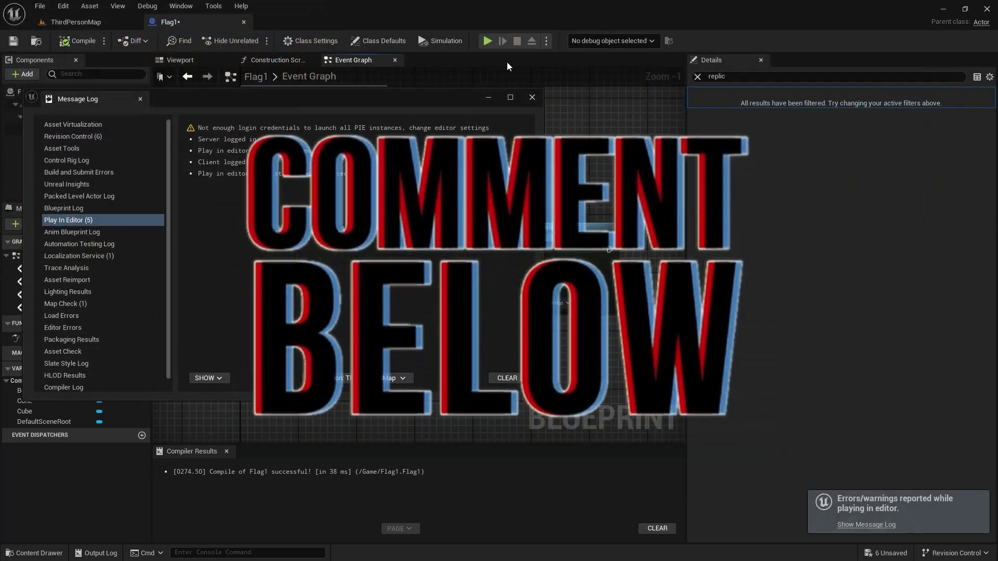
Close the Message Log, relaunch the test, and run the server character into the left flag
click(532, 97)
click(487, 40)
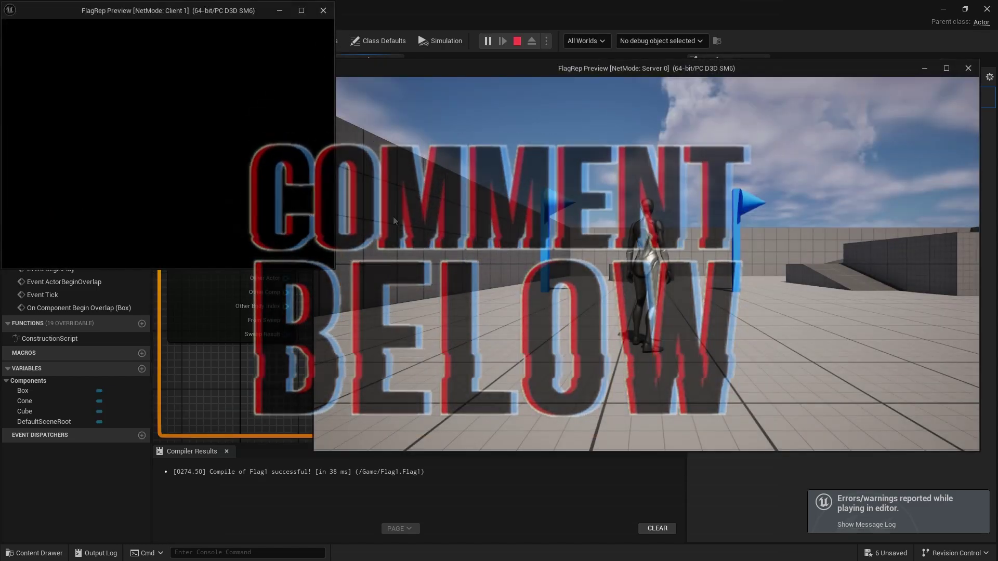
click(637, 280)
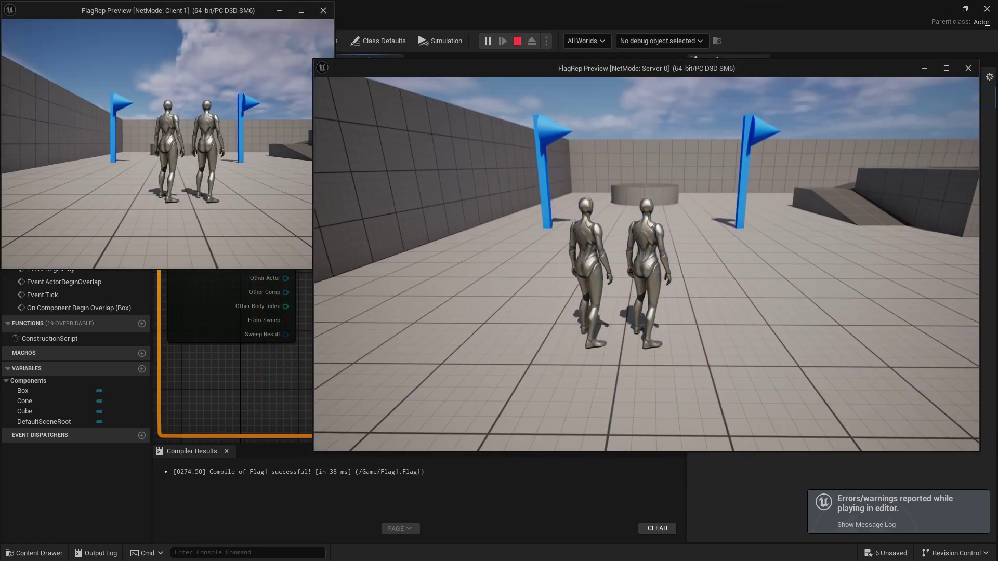
key(w)
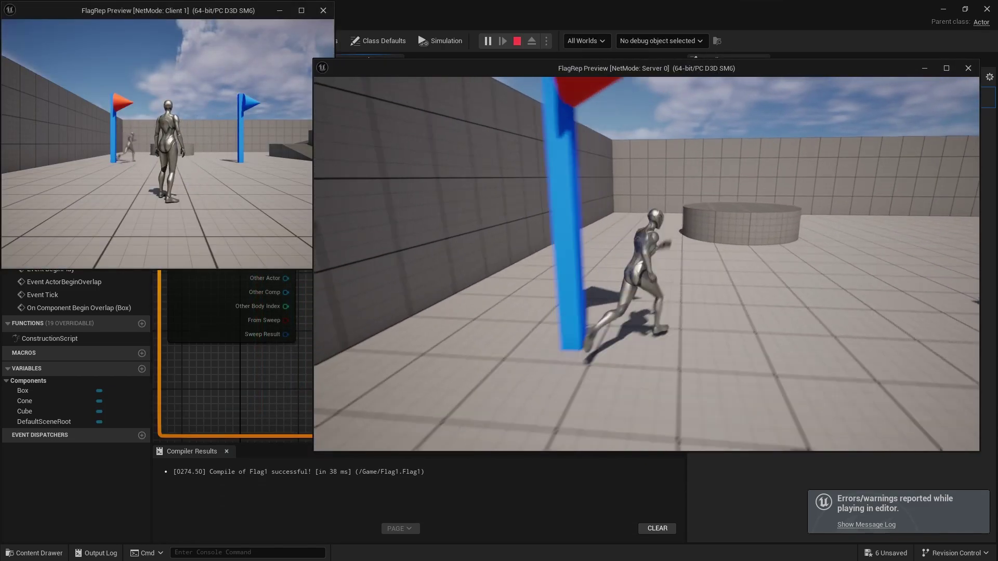
key(s)
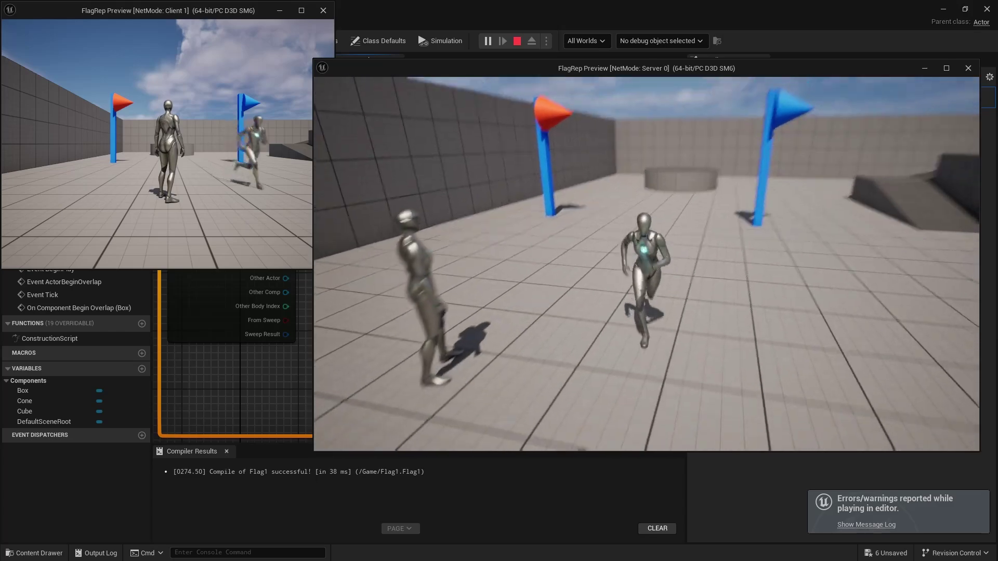
key(super)
click(227, 115)
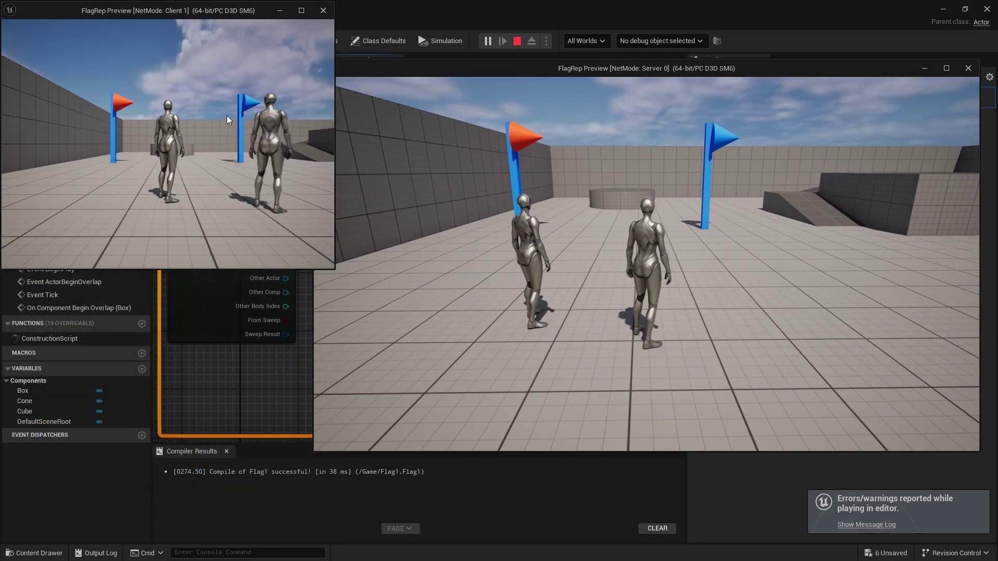
Walk the client character past the flags and other player, then stop play and close the Message Log
key(grave)
text(re)
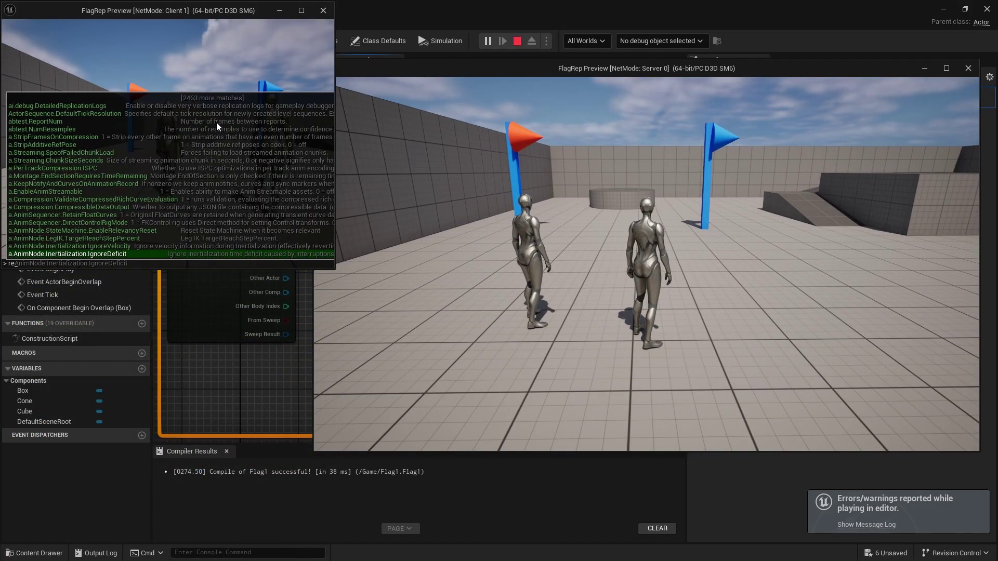
text(p)
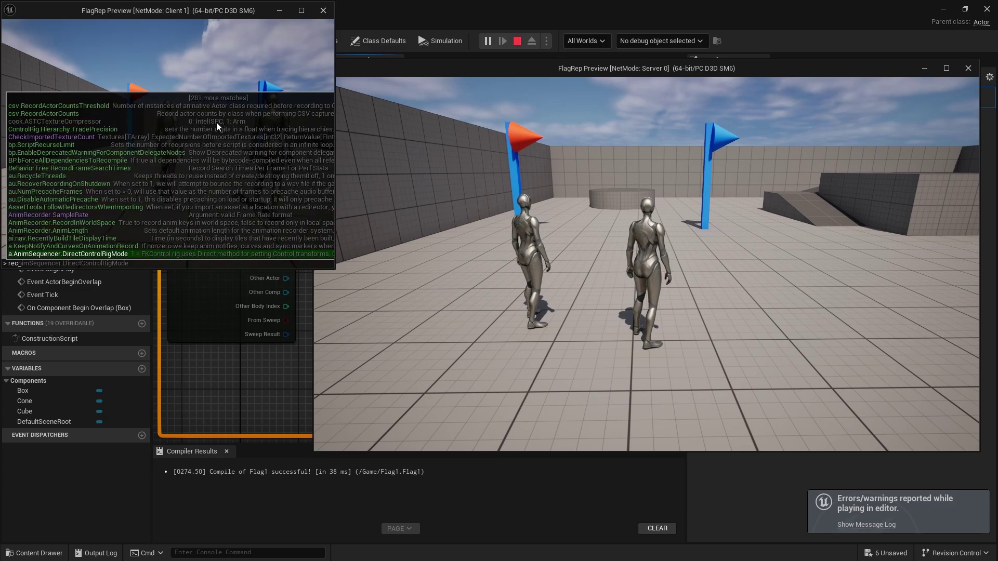
key(grave)
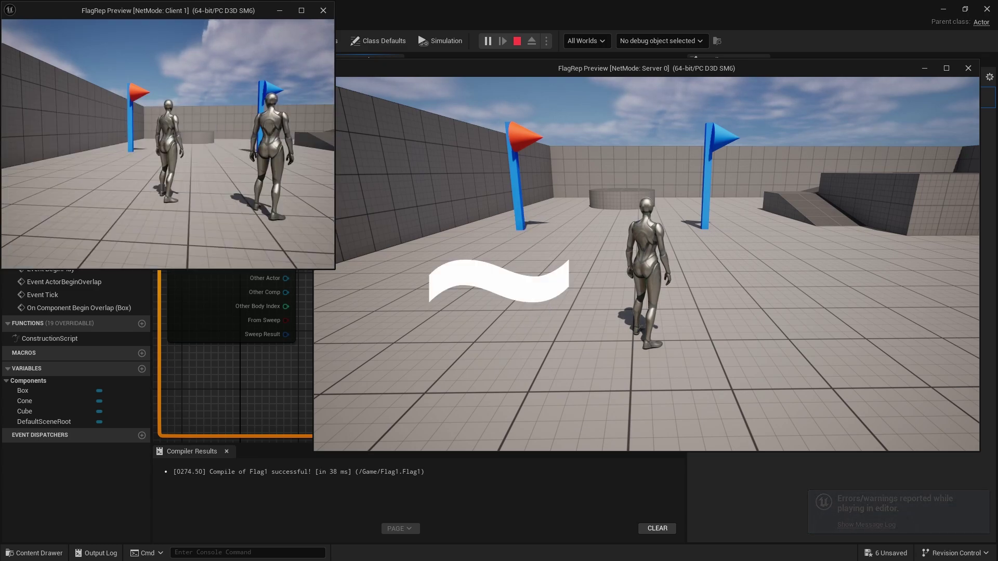
key(w)
key(w)
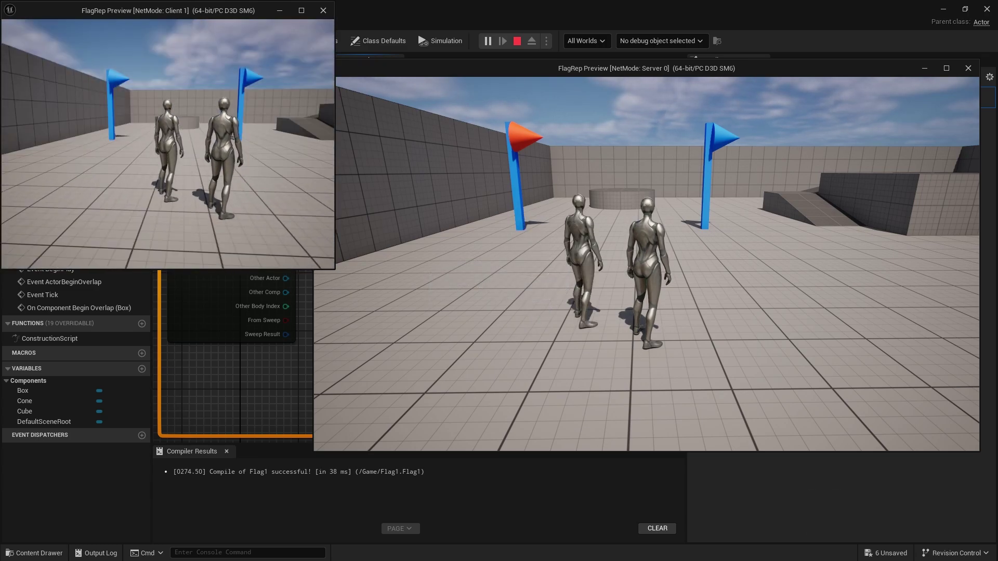
key(w)
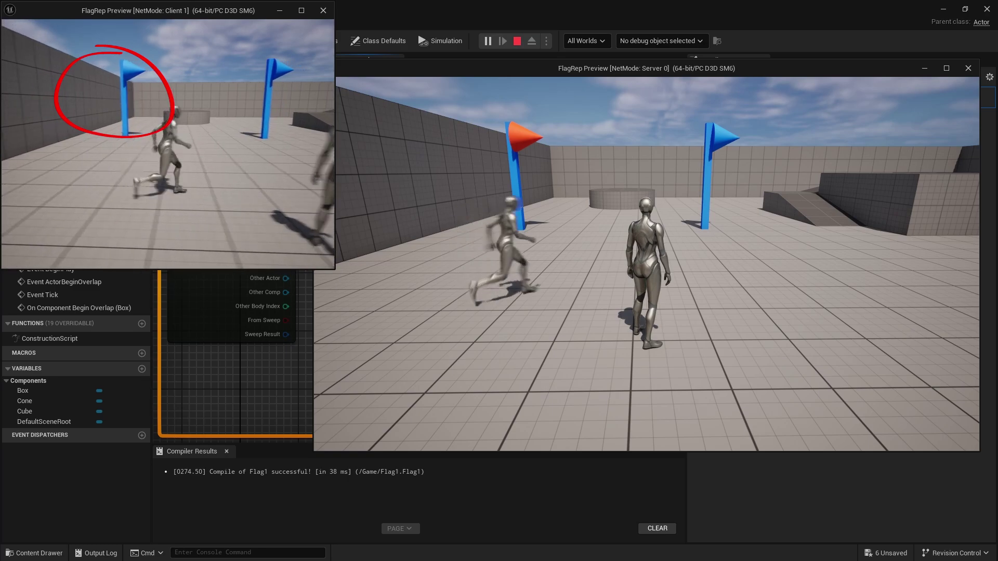
key(w)
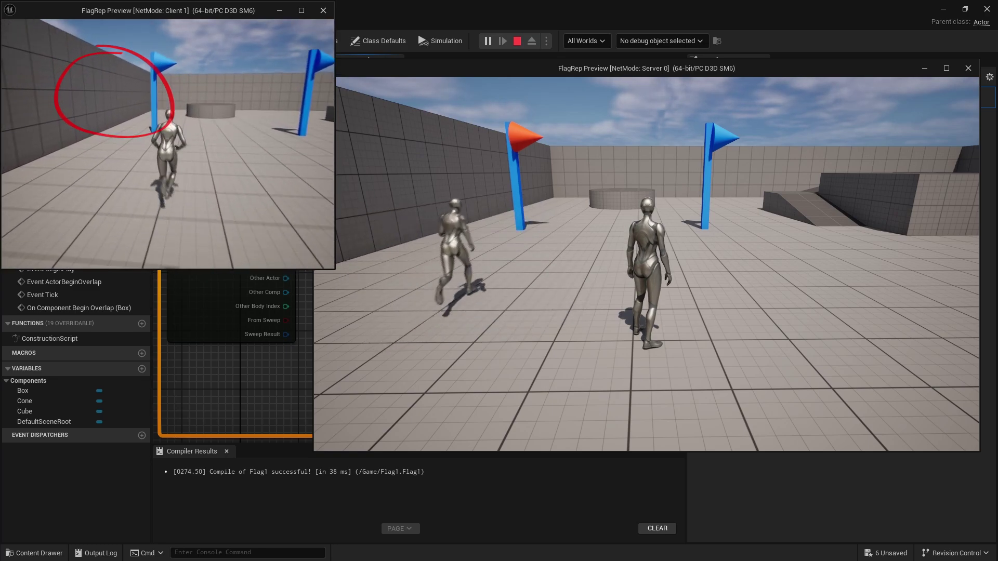
key(w)
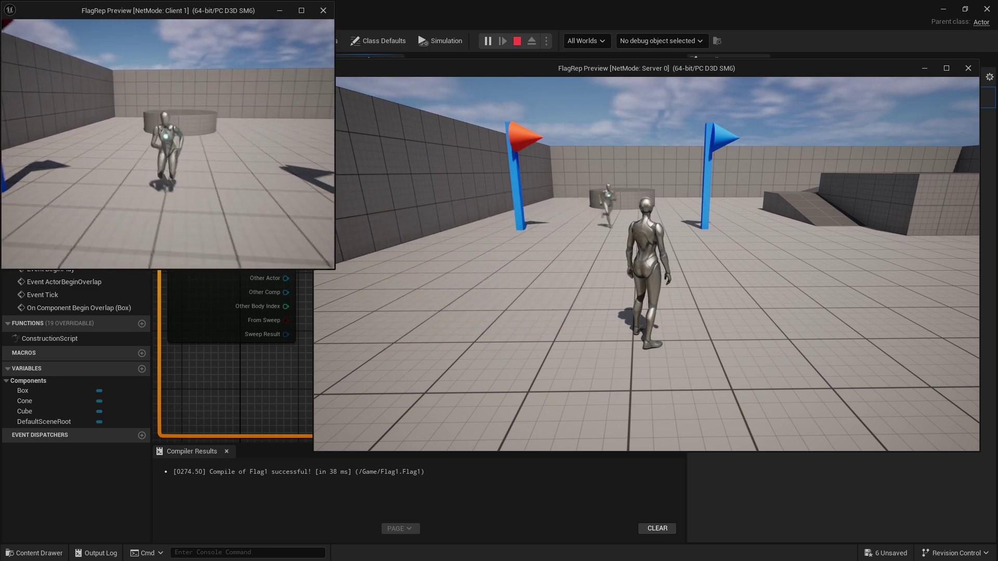
key(w)
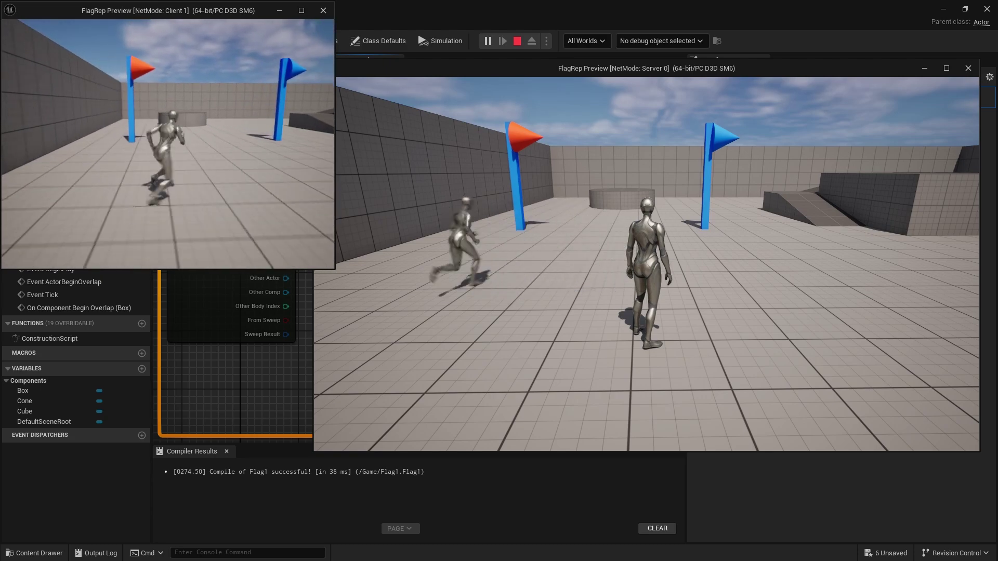
key(w)
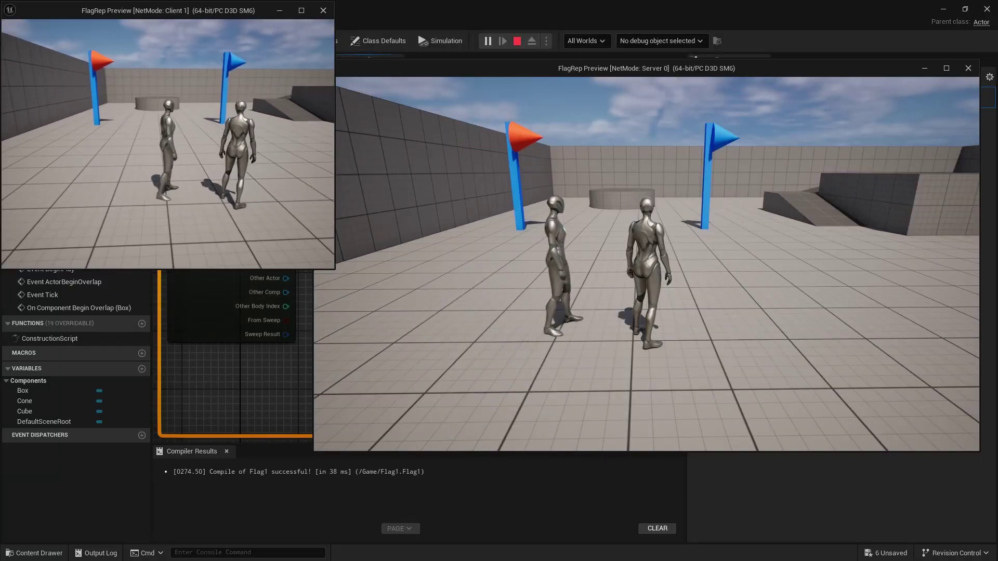
key(Escape)
click(532, 97)
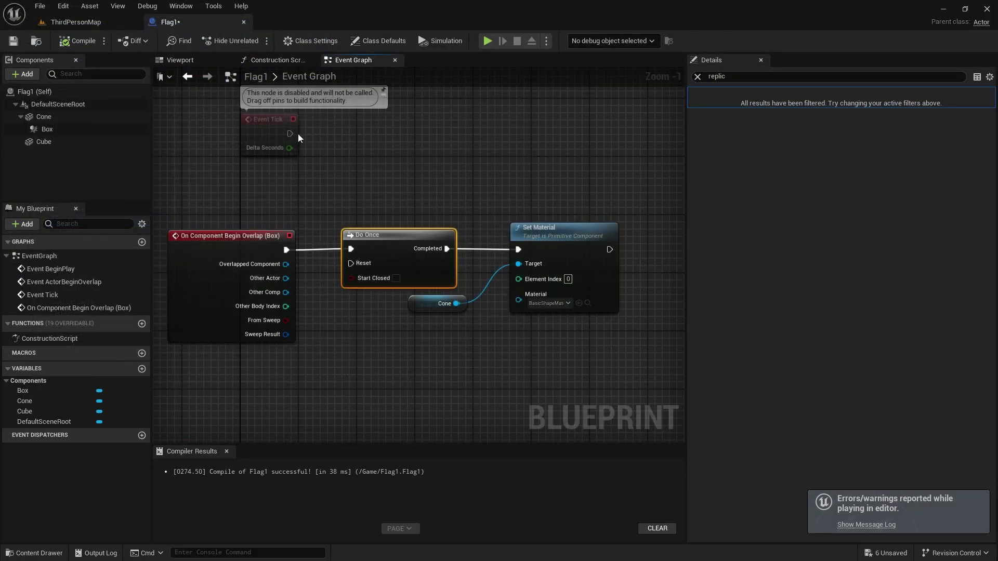
Open the Flag2 Blueprint from the Content folder and reframe its Event Graph
click(92, 22)
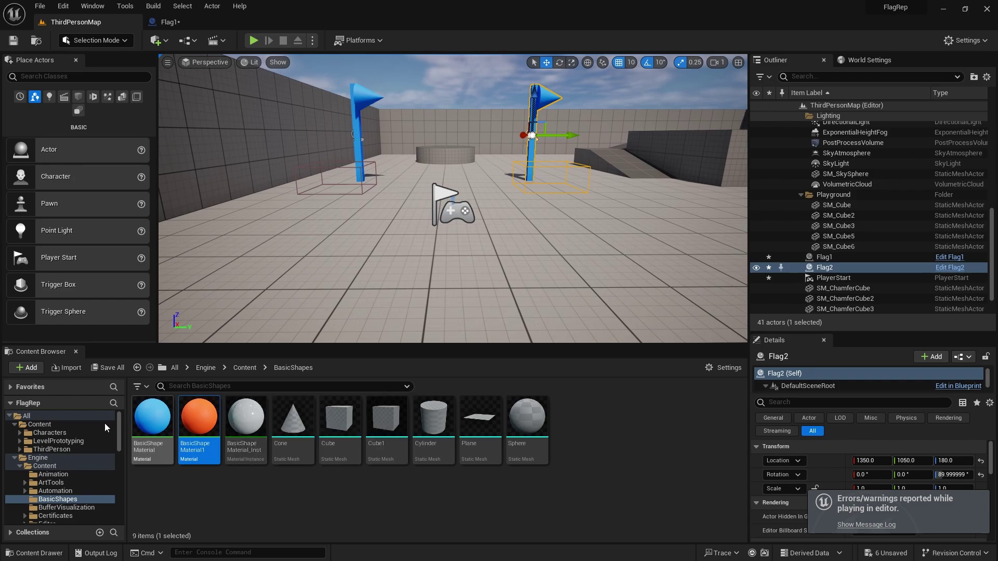
click(45, 424)
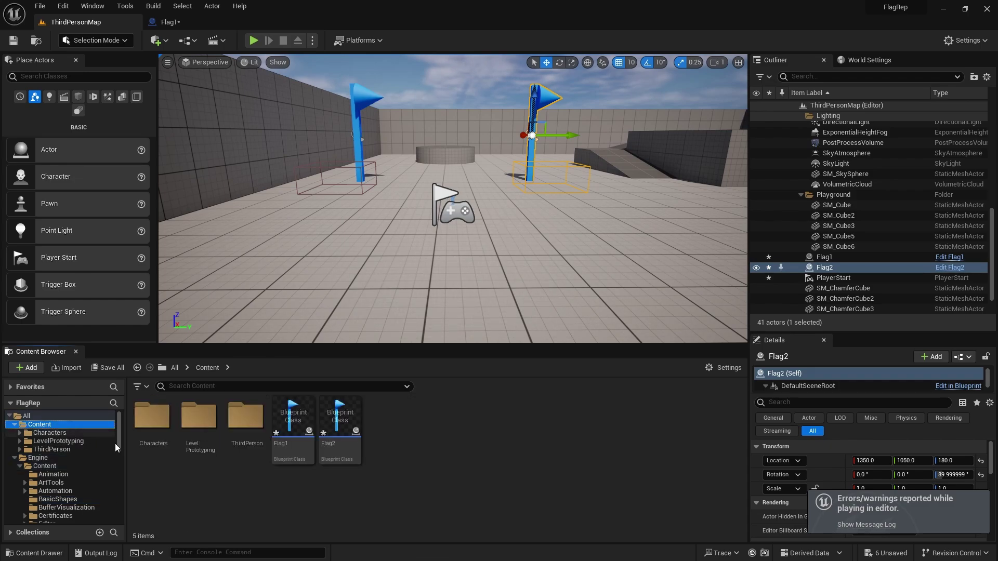
double_click(349, 429)
right_drag(583, 225, 394, 253)
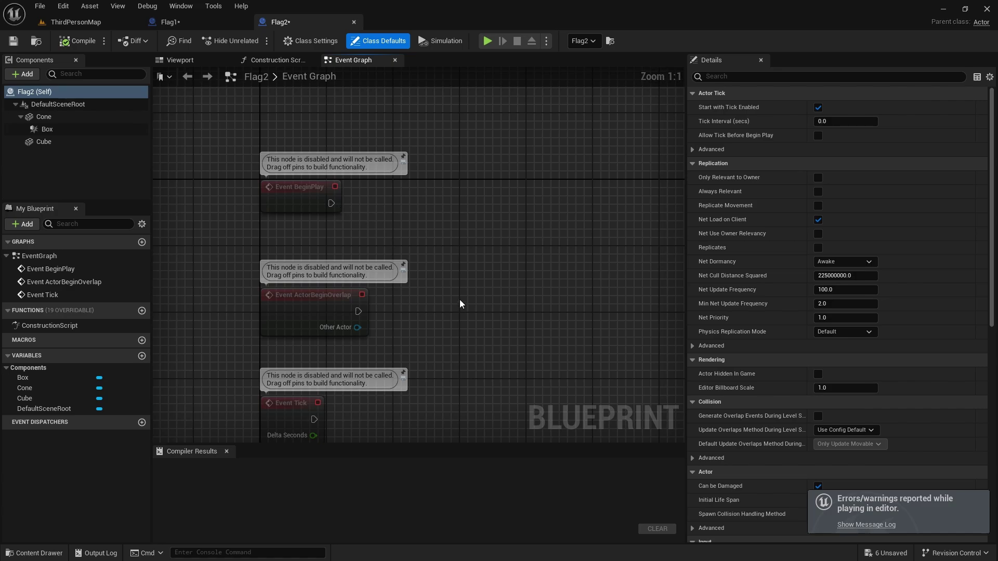
Add an On Component Begin Overlap event for the Box component
right_drag(460, 304, 416, 245)
click(66, 128)
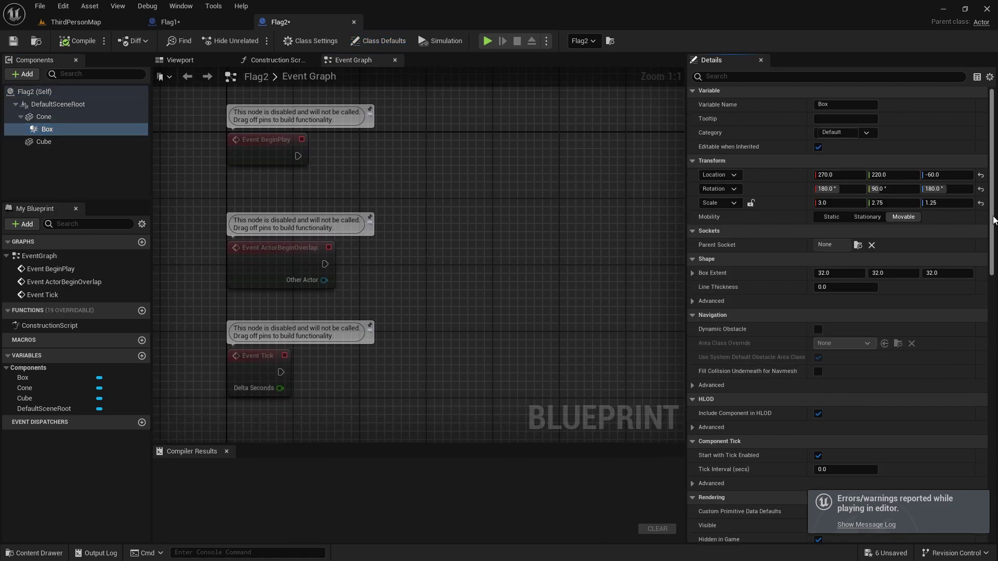
scroll(993, 221, down, 10)
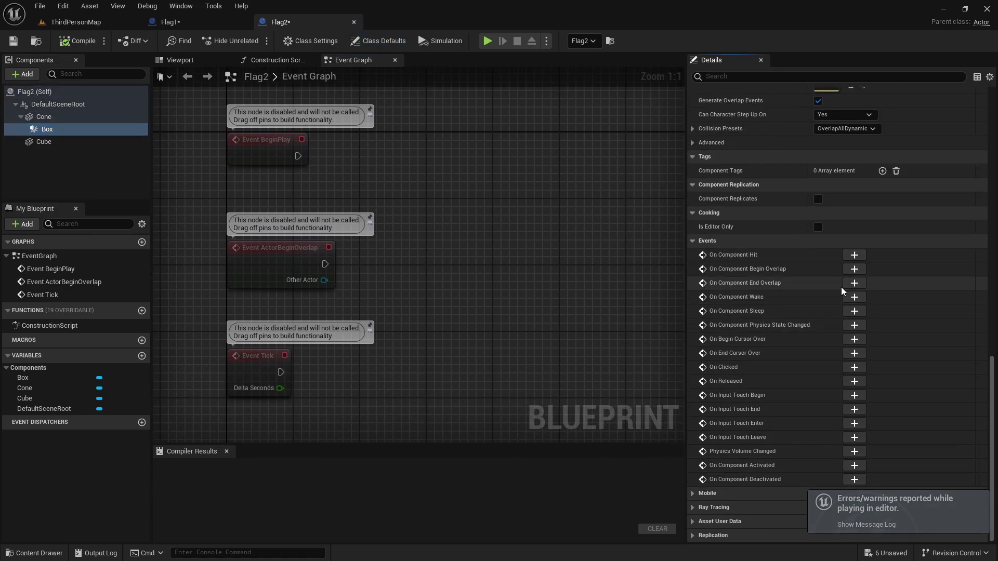
click(856, 270)
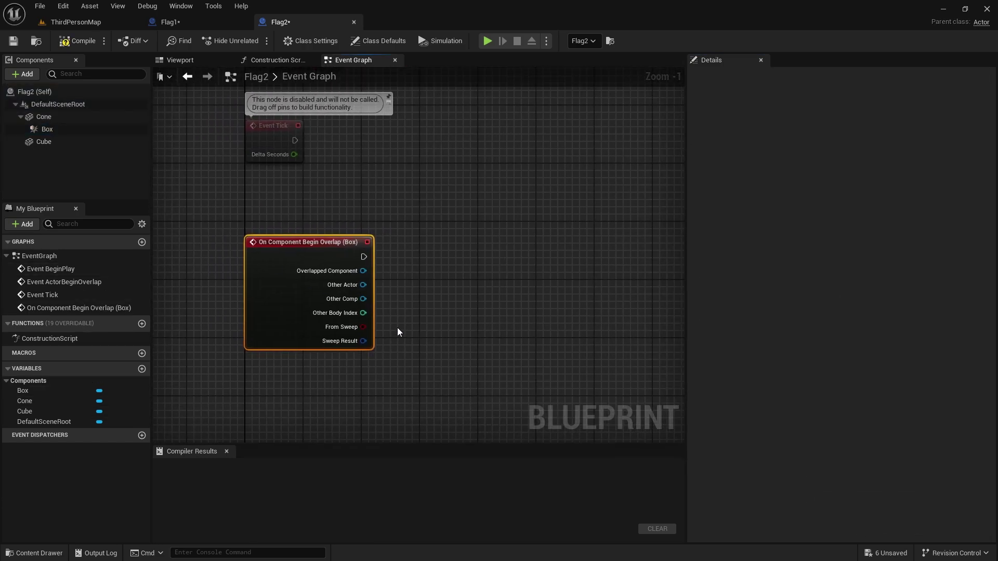
Enable Replicates and Replicate Movement on Flag2, and Component Replicates on Cone
click(62, 117)
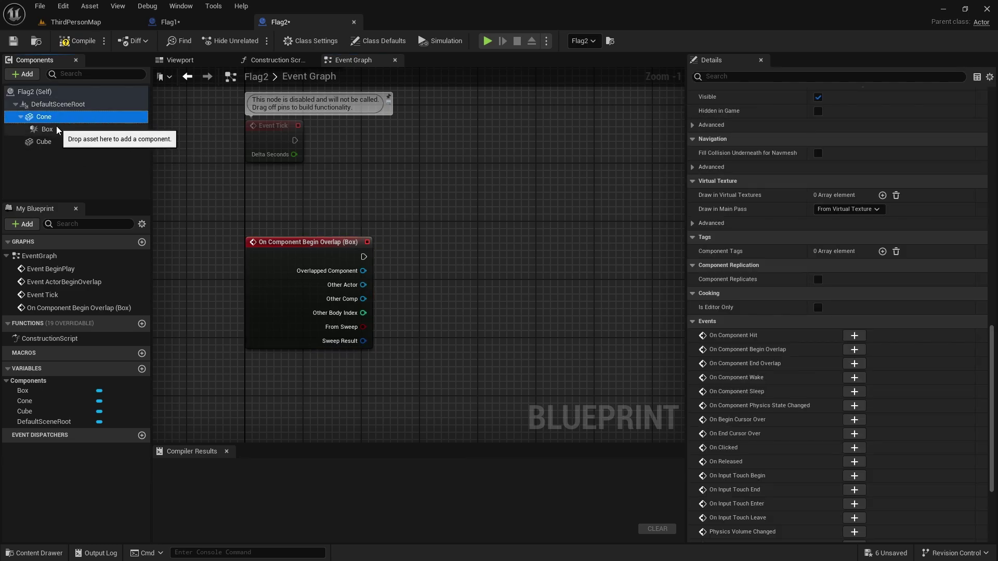
click(49, 94)
text(re)
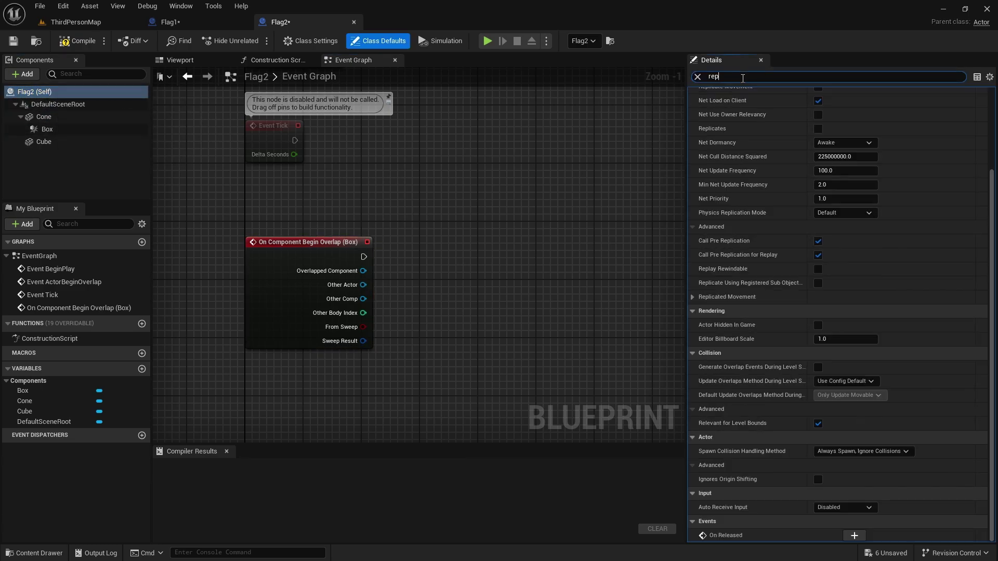
text(p)
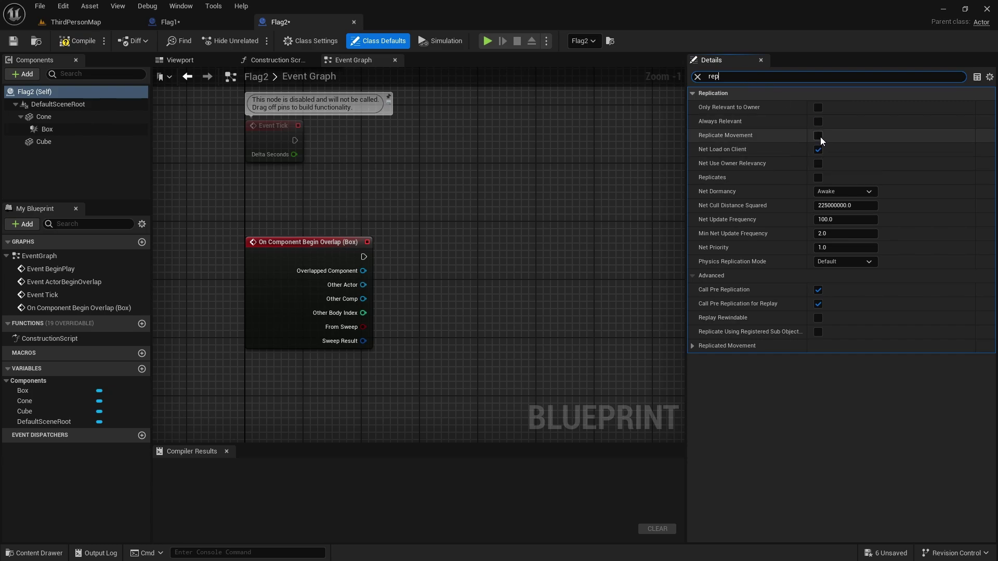
click(819, 136)
click(818, 178)
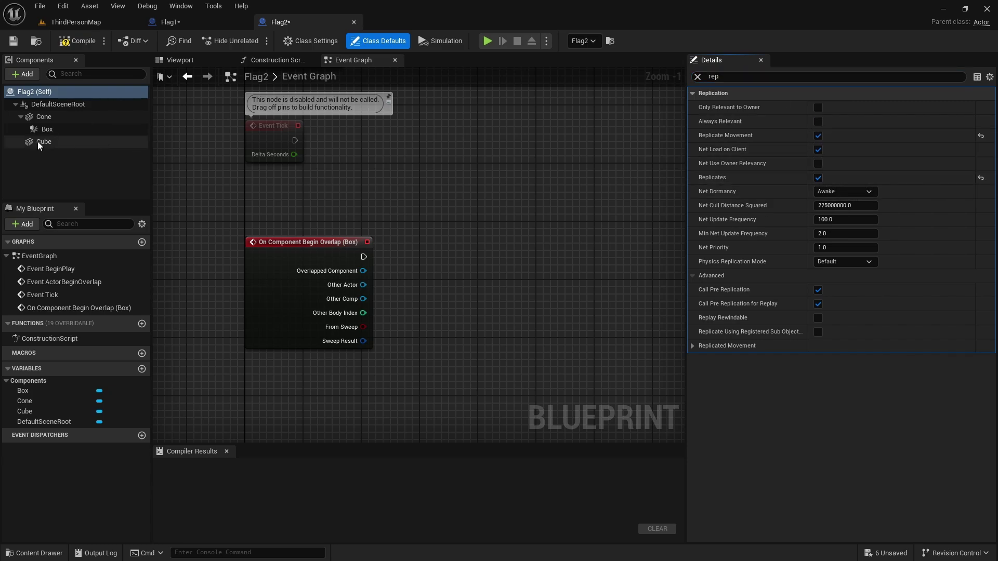
click(49, 118)
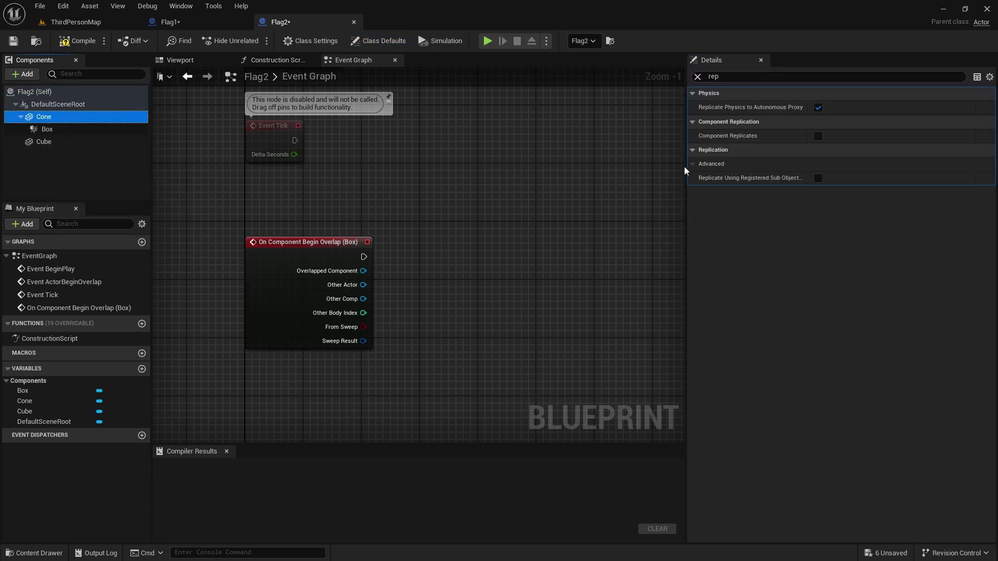
click(818, 136)
right_drag(466, 239, 417, 210)
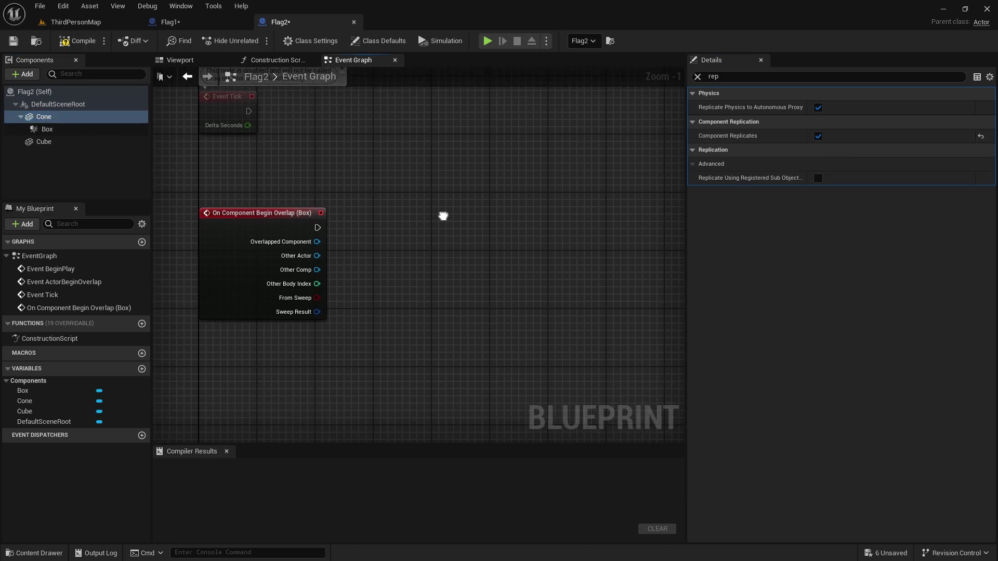
Create the FlagChange? Boolean and add a SET node that sets it to true
click(142, 370)
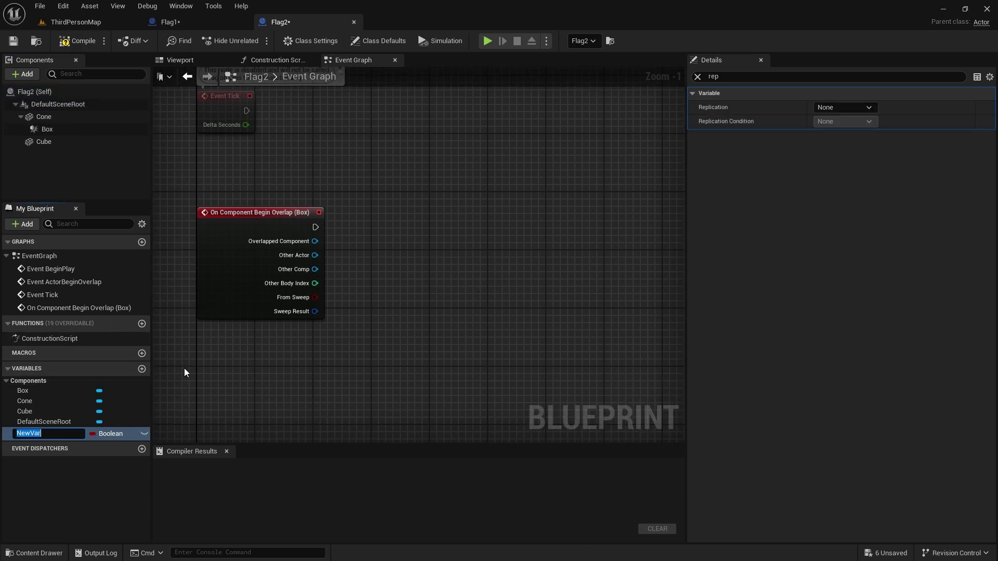
text(FlagChange)
text(?)
key(Return)
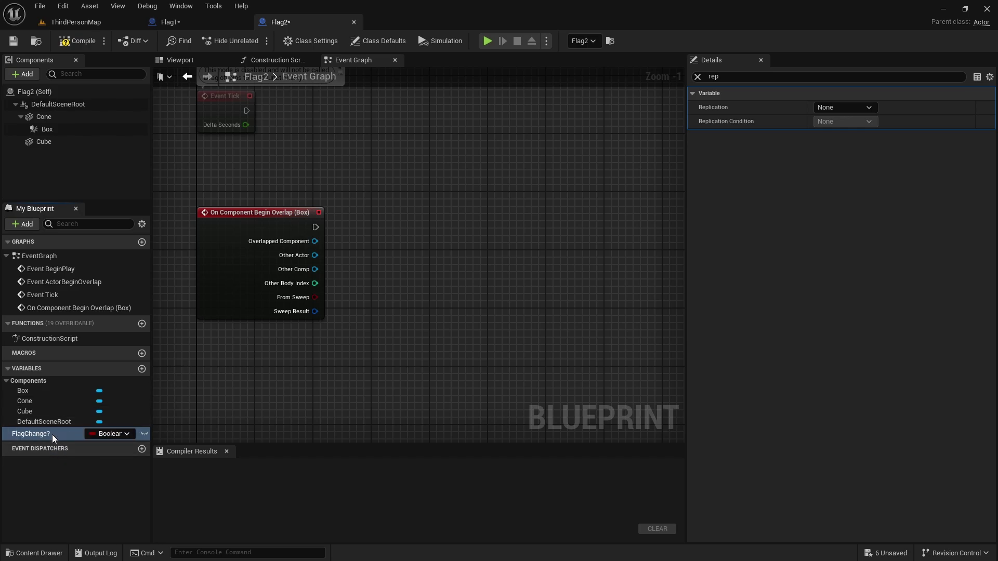
mouse_move(40, 431)
mouse_down()
mouse_move(425, 242)
mouse_move(477, 233)
mouse_up()
click(455, 262)
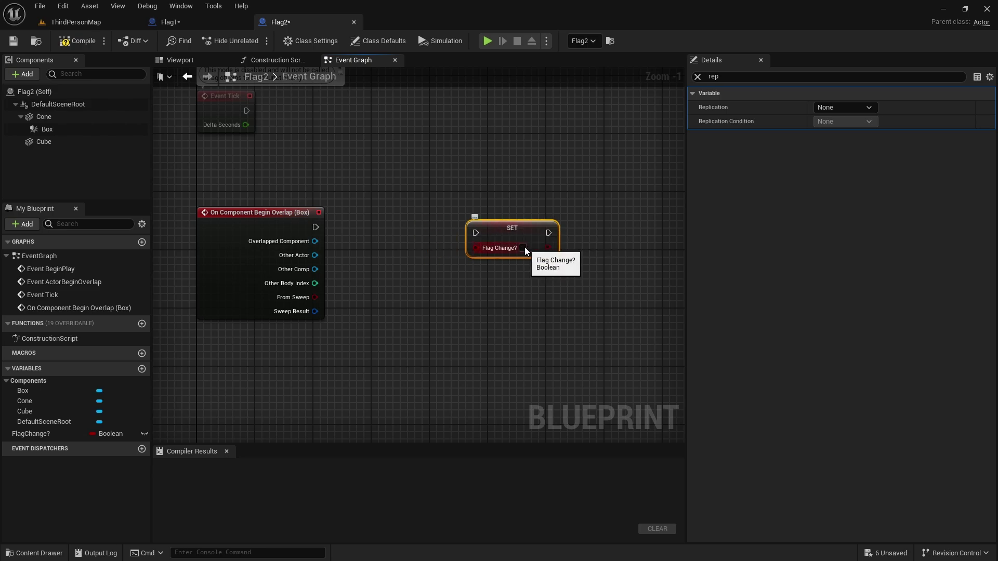
click(523, 248)
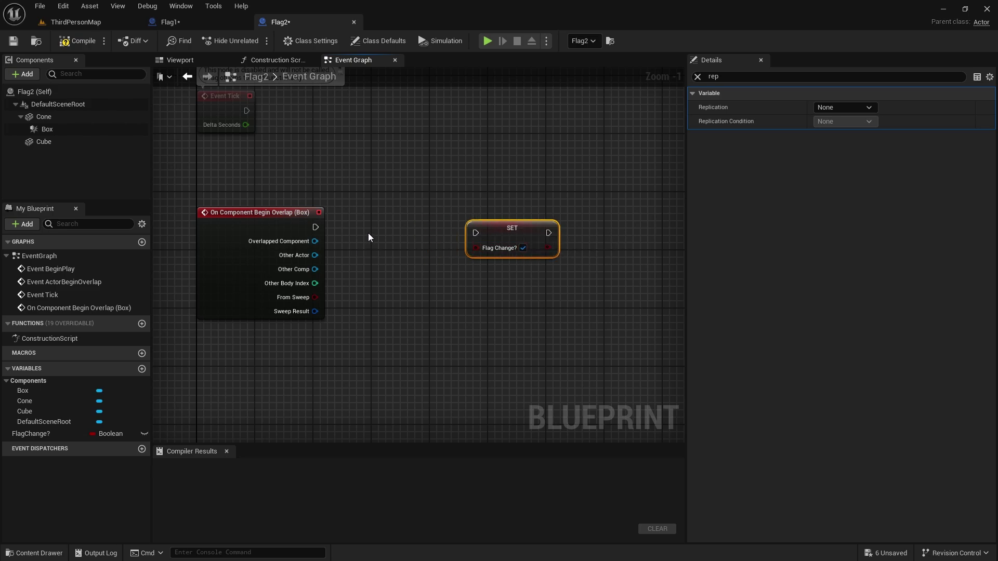
Put a Do Once node between the Box overlap and the SET node, then compile
right_click(368, 233)
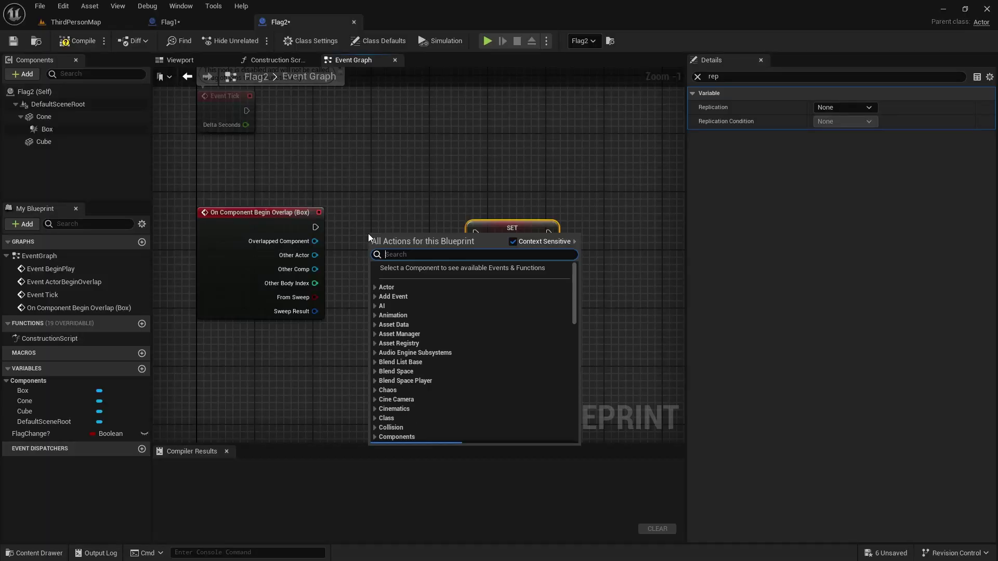
text(do once)
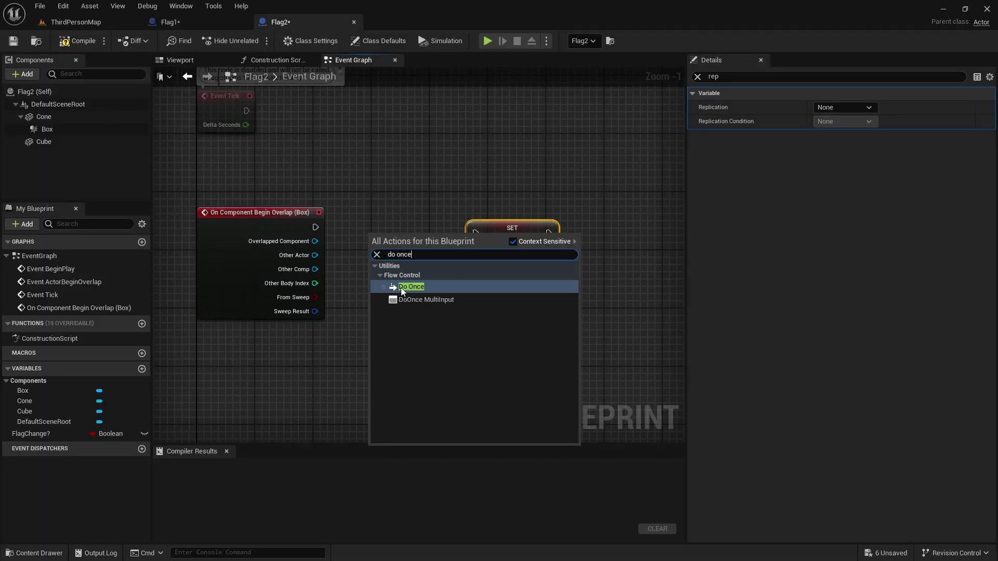
click(401, 288)
drag(423, 242, 394, 222)
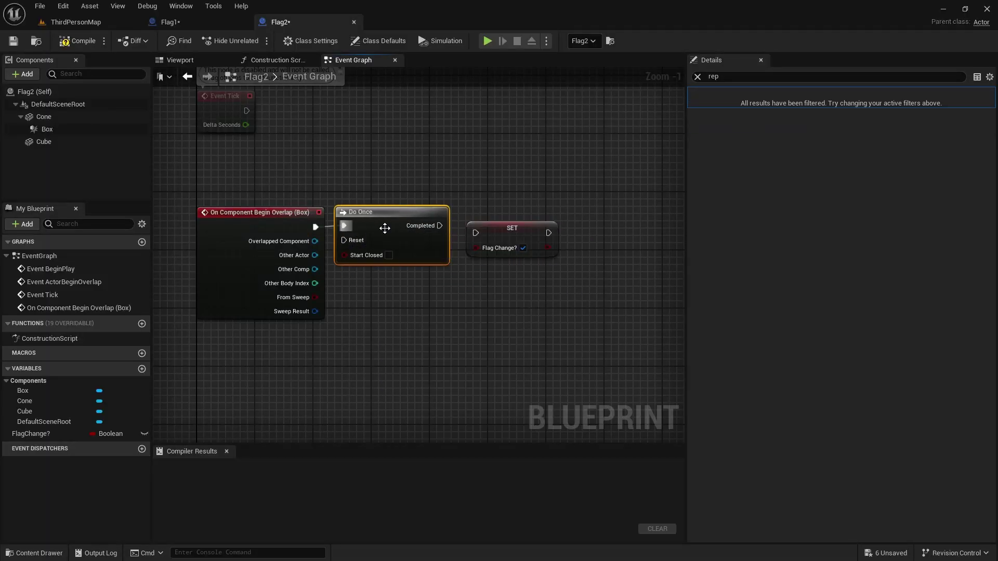
mouse_move(498, 243)
mouse_down()
mouse_move(512, 229)
mouse_move(496, 219)
mouse_up()
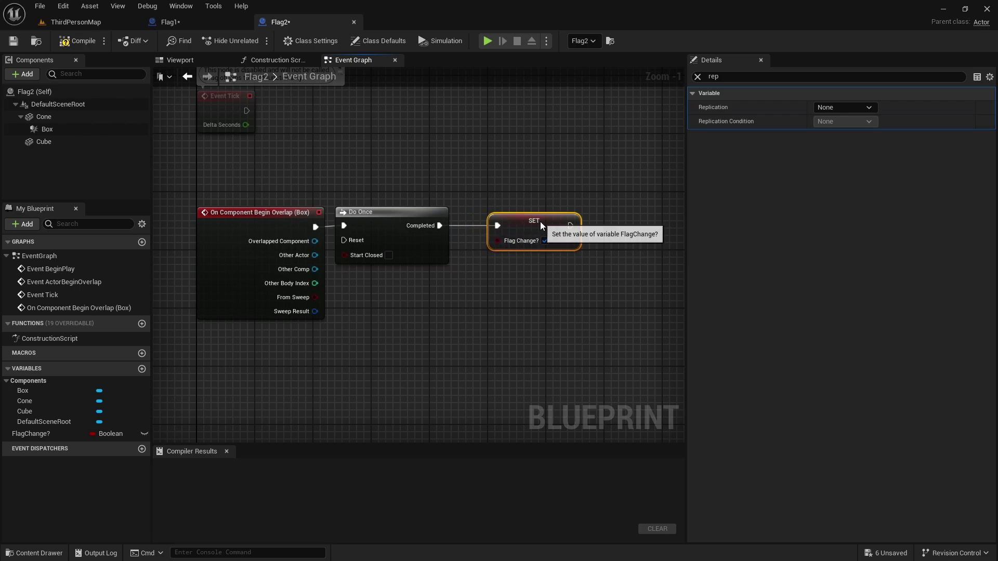
click(98, 45)
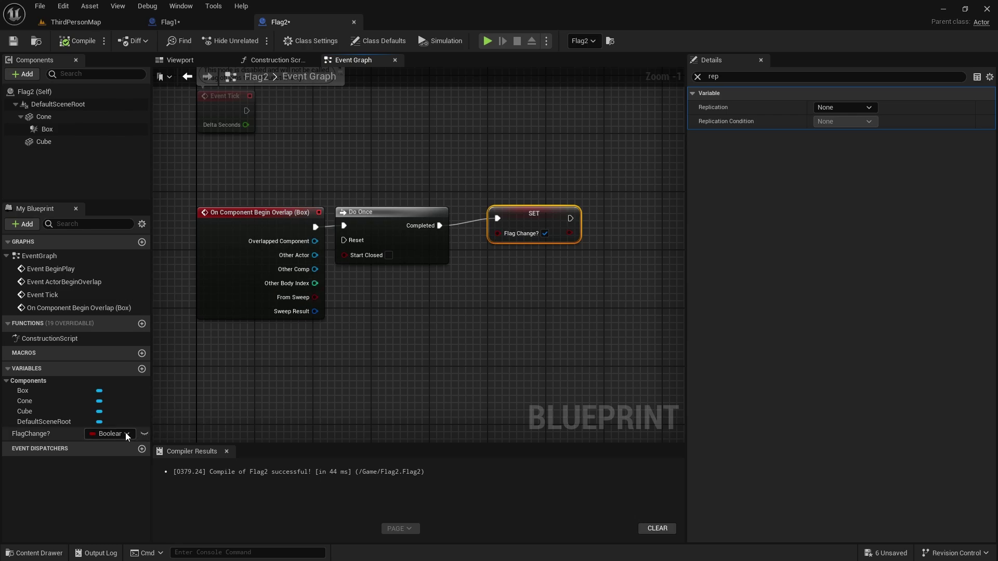
key(q)
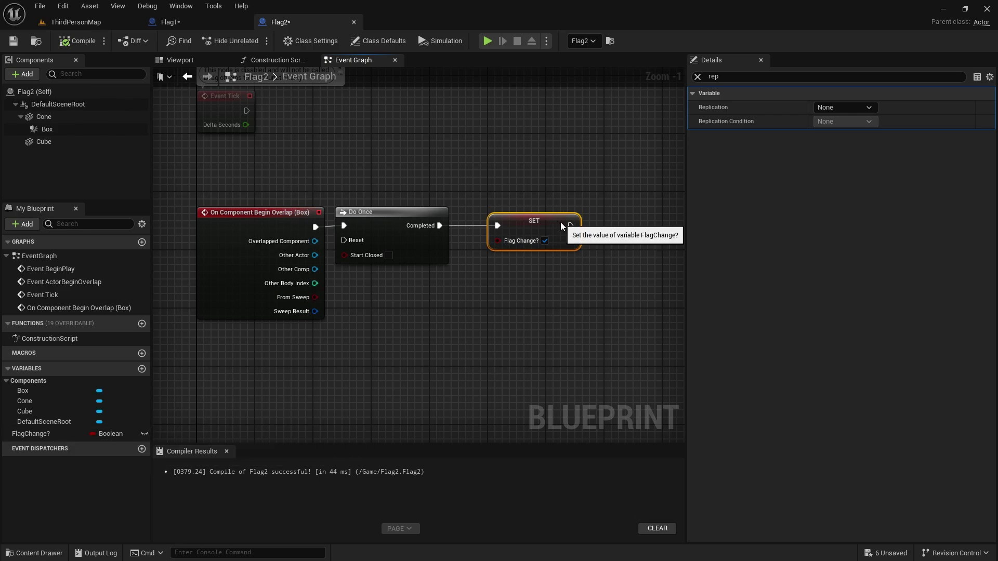
click(658, 154)
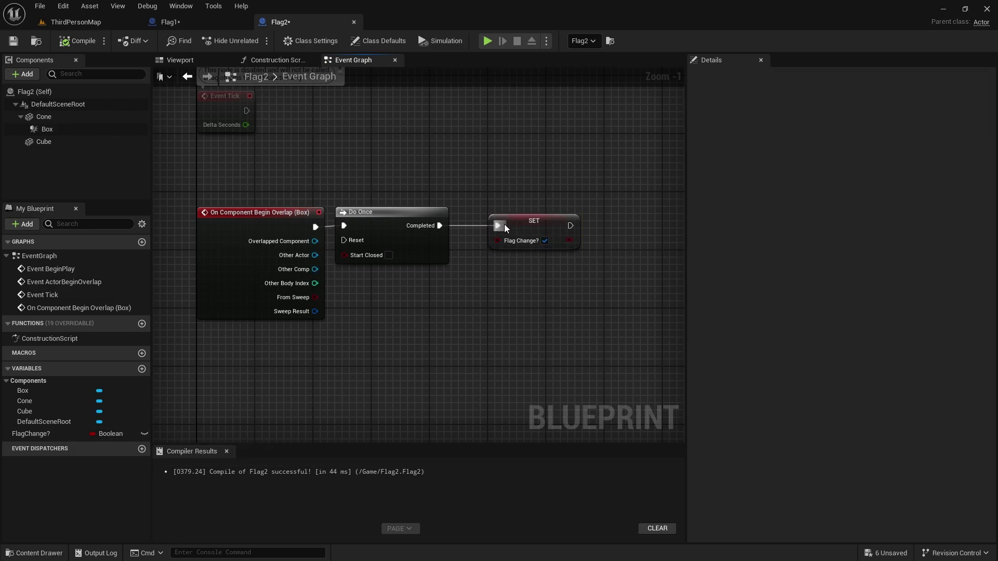
click(531, 224)
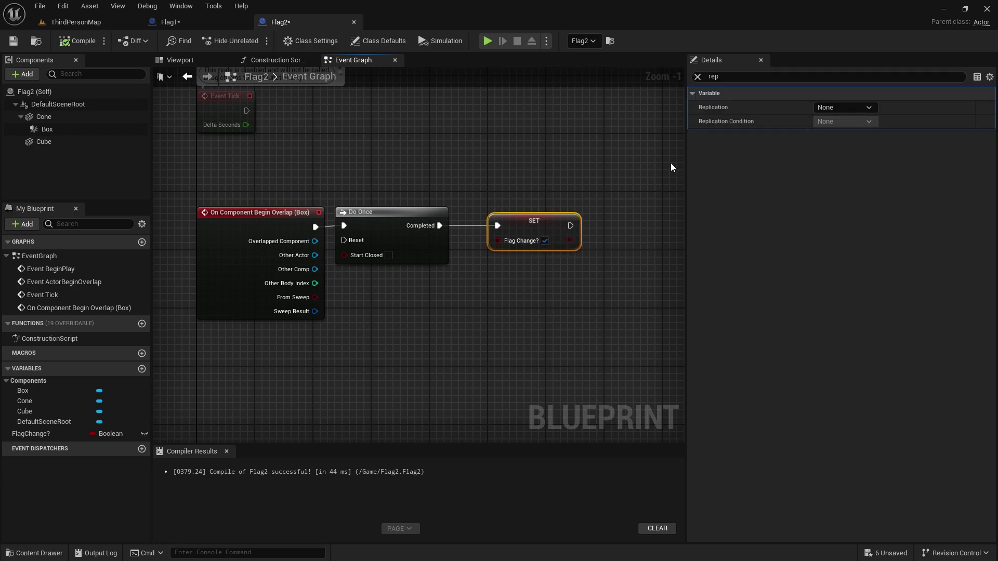
Set FlagChange?'s Replication to RepNotify, generating the OnRep_FlagChange? function
click(843, 109)
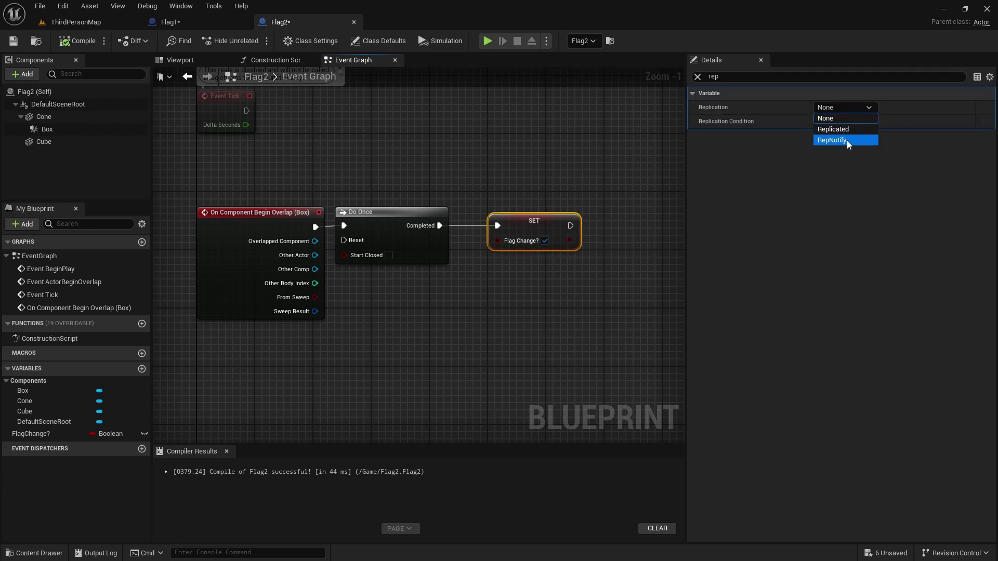
click(845, 141)
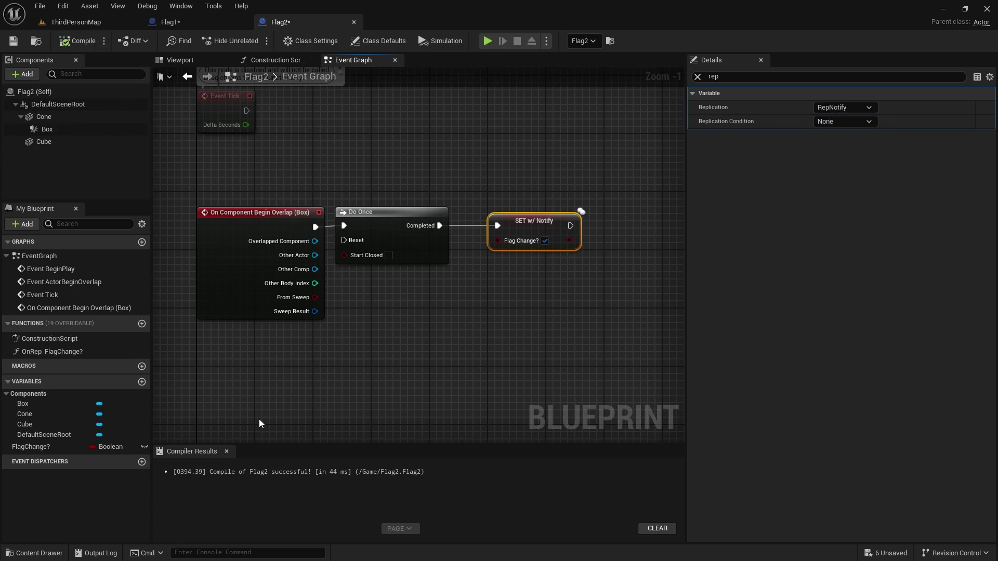
Open the empty OnRep_FlagChange? function graph
double_click(79, 352)
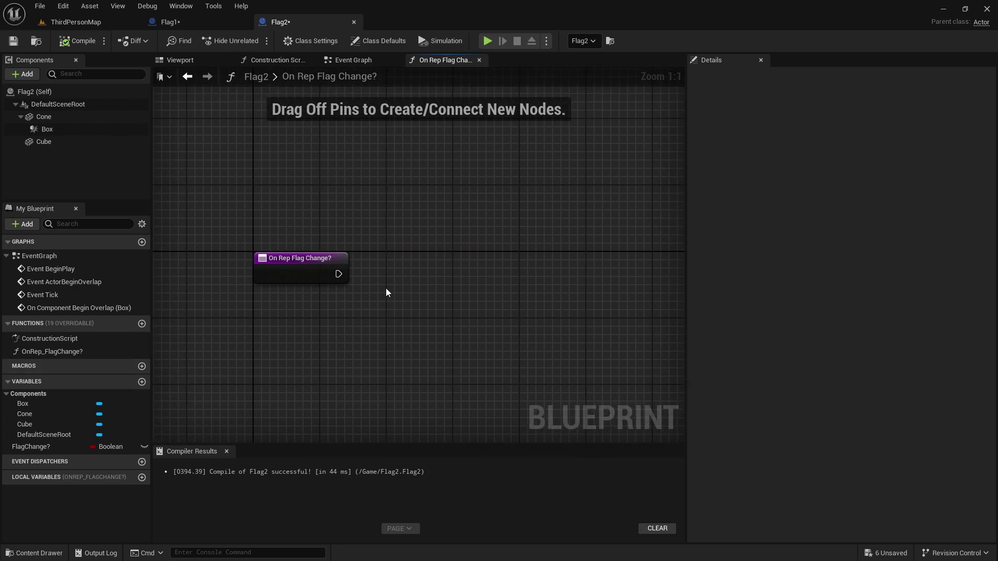
right_drag(379, 275, 330, 264)
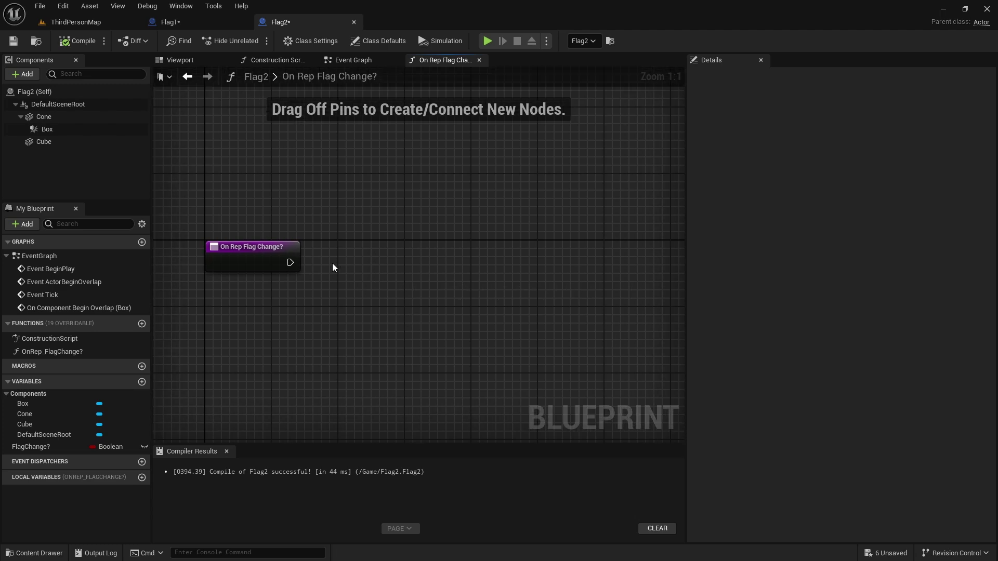
right_click(332, 263)
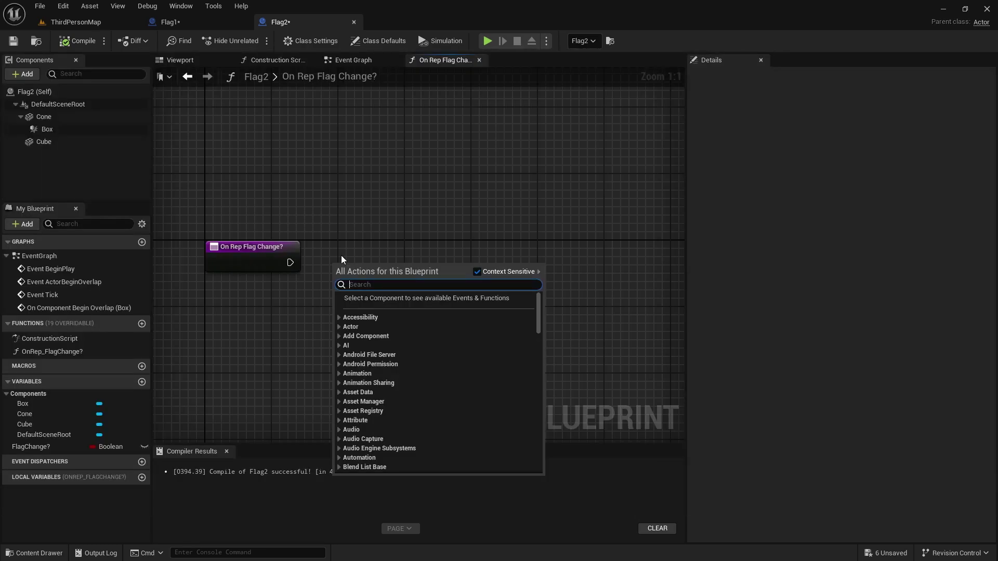
click(367, 246)
mouse_move(367, 243)
right_down()
mouse_move(370, 268)
mouse_move(328, 240)
right_up()
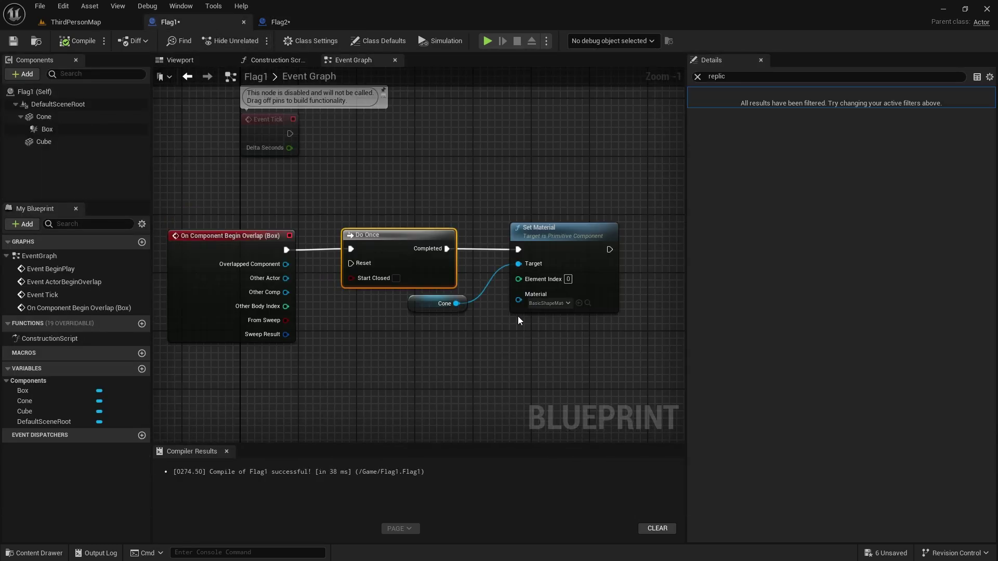
Paste Flag1's Set Material node, target it at Cone, and compile Flag2
click(535, 234)
click(281, 22)
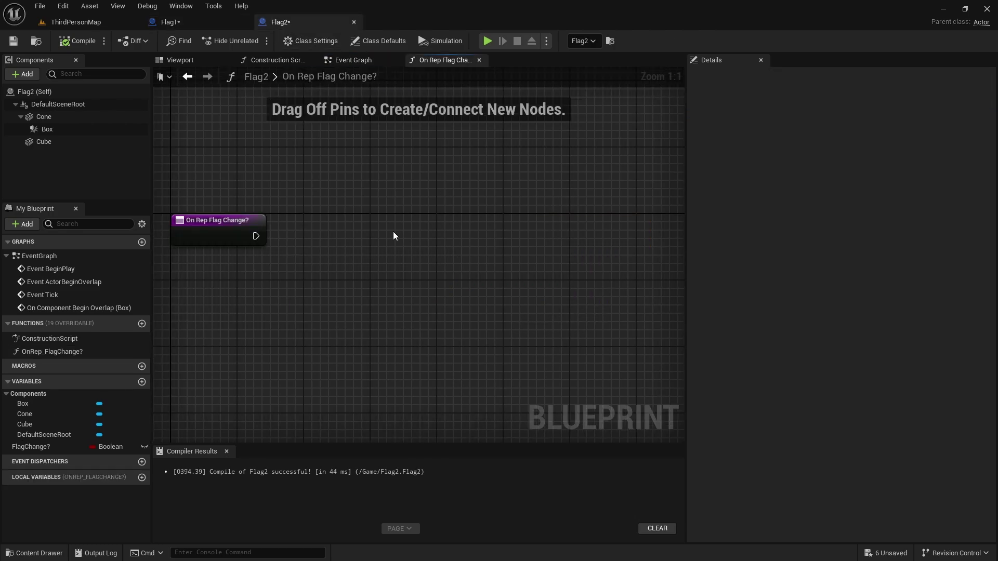
key(ctrl+v)
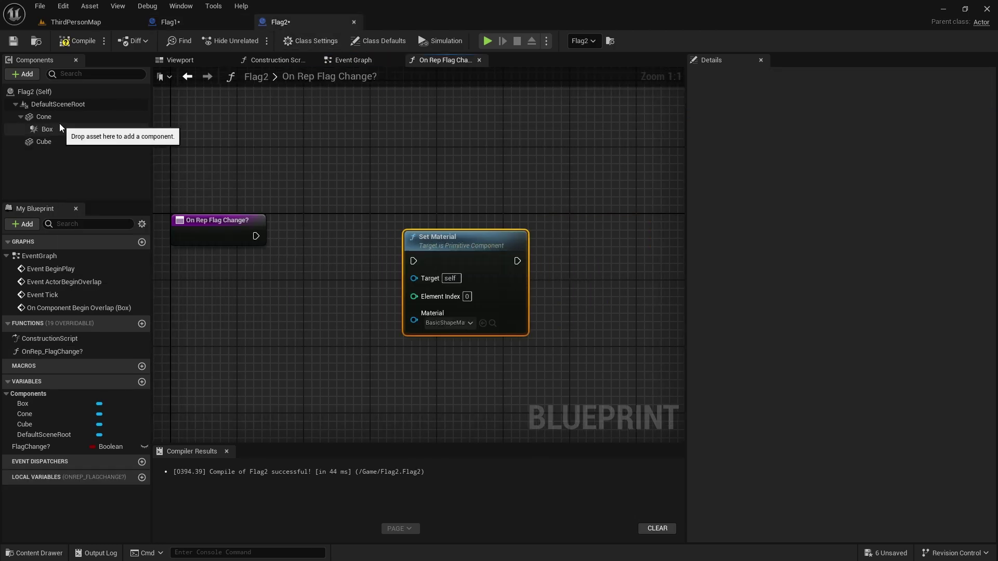
mouse_move(46, 117)
mouse_down()
mouse_move(335, 290)
mouse_move(419, 280)
mouse_move(435, 228)
mouse_up()
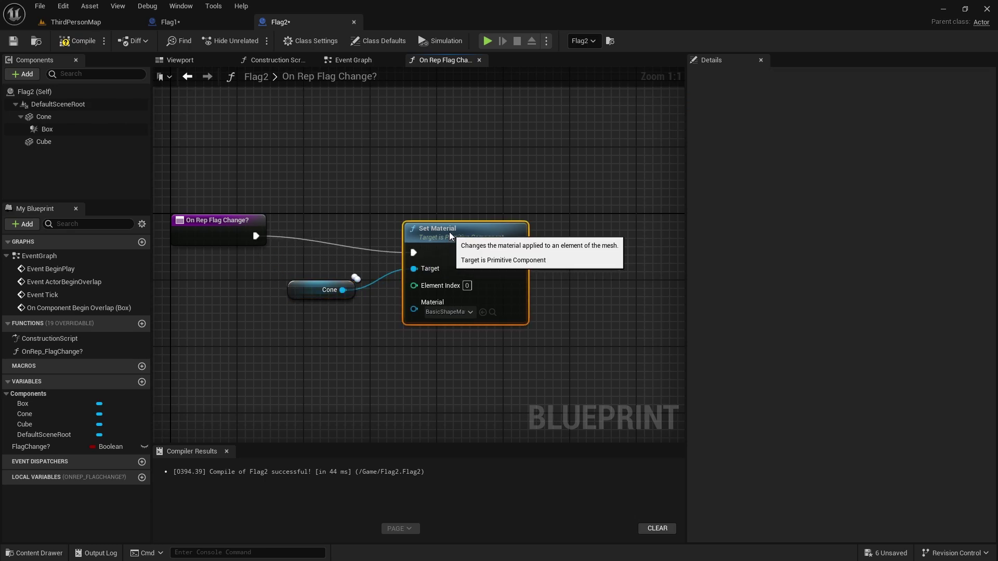
click(85, 44)
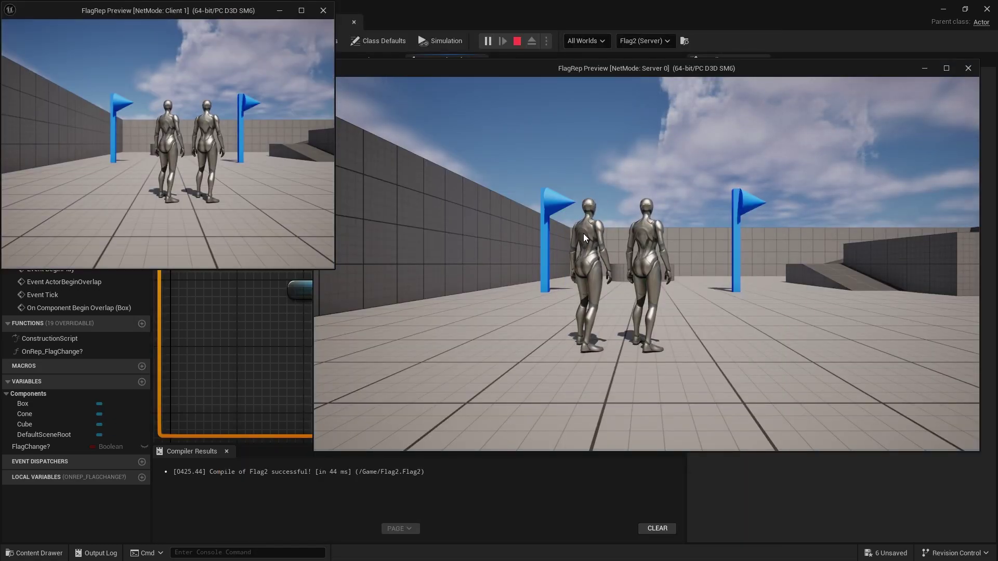
Run the server character into the right flag so its cone turns orange
click(661, 225)
key(w)
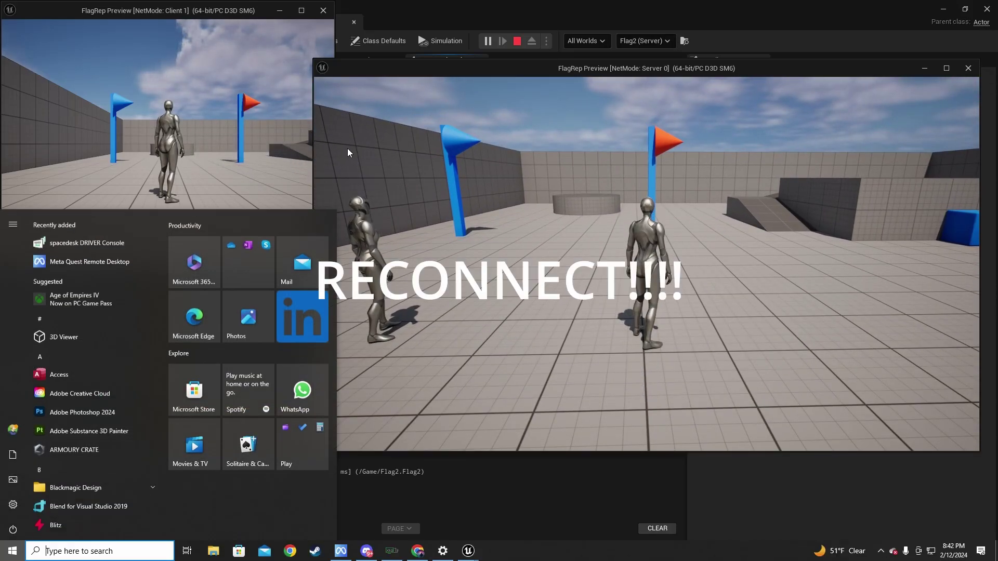
Disconnect the client through the in-game console, then reconnect it
key(grave)
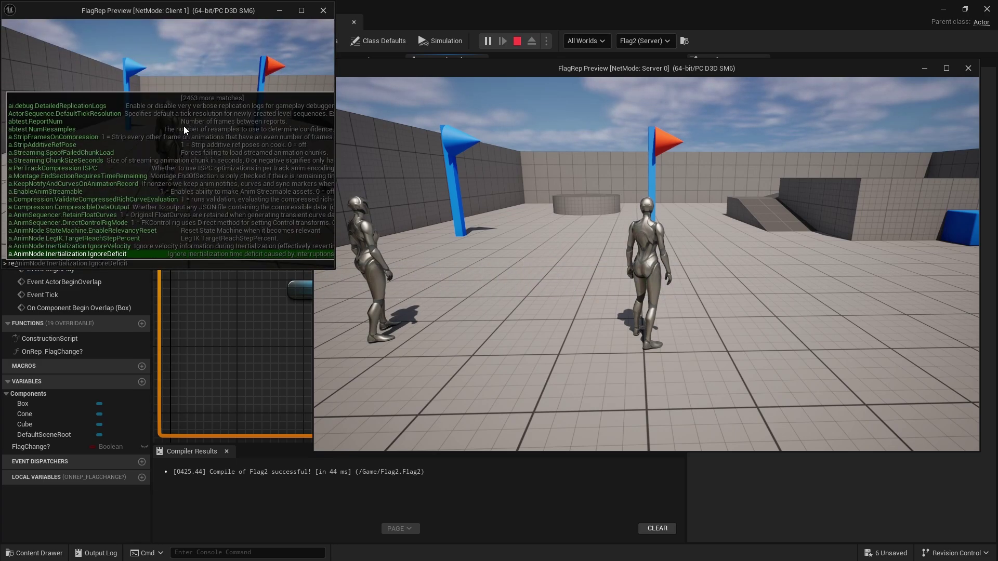
text(disconnect)
key(Return)
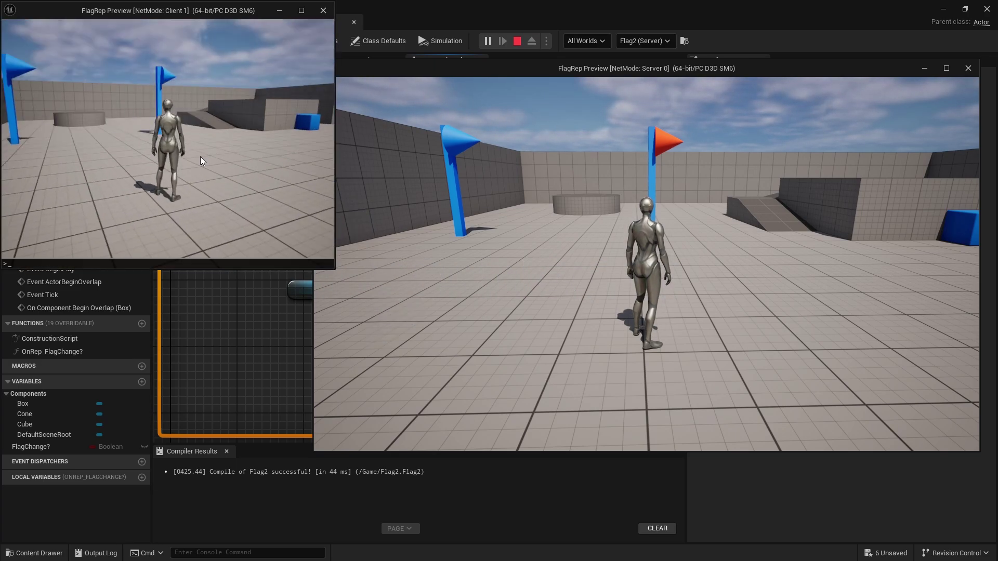
key(grave)
text(reconn)
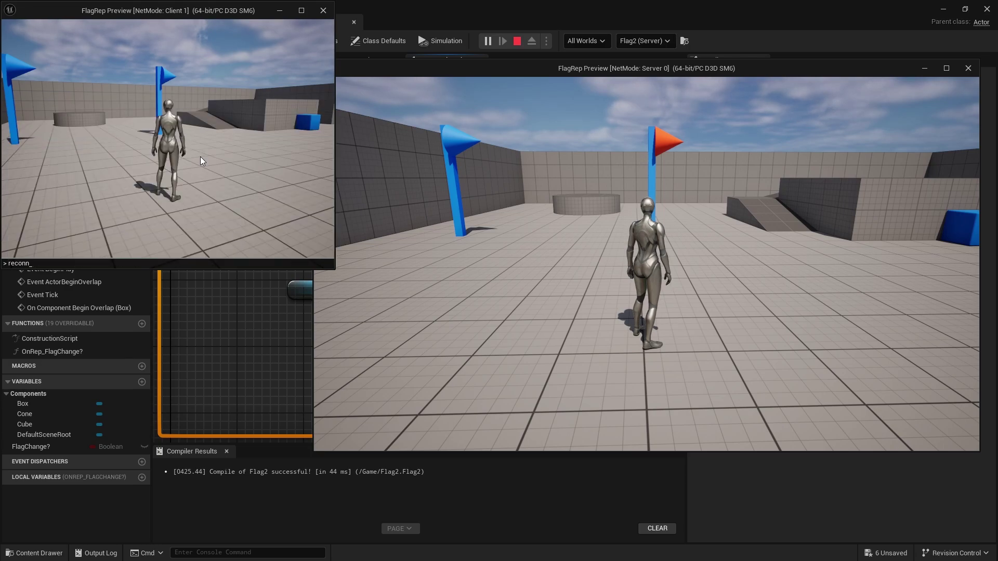
key(BackSpace)
key(BackSpace)
key(Escape)
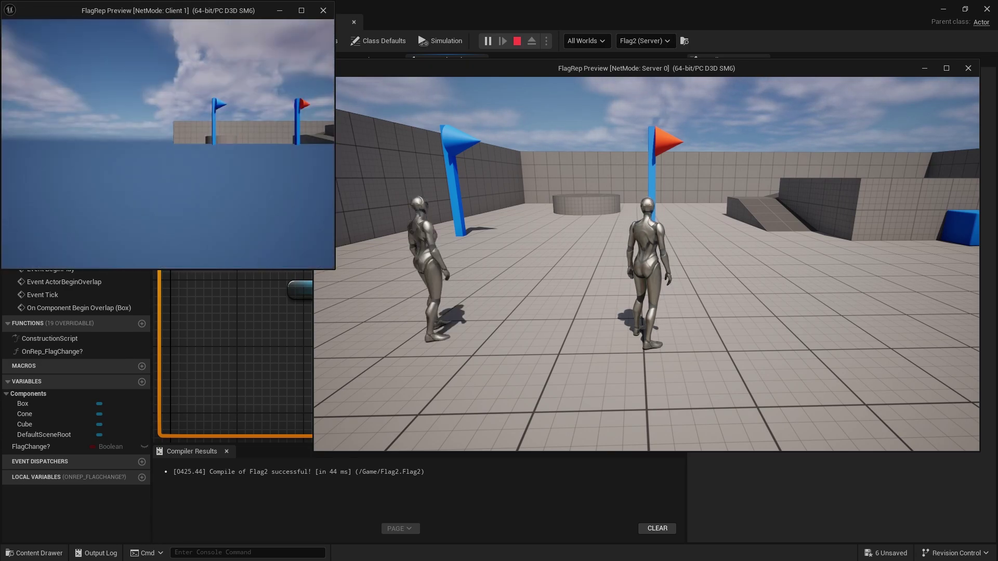
Run the client character around the arena and through the left flag
key(w)
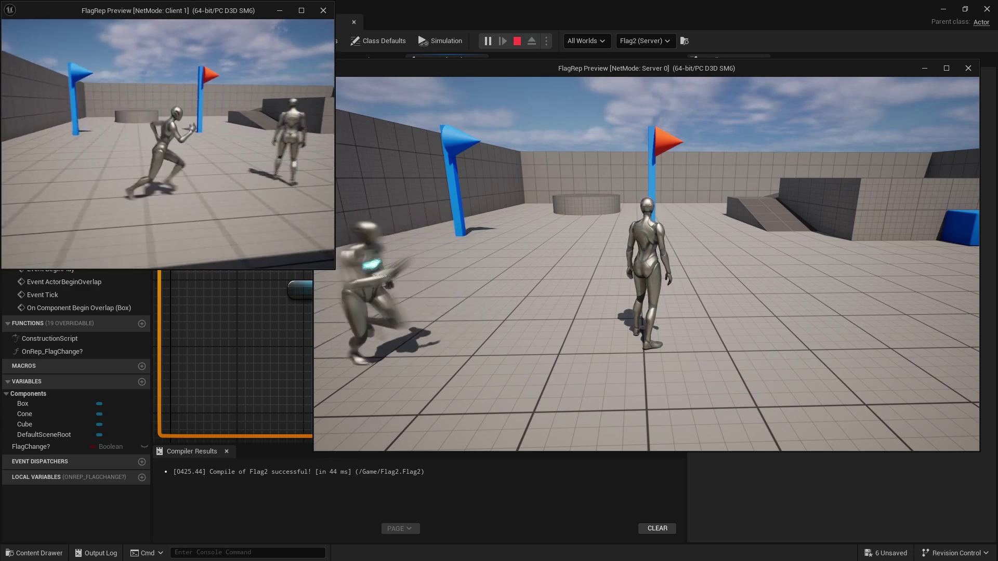
key(space)
key(space)
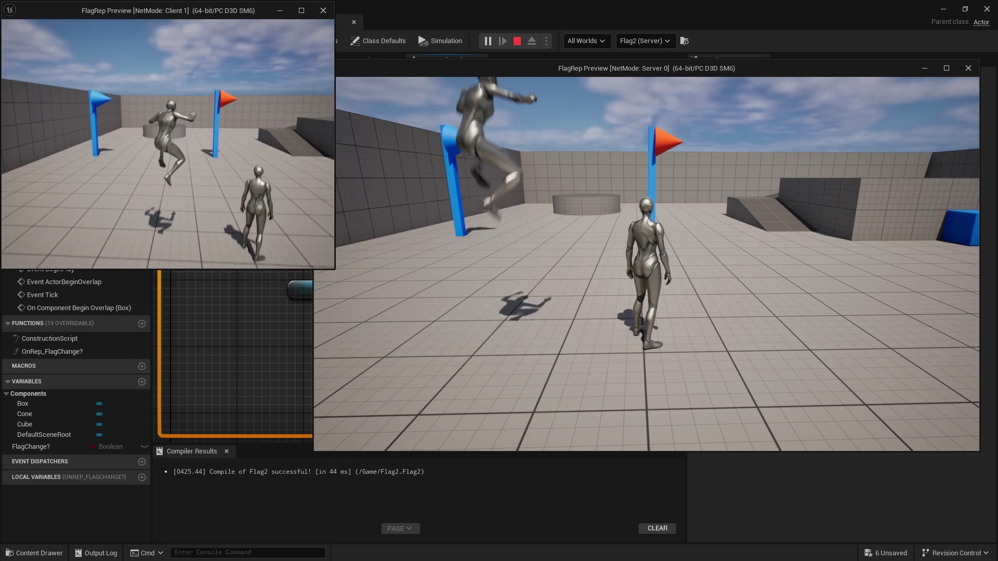
key(grave)
key(grave)
text(recon)
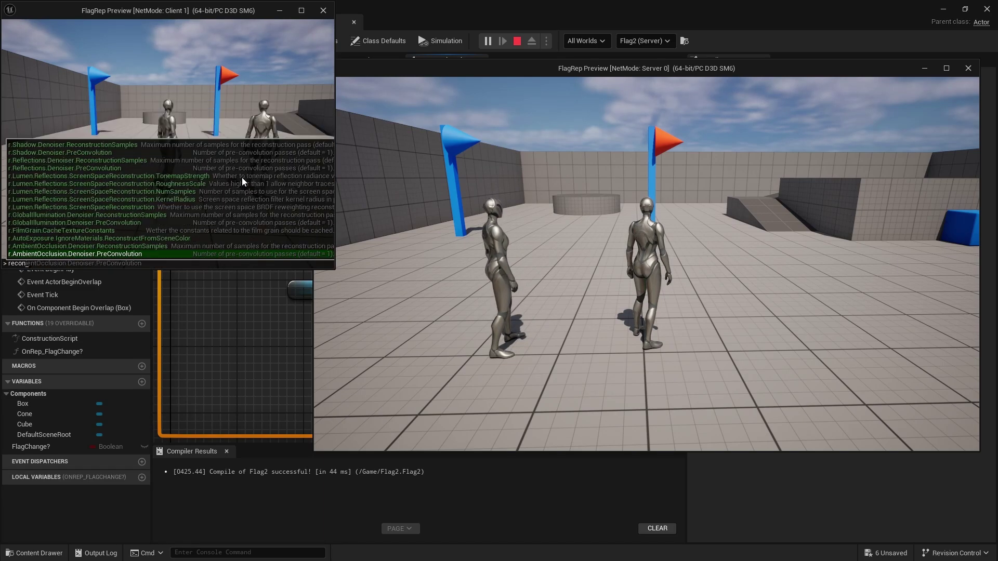
key(grave)
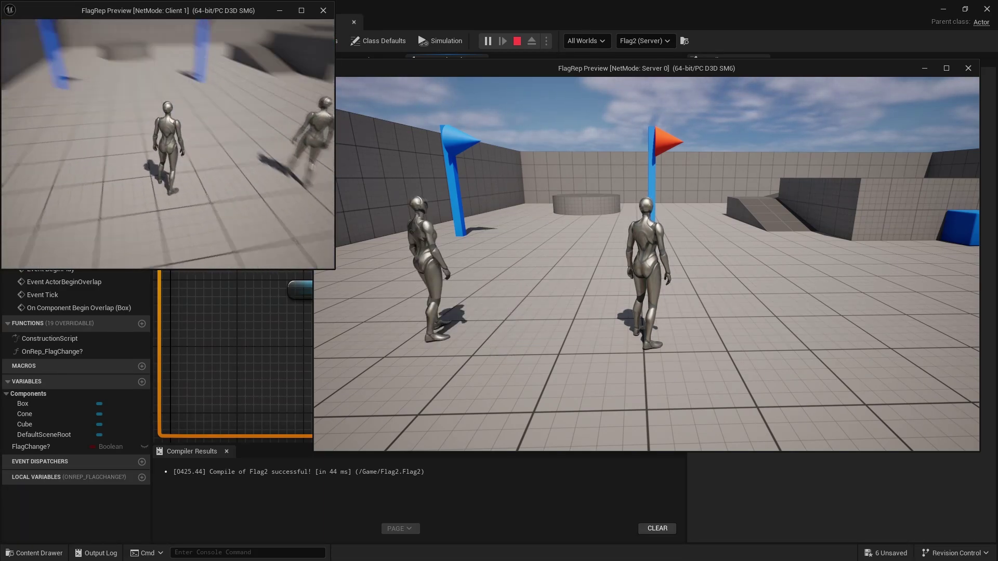
key(w)
key(a)
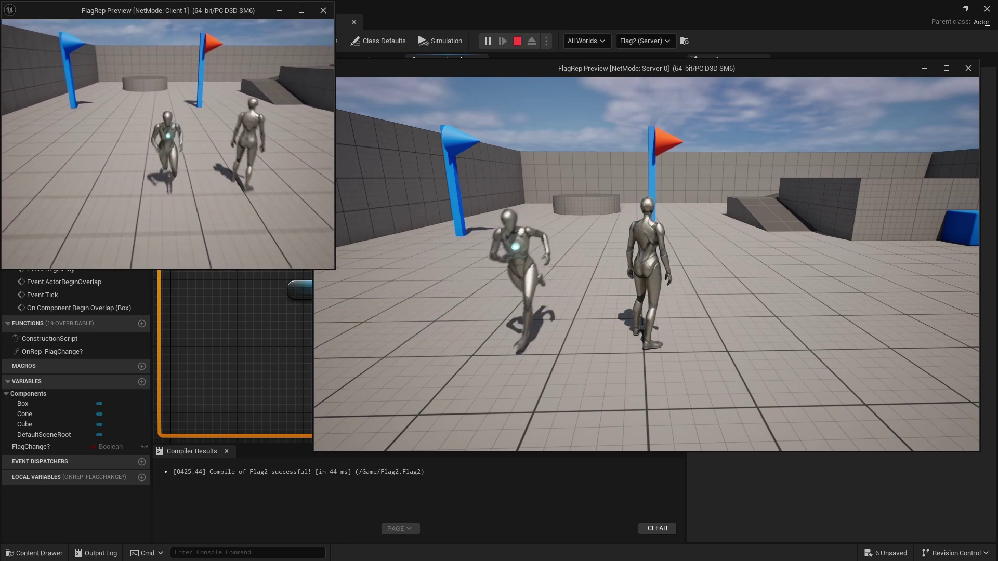
key(w)
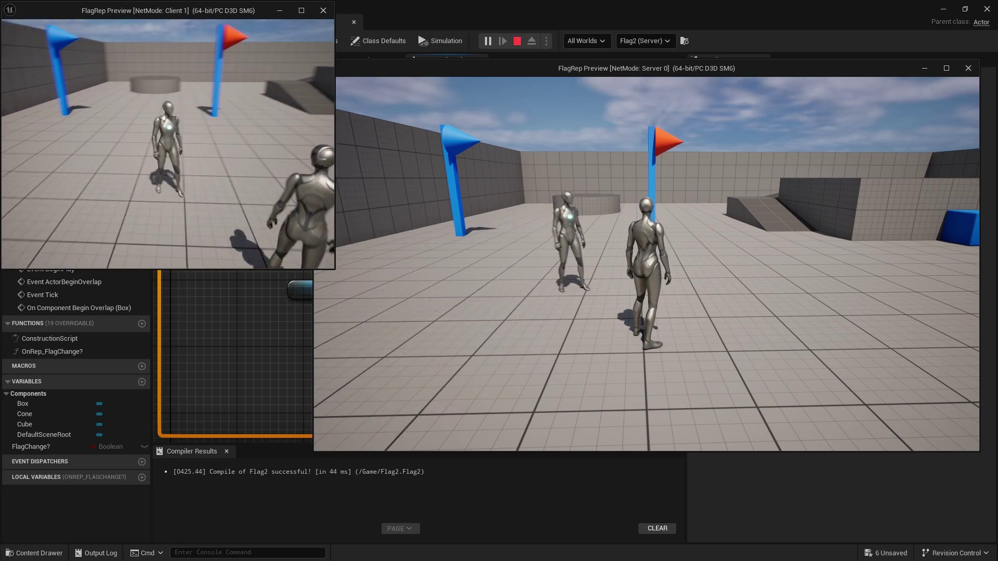
key(s)
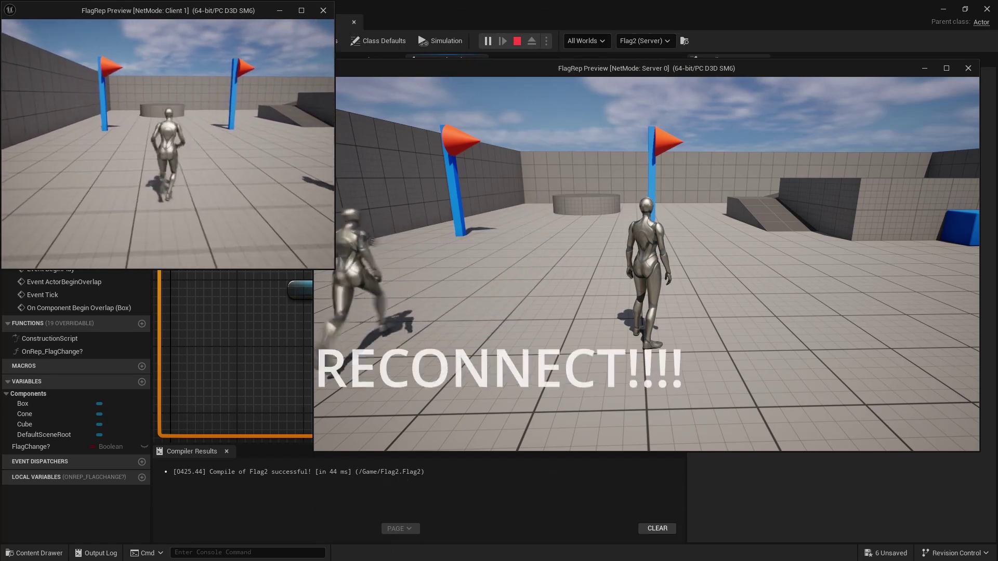
Reconnect the client again and run toward the flags to check their colours
key(grave)
text(reconnect)
key(Return)
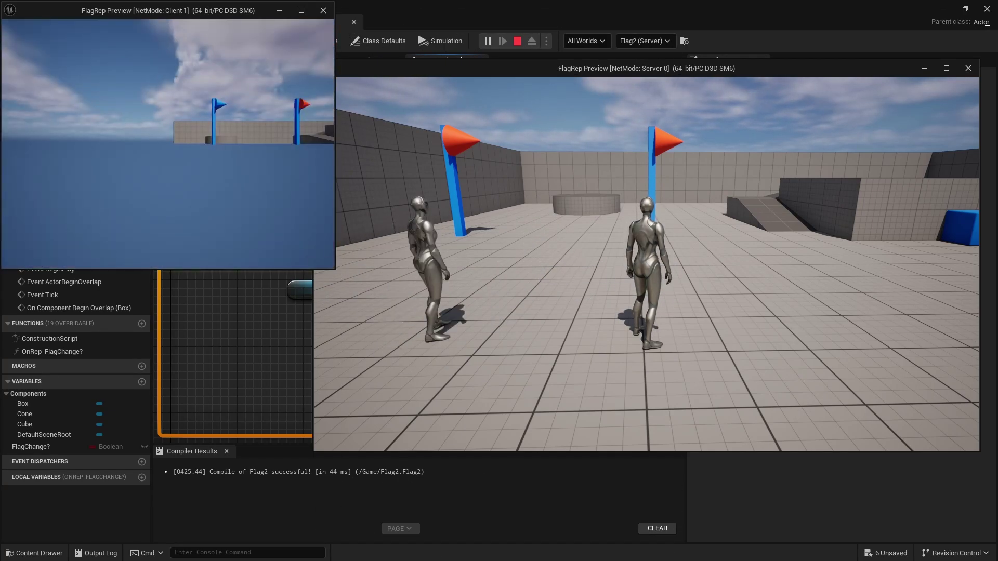
key(w)
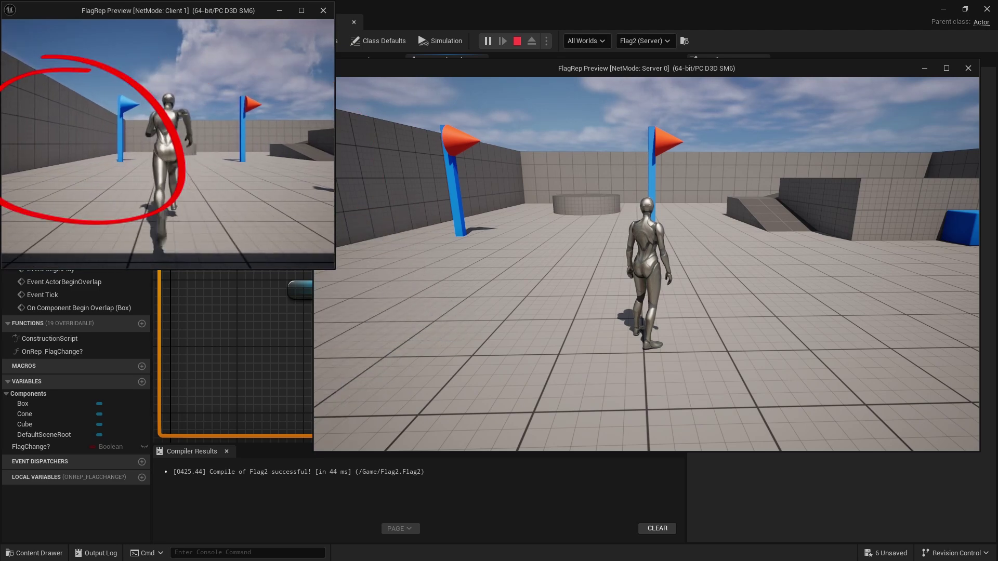